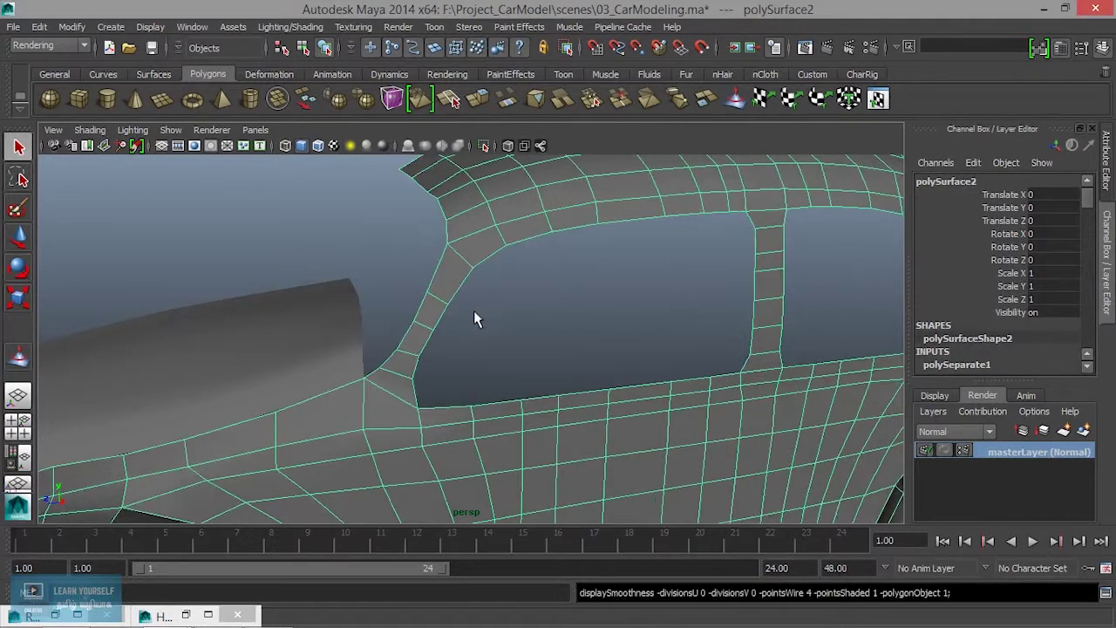
# Select the hood and show it unsmoothed in faceted display (1).
pyautogui.scroll(-5, 474, 316)
pyautogui.moveTo(461, 343)
pyautogui.keyDown('alt'); pyautogui.mouseDown()
pyautogui.moveTo(390, 398)
pyautogui.moveTo(430, 404)
pyautogui.moveTo(447, 279)
pyautogui.mouseUp(); pyautogui.keyUp('alt')
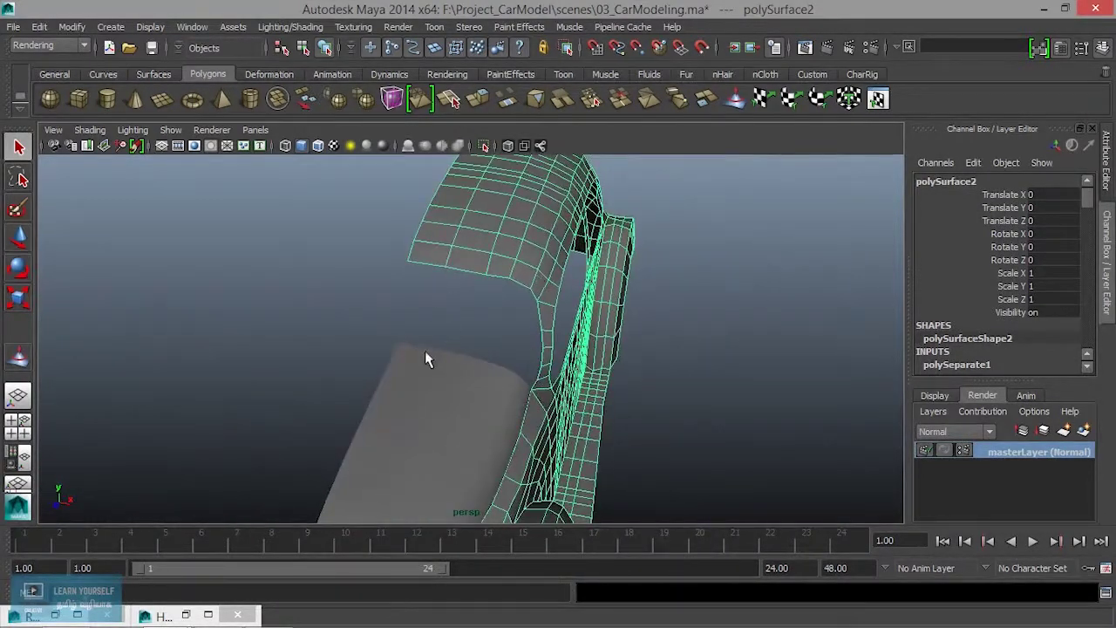
pyautogui.moveTo(438, 408)
pyautogui.keyDown('alt'); pyautogui.mouseDown()
pyautogui.moveTo(468, 386)
pyautogui.moveTo(480, 411)
pyautogui.moveTo(357, 400)
pyautogui.moveTo(469, 381)
pyautogui.moveTo(430, 374)
pyautogui.moveTo(443, 365)
pyautogui.moveTo(436, 383)
pyautogui.moveTo(491, 364)
pyautogui.moveTo(484, 345)
pyautogui.mouseUp(); pyautogui.keyUp('alt')
pyautogui.click(488, 415)
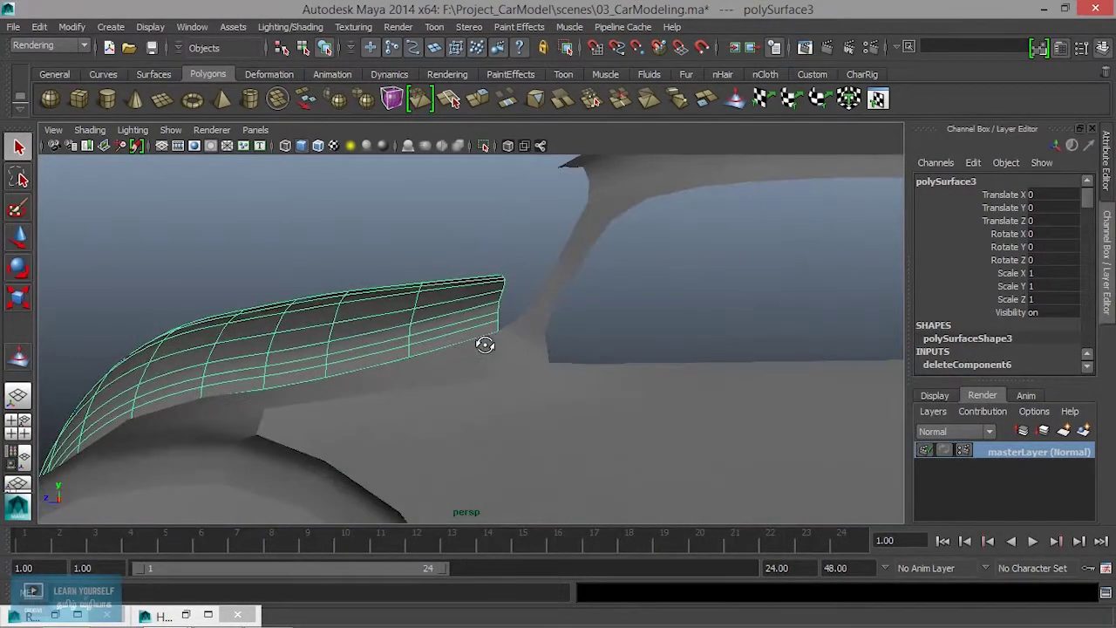
pyautogui.press('1')
# Select the vertices along the hood's rear edge.
pyautogui.moveTo(480, 314)
pyautogui.keyDown('alt'); pyautogui.mouseDown()
pyautogui.moveTo(582, 325)
pyautogui.moveTo(491, 341)
pyautogui.mouseUp(); pyautogui.keyUp('alt')
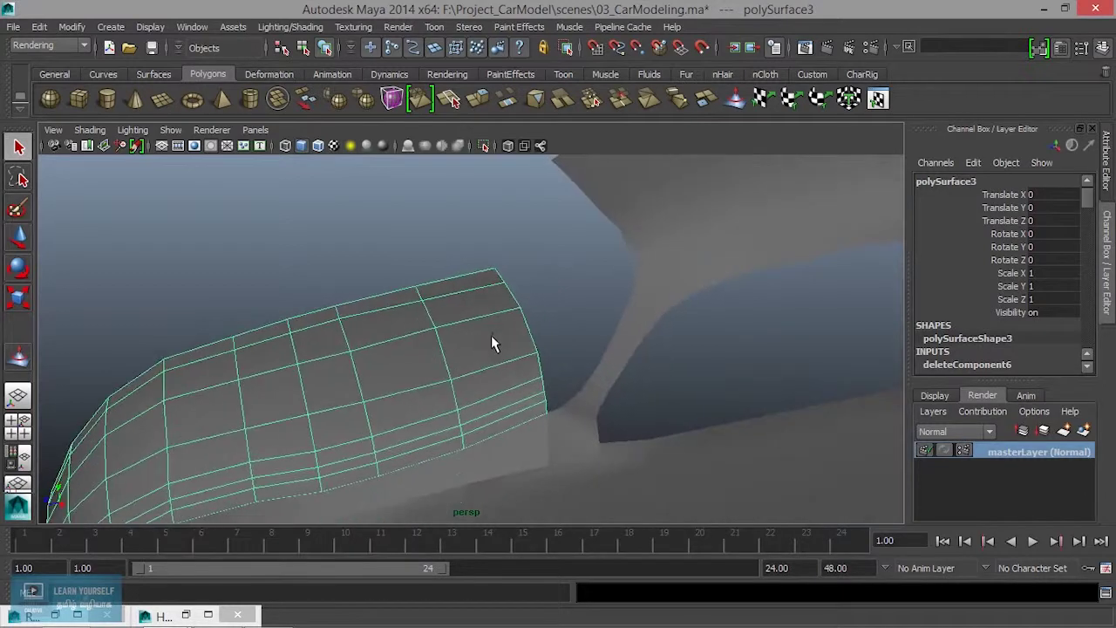
pyautogui.moveTo(491, 240); pyautogui.dragTo(424, 237, button='right')
pyautogui.moveTo(467, 253); pyautogui.dragTo(570, 380)
pyautogui.moveTo(590, 447); pyautogui.dragTo(514, 469)
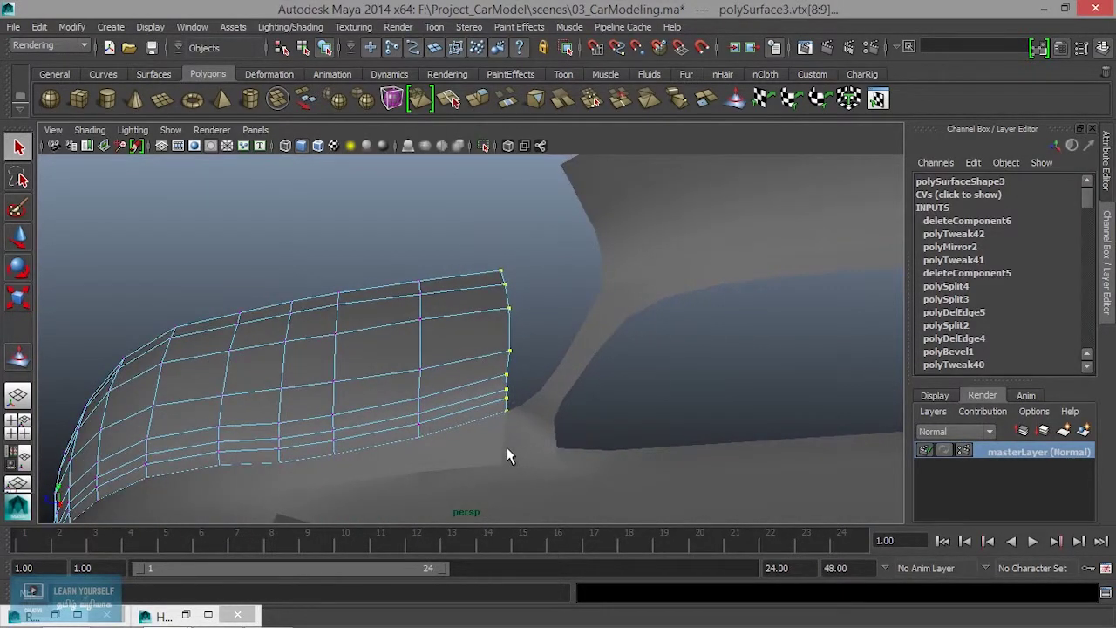
# In front view, lower the hood's rear-edge vertices slightly along Y to match the reference.
pyautogui.press('space')
pyautogui.press('space')
pyautogui.scroll(-3, 323, 463)
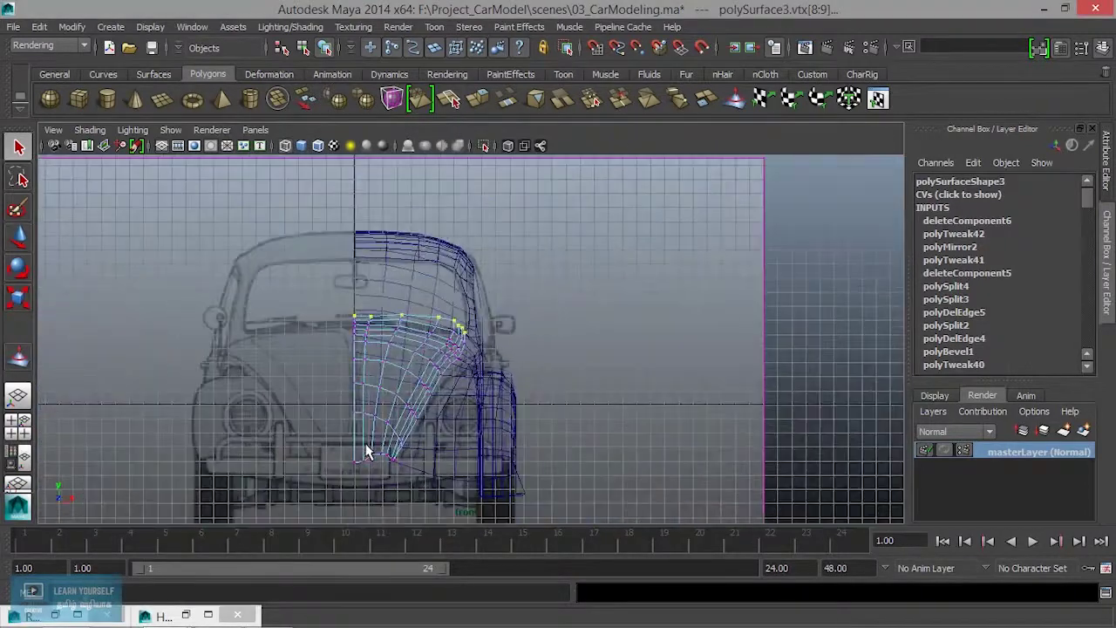
pyautogui.scroll(2, 366, 451)
pyautogui.scroll(2, 529, 448)
pyautogui.scroll(2, 529, 448)
pyautogui.scroll(2, 530, 449)
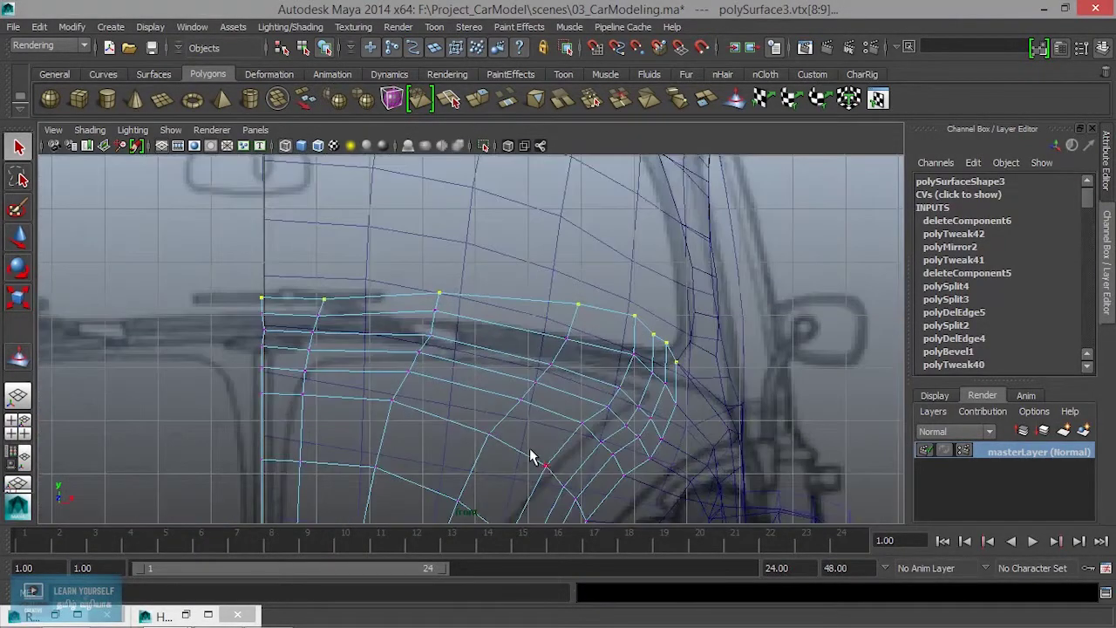
pyautogui.press('w')
pyautogui.moveTo(469, 283); pyautogui.dragTo(469, 311)
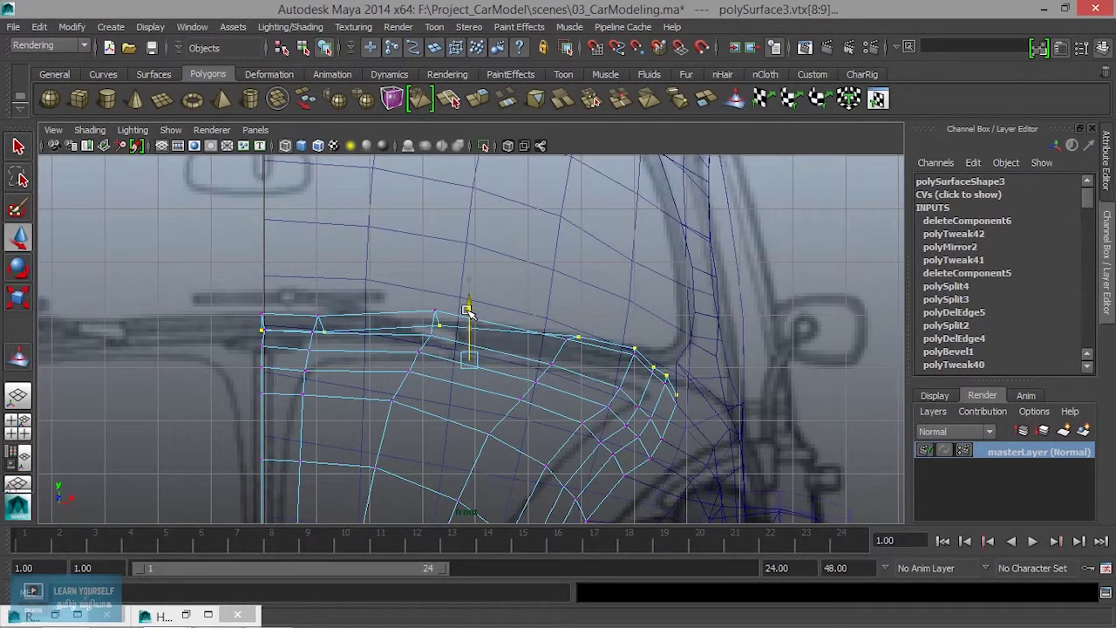
# Pull the hood's corner vertex by the fender up and tuck it against the body.
pyautogui.scroll(1, 698, 400)
pyautogui.scroll(1, 708, 401)
pyautogui.scroll(2, 583, 383)
pyautogui.scroll(1, 584, 410)
pyautogui.click(573, 335)
pyautogui.hotkey('ctrl', 'z')
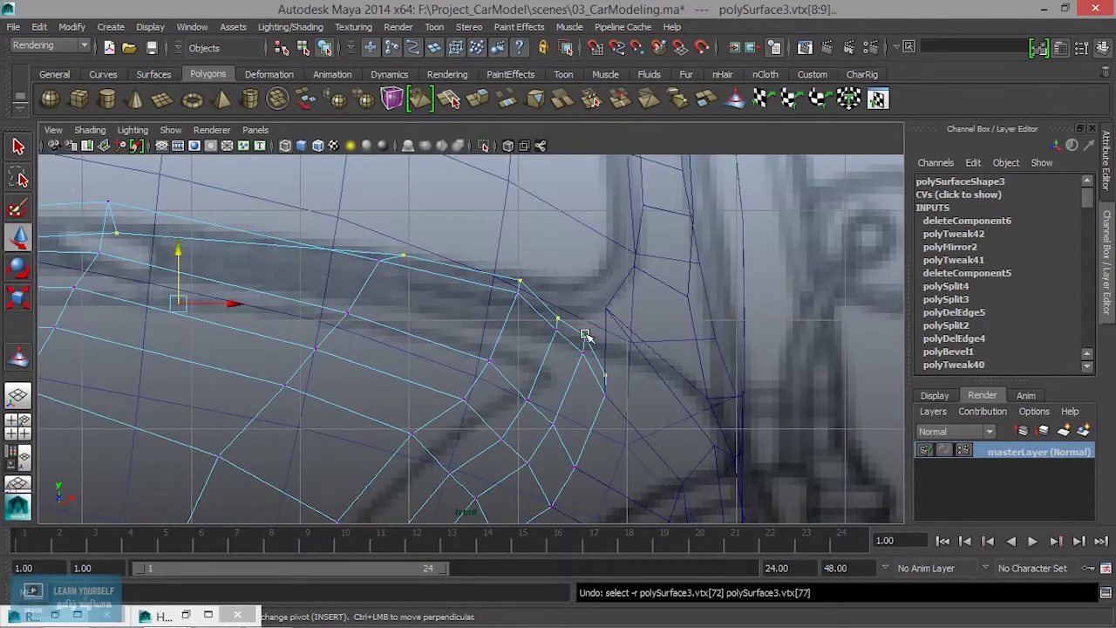
pyautogui.scroll(-5, 561, 392)
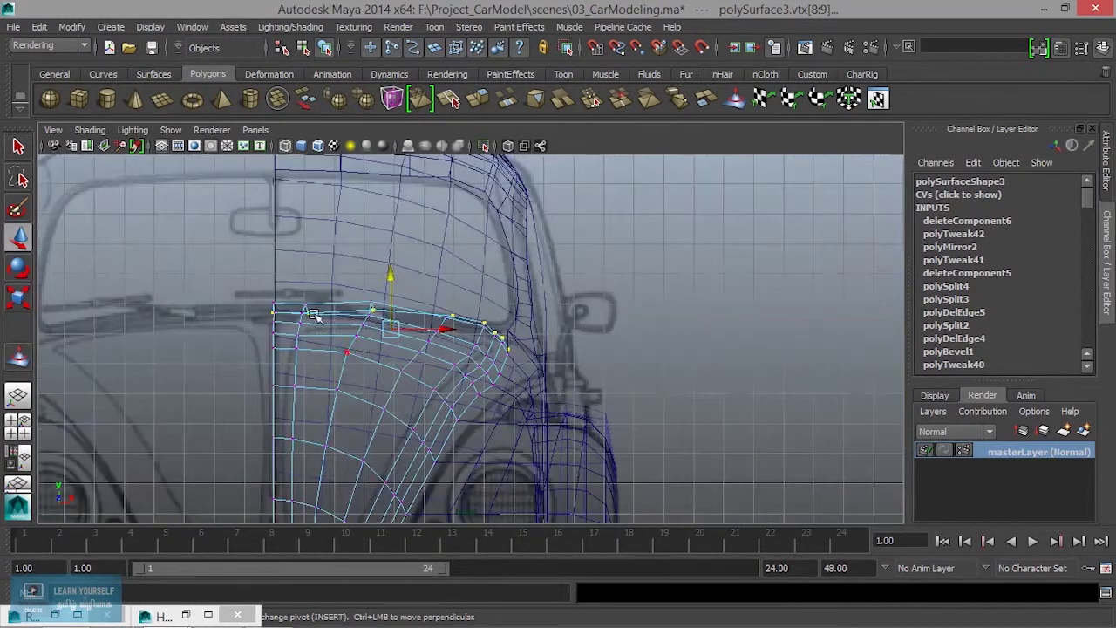
pyautogui.click(495, 334)
pyautogui.scroll(3, 473, 403)
pyautogui.scroll(2, 478, 407)
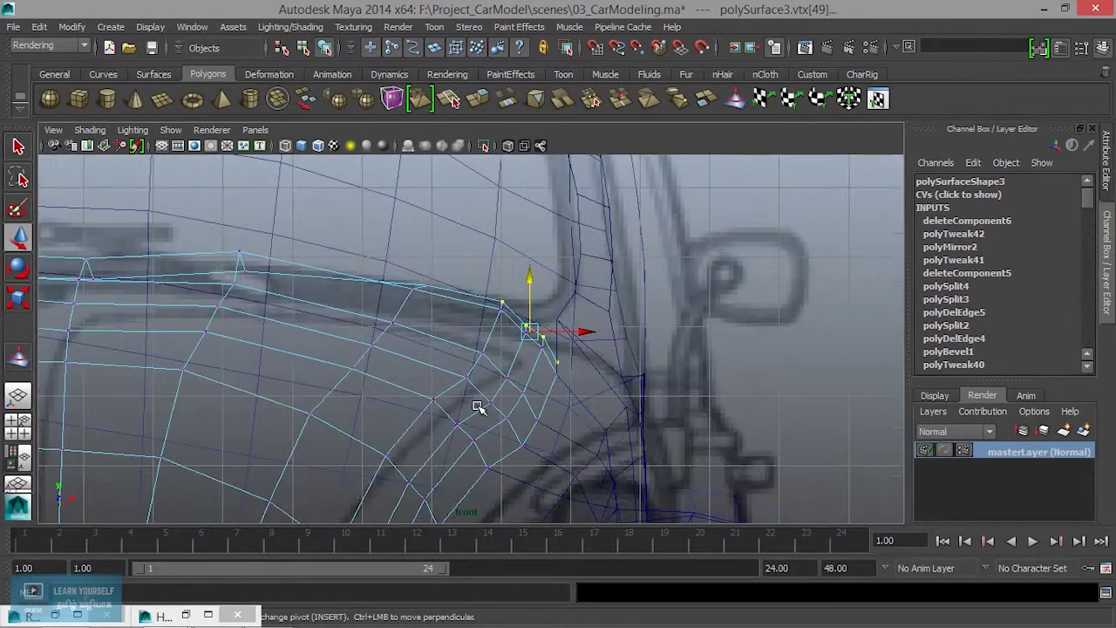
pyautogui.scroll(2, 449, 433)
pyautogui.scroll(2, 449, 432)
pyautogui.moveTo(467, 347); pyautogui.dragTo(467, 320)
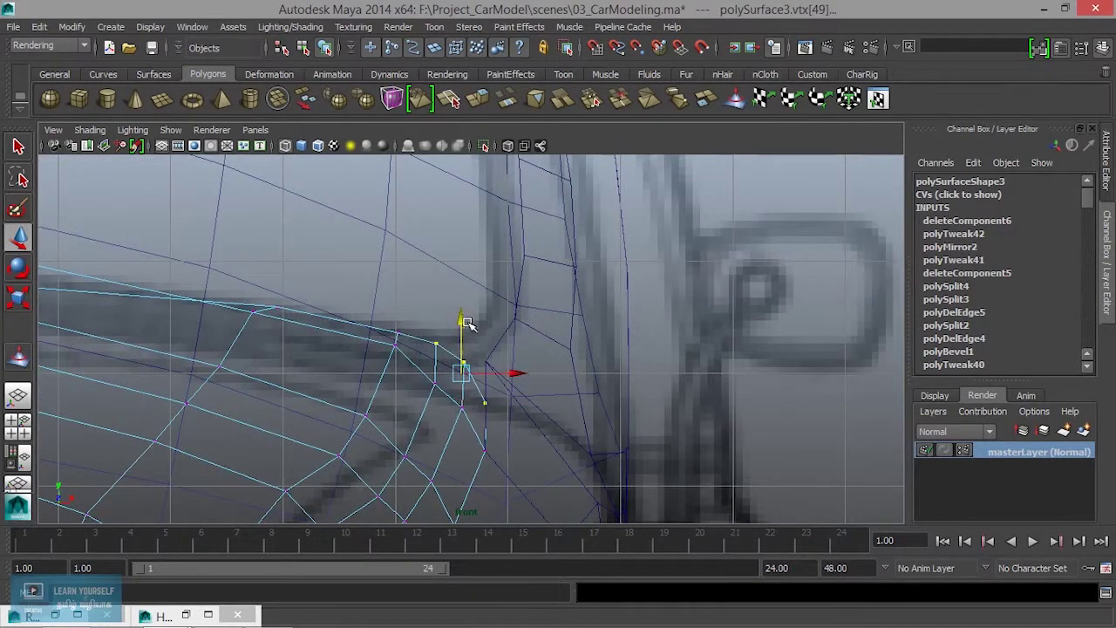
pyautogui.moveTo(460, 420); pyautogui.dragTo(473, 429, button='middle')
pyautogui.moveTo(478, 332); pyautogui.dragTo(475, 313)
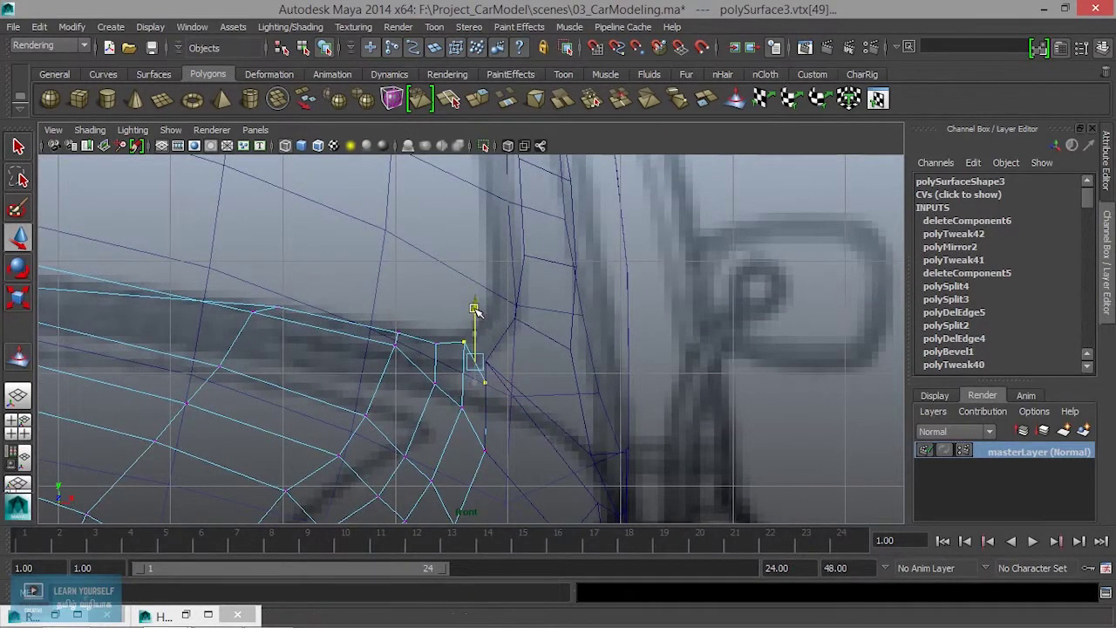
# Raise the next vertex down the corner to line it up, then check the hood in perspective.
pyautogui.click(485, 381)
pyautogui.moveTo(485, 328); pyautogui.dragTo(485, 288)
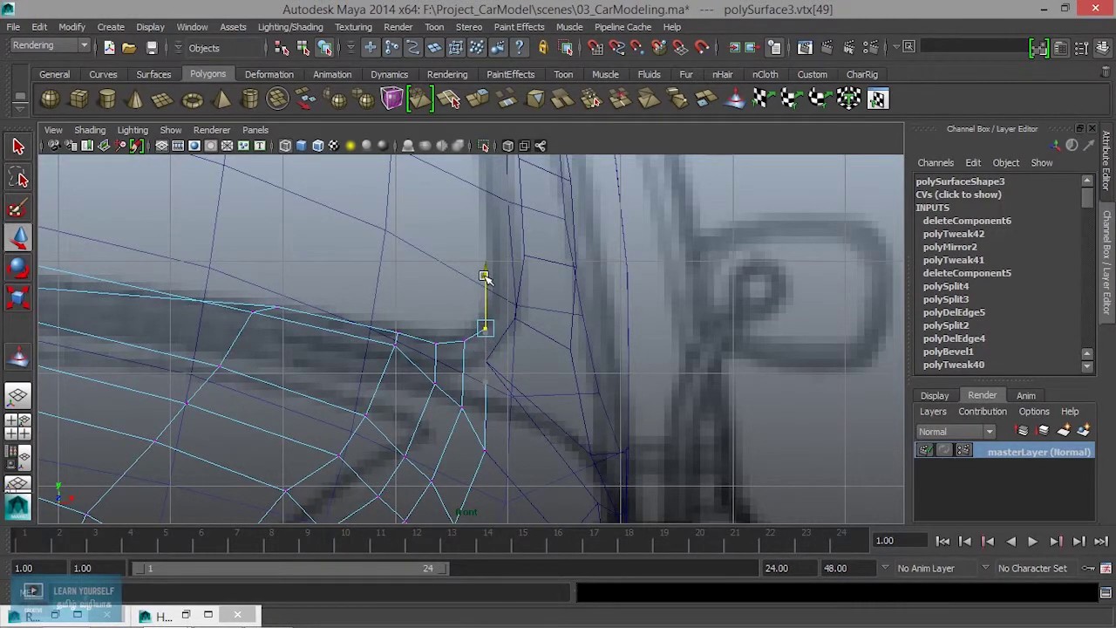
pyautogui.scroll(-5, 485, 276)
pyautogui.press('space')
pyautogui.press('space')
pyautogui.moveTo(536, 374)
pyautogui.keyDown('alt'); pyautogui.mouseDown()
pyautogui.moveTo(628, 351)
pyautogui.moveTo(697, 406)
pyautogui.moveTo(590, 376)
pyautogui.moveTo(710, 428)
pyautogui.moveTo(601, 438)
pyautogui.moveTo(677, 436)
pyautogui.moveTo(642, 424)
pyautogui.mouseUp(); pyautogui.keyUp('alt')
pyautogui.click(662, 438)
# Check a body vertex near the hood seam, then turn the hood's smooth preview (3) back on.
pyautogui.rightClick(644, 410)
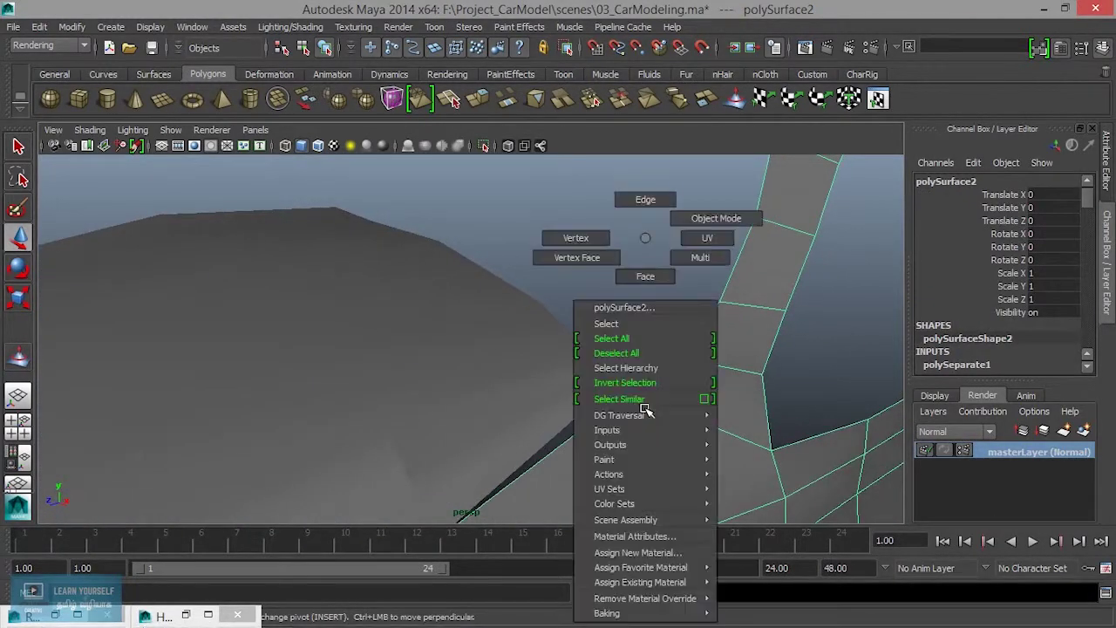
pyautogui.click(575, 237)
pyautogui.moveTo(613, 384)
pyautogui.mouseDown()
pyautogui.moveTo(671, 429)
pyautogui.moveTo(767, 436)
pyautogui.moveTo(677, 411)
pyautogui.moveTo(544, 398)
pyautogui.moveTo(451, 411)
pyautogui.moveTo(526, 393)
pyautogui.moveTo(381, 391)
pyautogui.moveTo(529, 384)
pyautogui.mouseUp()
pyautogui.click(434, 301)
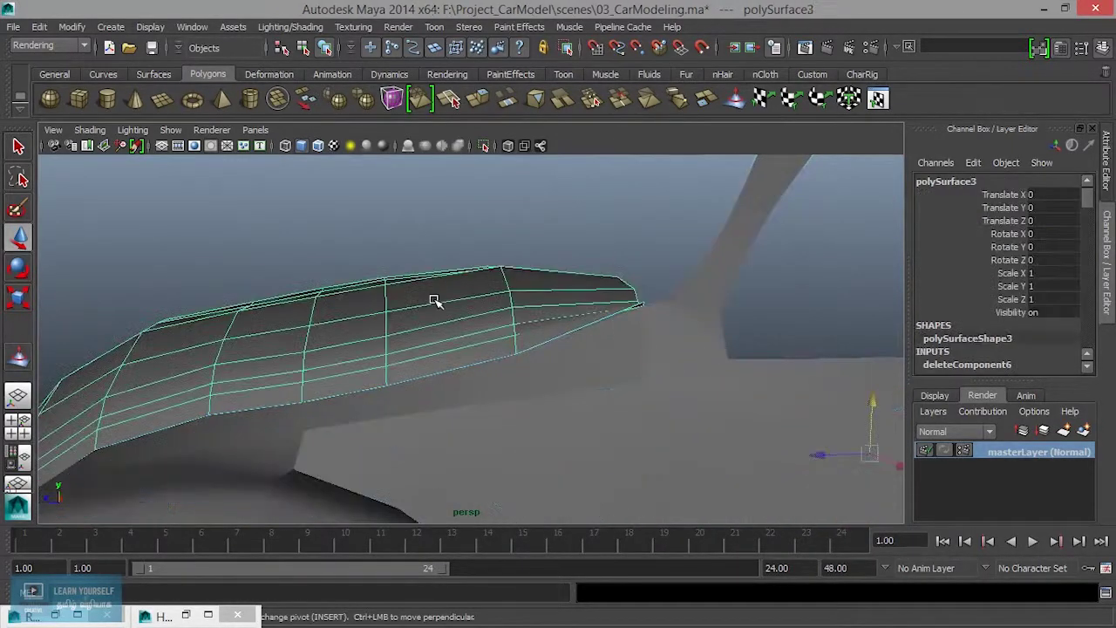
pyautogui.press('3')
pyautogui.click(364, 443)
pyautogui.moveTo(363, 444)
pyautogui.keyDown('alt'); pyautogui.mouseDown()
pyautogui.moveTo(411, 407)
pyautogui.moveTo(592, 437)
pyautogui.moveTo(622, 411)
pyautogui.moveTo(546, 393)
pyautogui.moveTo(605, 443)
pyautogui.moveTo(490, 417)
pyautogui.moveTo(436, 431)
pyautogui.moveTo(443, 374)
pyautogui.moveTo(576, 393)
pyautogui.mouseUp(); pyautogui.keyUp('alt')
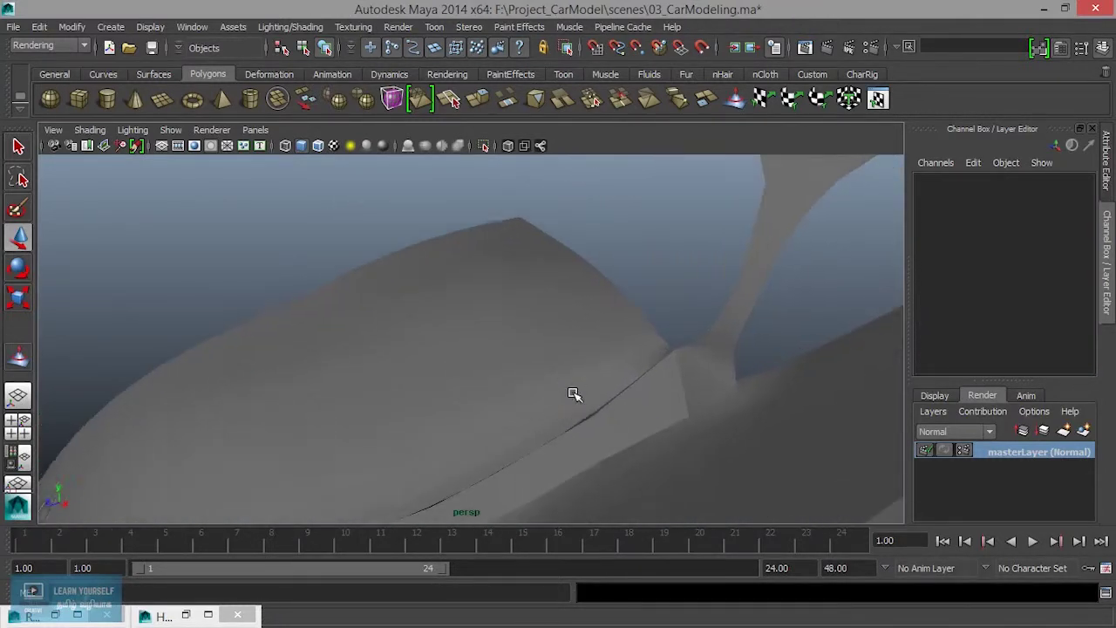
# Turn smooth preview (3) on for the car body.
pyautogui.click(681, 432)
pyautogui.click(570, 255)
pyautogui.moveTo(569, 254)
pyautogui.keyDown('alt'); pyautogui.mouseDown()
pyautogui.moveTo(689, 401)
pyautogui.moveTo(518, 419)
pyautogui.moveTo(436, 413)
pyautogui.moveTo(469, 451)
pyautogui.moveTo(569, 416)
pyautogui.mouseUp(); pyautogui.keyUp('alt')
pyautogui.click(688, 401)
pyautogui.click(680, 430)
pyautogui.click(680, 430)
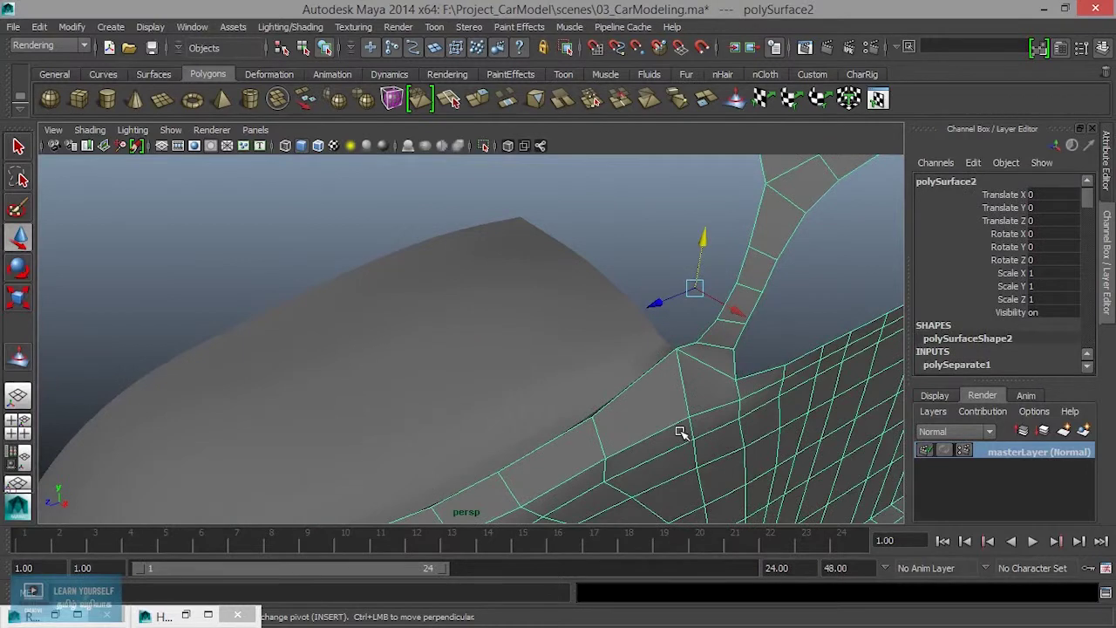
pyautogui.press('3')
pyautogui.moveTo(569, 251)
pyautogui.keyDown('alt'); pyautogui.mouseDown()
pyautogui.moveTo(602, 378)
pyautogui.moveTo(655, 411)
pyautogui.moveTo(217, 276)
pyautogui.moveTo(253, 373)
pyautogui.moveTo(250, 335)
pyautogui.mouseUp(); pyautogui.keyUp('alt')
pyautogui.click(217, 277)
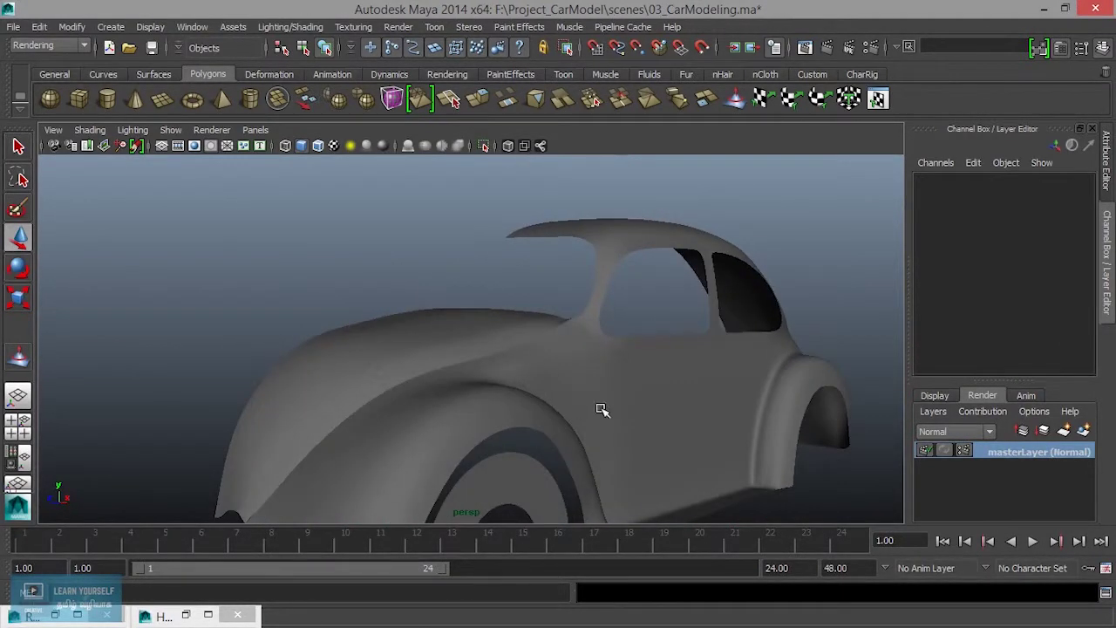
# Select both hood and body and switch to the Polygons menu set.
pyautogui.click(601, 410)
pyautogui.moveTo(602, 410)
pyautogui.keyDown('alt'); pyautogui.mouseDown()
pyautogui.moveTo(475, 424)
pyautogui.moveTo(515, 468)
pyautogui.moveTo(545, 428)
pyautogui.moveTo(498, 419)
pyautogui.moveTo(428, 324)
pyautogui.moveTo(562, 411)
pyautogui.moveTo(403, 379)
pyautogui.mouseUp(); pyautogui.keyUp('alt')
pyautogui.click(403, 379)
pyautogui.click(530, 413)
pyautogui.moveTo(635, 441)
pyautogui.keyDown('alt'); pyautogui.mouseDown()
pyautogui.moveTo(474, 444)
pyautogui.moveTo(498, 454)
pyautogui.moveTo(553, 429)
pyautogui.moveTo(515, 438)
pyautogui.moveTo(691, 444)
pyautogui.moveTo(427, 257)
pyautogui.mouseUp(); pyautogui.keyUp('alt')
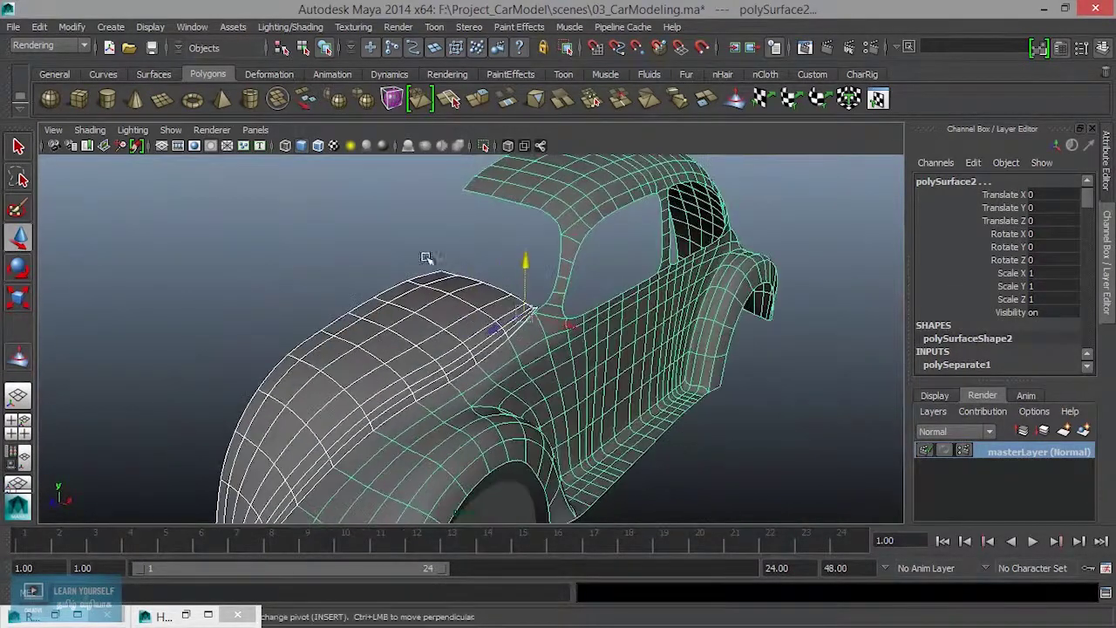
pyautogui.click(46, 51)
pyautogui.click(53, 68)
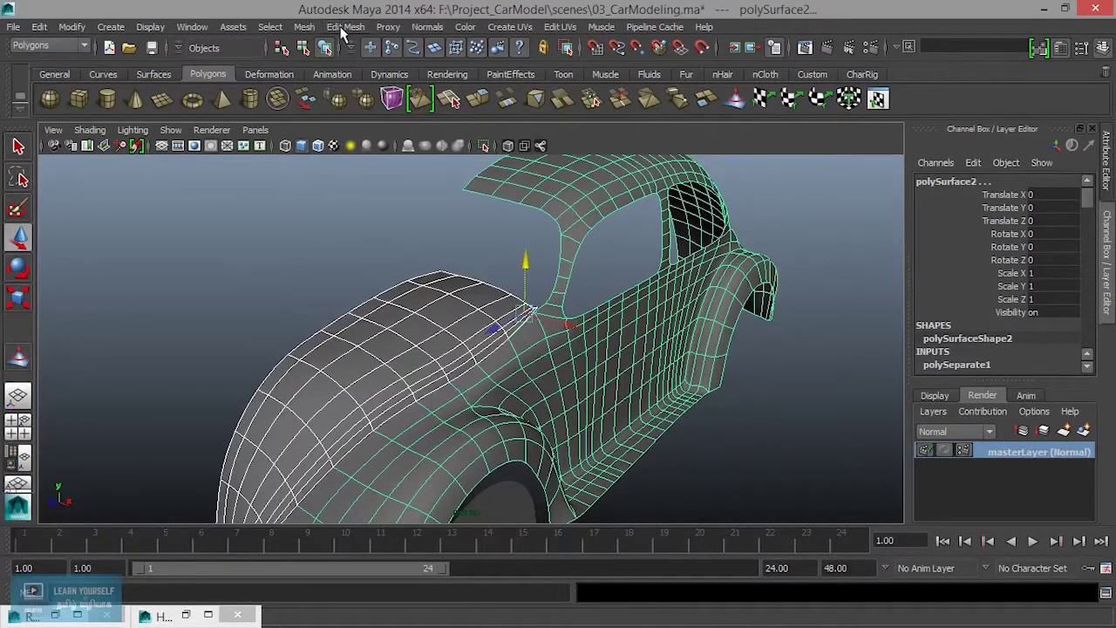
# Mirror the hood and body along -X using reset Mirror Geometry settings, merged with the originals.
pyautogui.click(304, 27)
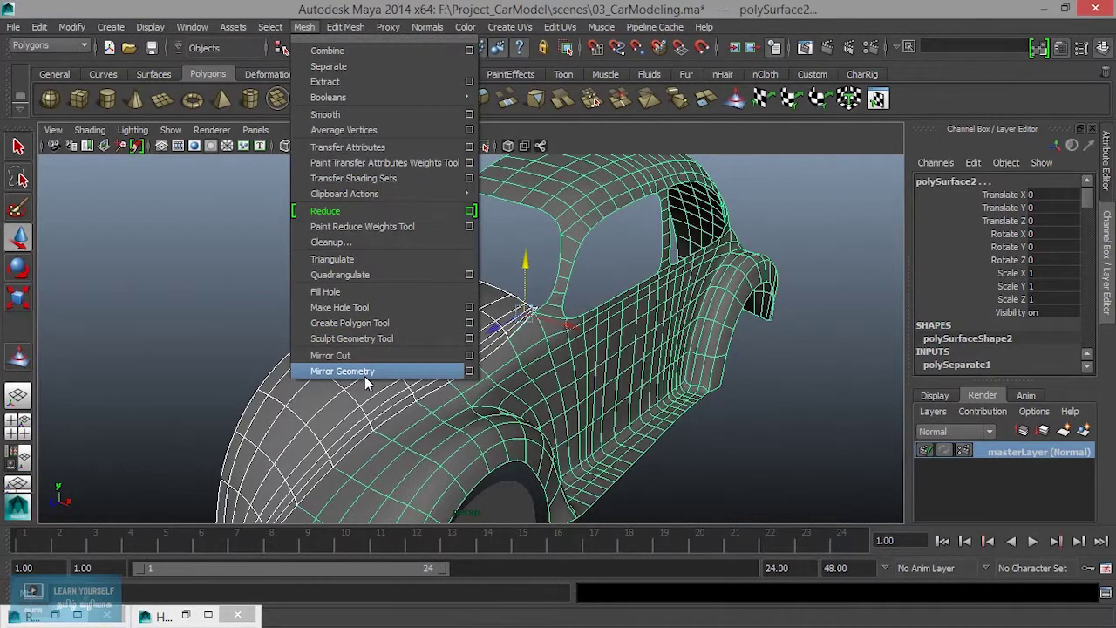
pyautogui.click(469, 371)
pyautogui.click(384, 94)
pyautogui.click(406, 124)
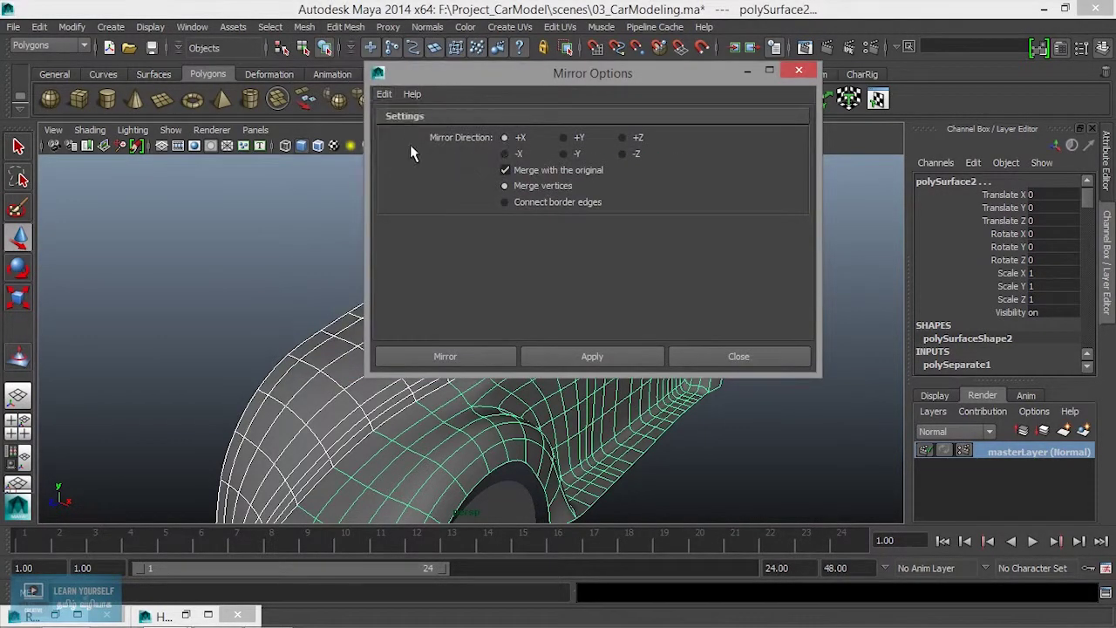
pyautogui.moveTo(187, 466)
pyautogui.keyDown('alt'); pyautogui.mouseDown()
pyautogui.moveTo(212, 461)
pyautogui.moveTo(96, 504)
pyautogui.mouseUp(); pyautogui.keyUp('alt')
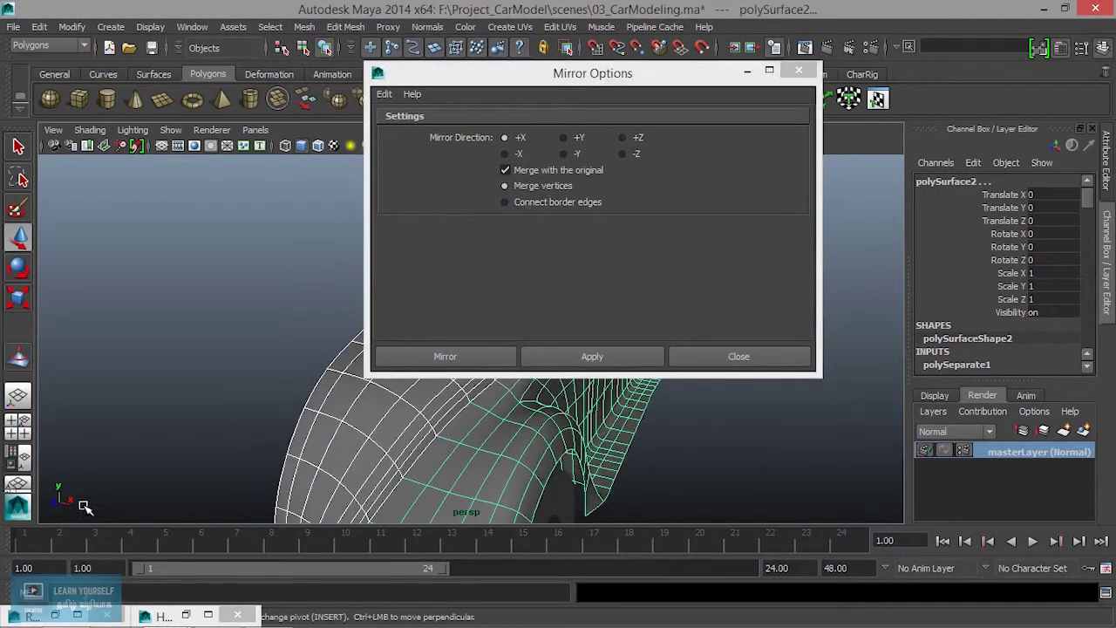
pyautogui.click(505, 154)
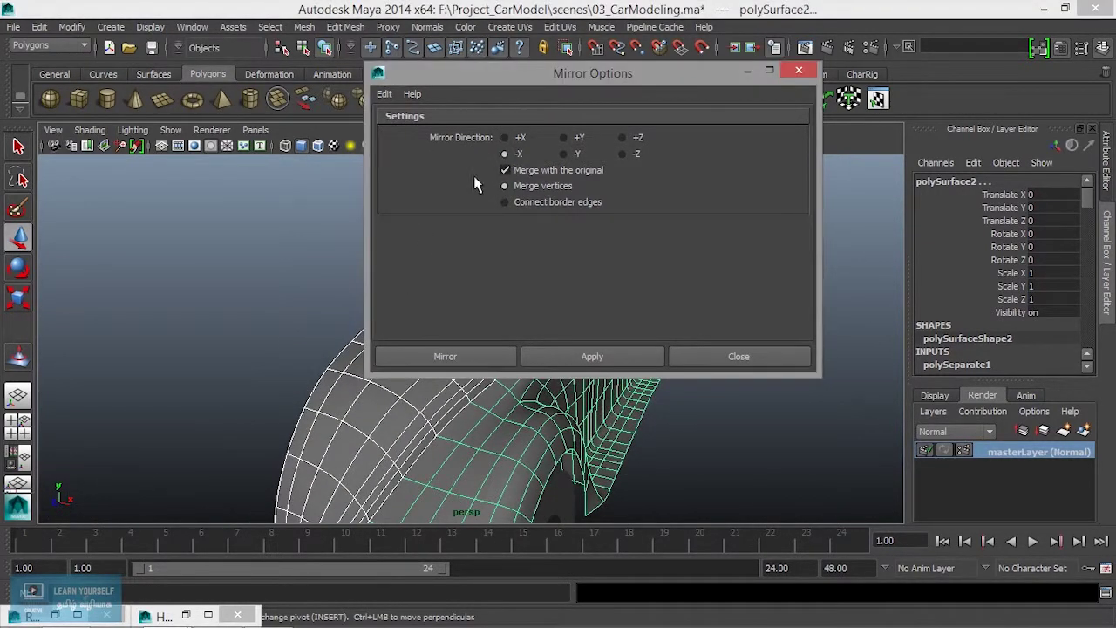
pyautogui.click(498, 362)
pyautogui.scroll(-3, 523, 349)
# Raise the hood's polyMirror3 Merge Threshold to 0.2 to close the centre seam.
pyautogui.keyDown('alt'); pyautogui.moveTo(523, 349); pyautogui.dragTo(598, 419); pyautogui.keyUp('alt')
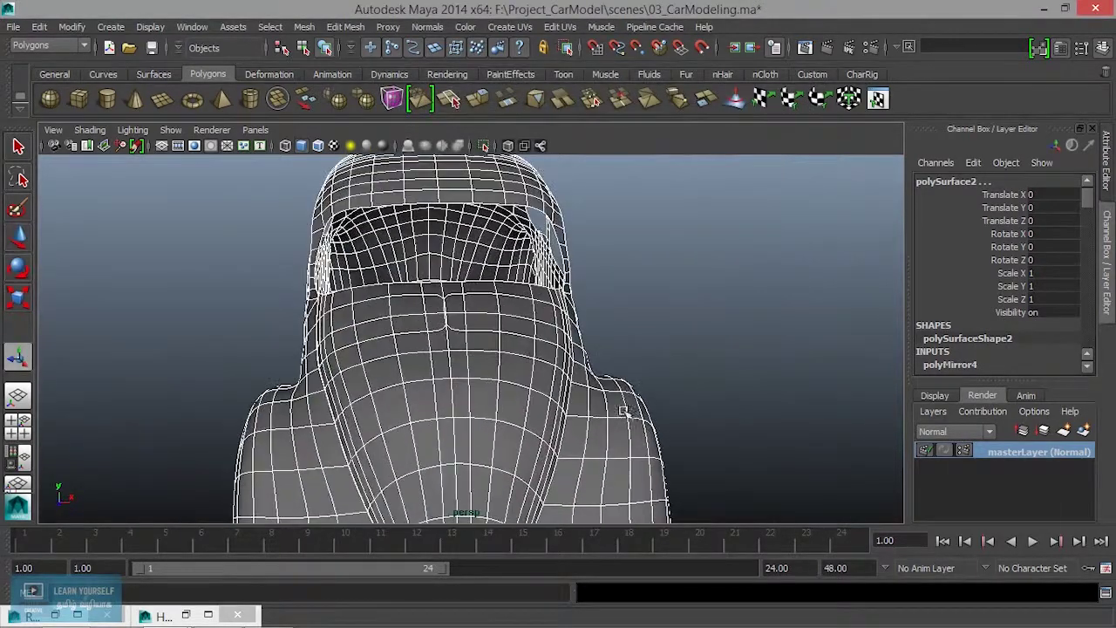
pyautogui.moveTo(663, 357)
pyautogui.keyDown('alt'); pyautogui.mouseDown()
pyautogui.moveTo(573, 404)
pyautogui.moveTo(428, 383)
pyautogui.moveTo(413, 391)
pyautogui.moveTo(437, 396)
pyautogui.mouseUp(); pyautogui.keyUp('alt')
pyautogui.click(438, 395)
pyautogui.moveTo(423, 340)
pyautogui.keyDown('alt'); pyautogui.mouseDown()
pyautogui.moveTo(462, 341)
pyautogui.moveTo(470, 364)
pyautogui.moveTo(506, 386)
pyautogui.mouseUp(); pyautogui.keyUp('alt')
pyautogui.keyDown('alt'); pyautogui.moveTo(506, 386); pyautogui.dragTo(630, 334, button='middle'); pyautogui.keyUp('alt')
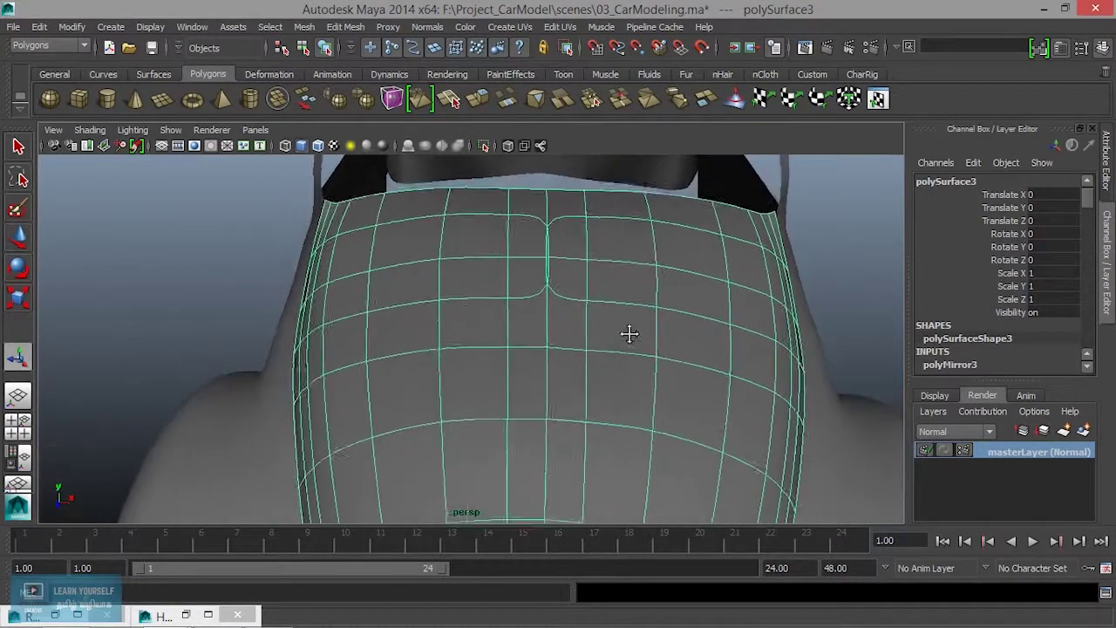
pyautogui.scroll(-3, 629, 334)
pyautogui.moveTo(605, 349)
pyautogui.keyDown('alt'); pyautogui.mouseDown()
pyautogui.moveTo(588, 357)
pyautogui.moveTo(593, 381)
pyautogui.moveTo(562, 414)
pyautogui.mouseUp(); pyautogui.keyUp('alt')
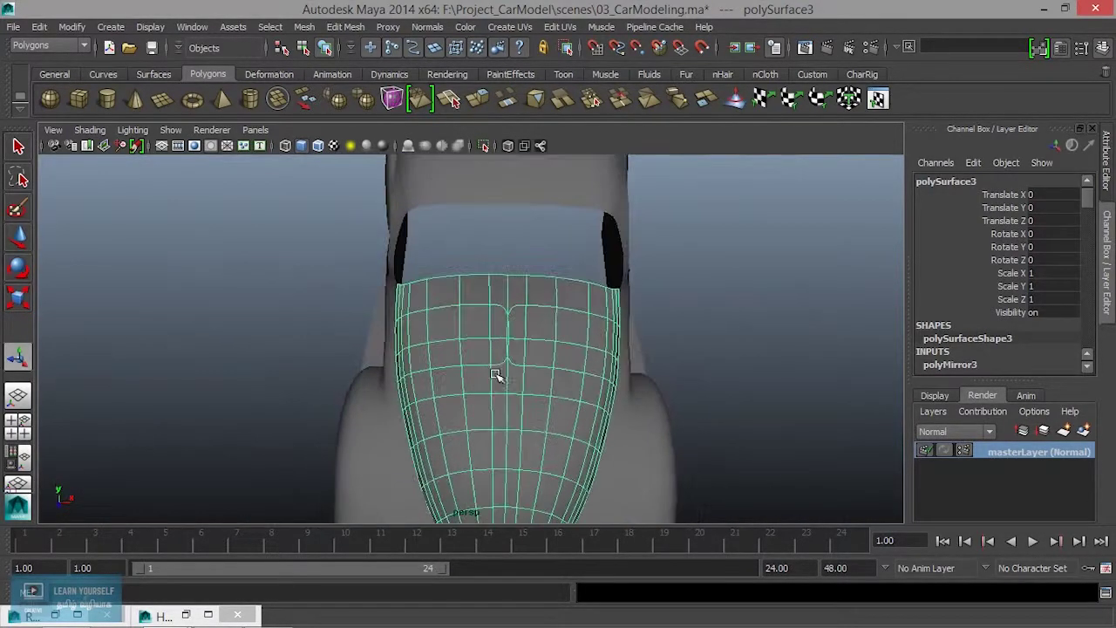
pyautogui.scroll(3, 562, 414)
pyautogui.scroll(2, 580, 413)
pyautogui.scroll(2, 491, 374)
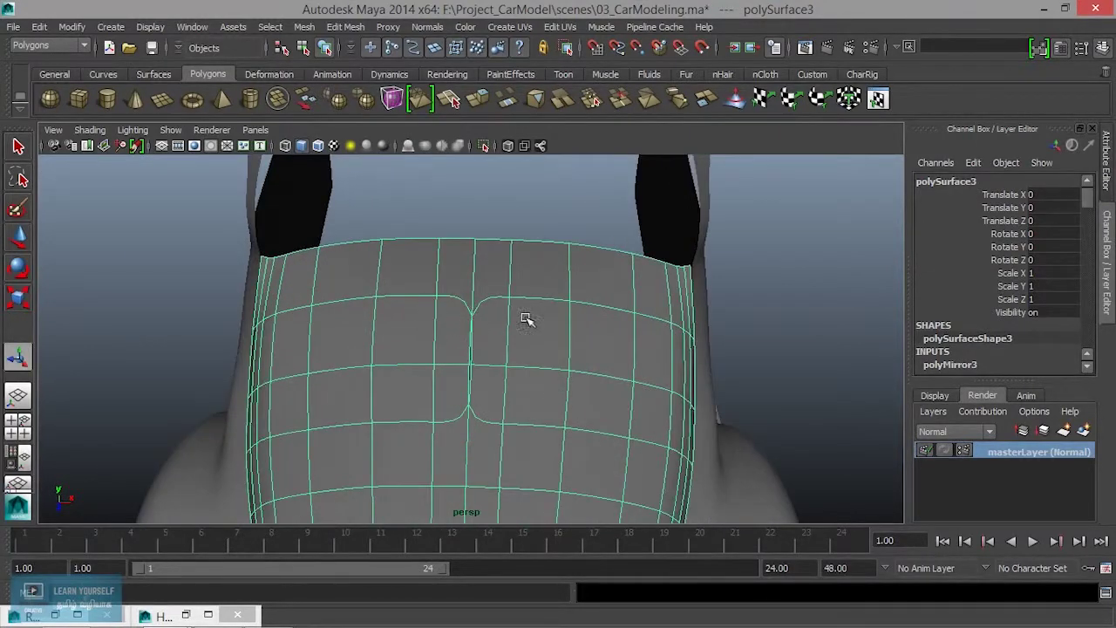
pyautogui.click(955, 368)
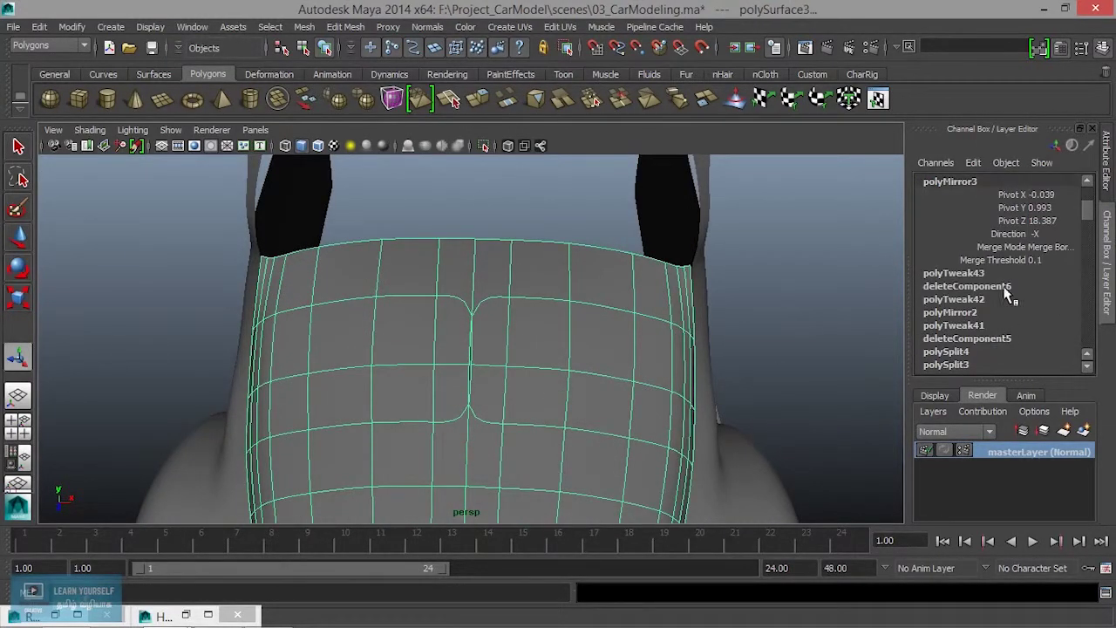
pyautogui.click(1008, 262)
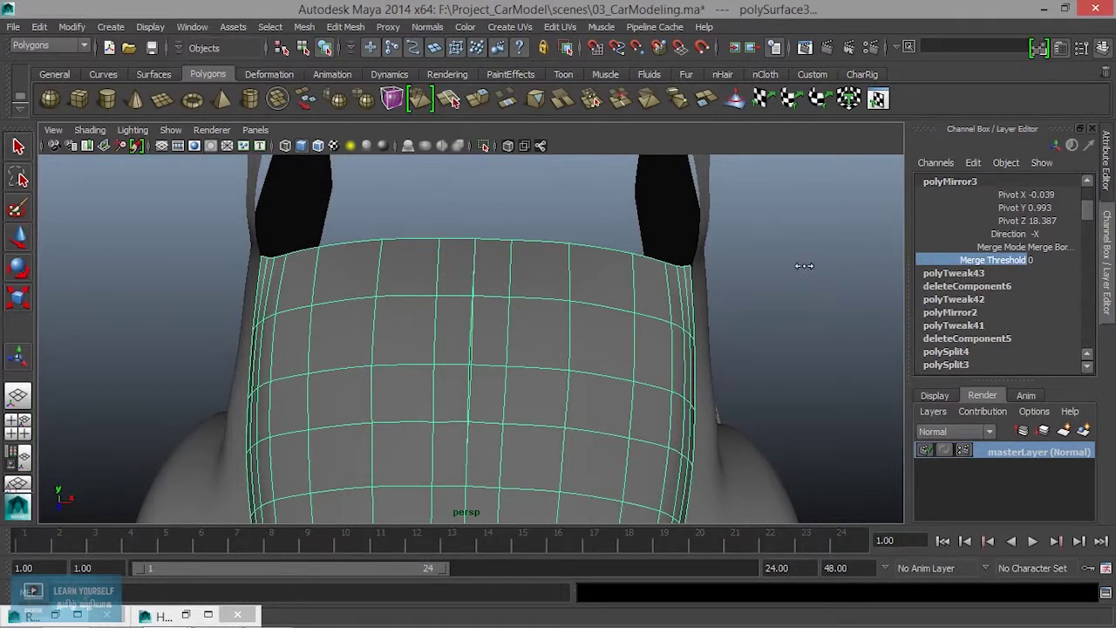
pyautogui.moveTo(804, 267); pyautogui.dragTo(806, 266, button='middle')
# Orbit around the merged hood to confirm both halves join cleanly.
pyautogui.moveTo(729, 327)
pyautogui.keyDown('alt'); pyautogui.mouseDown()
pyautogui.moveTo(677, 282)
pyautogui.moveTo(399, 306)
pyautogui.mouseUp(); pyautogui.keyUp('alt')
pyautogui.click(155, 282)
pyautogui.moveTo(154, 281)
pyautogui.keyDown('alt'); pyautogui.mouseDown()
pyautogui.moveTo(323, 331)
pyautogui.moveTo(398, 419)
pyautogui.moveTo(404, 371)
pyautogui.moveTo(515, 369)
pyautogui.moveTo(438, 231)
pyautogui.mouseUp(); pyautogui.keyUp('alt')
pyautogui.click(403, 371)
pyautogui.scroll(-3, 401, 373)
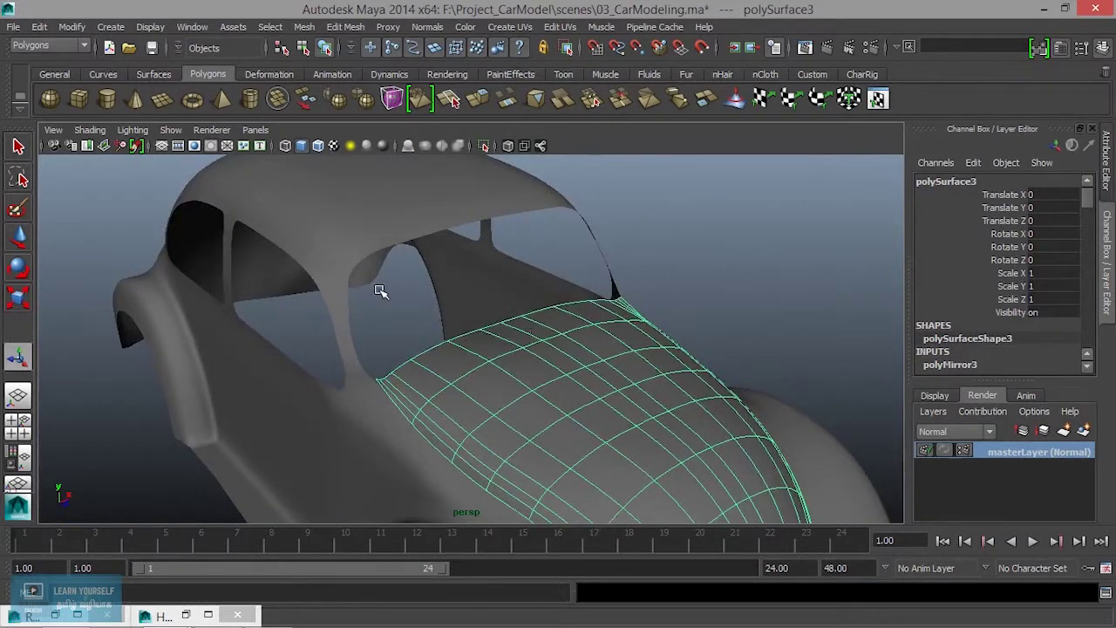
pyautogui.moveTo(443, 358)
pyautogui.keyDown('alt'); pyautogui.mouseDown()
pyautogui.moveTo(448, 376)
pyautogui.moveTo(228, 349)
pyautogui.moveTo(398, 357)
pyautogui.moveTo(406, 406)
pyautogui.moveTo(411, 347)
pyautogui.mouseUp(); pyautogui.keyUp('alt')
# Select the roof's inner-rim edge loop, then reselect the whole car body in Object Mode.
pyautogui.moveTo(403, 242); pyautogui.dragTo(398, 200, button='right')
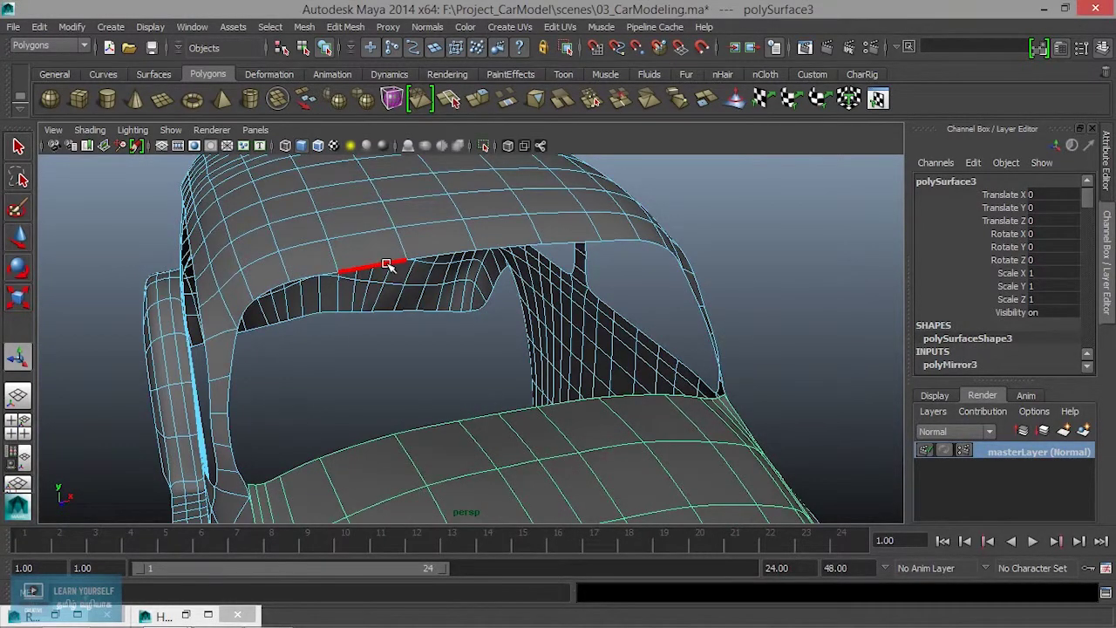
pyautogui.click(387, 266)
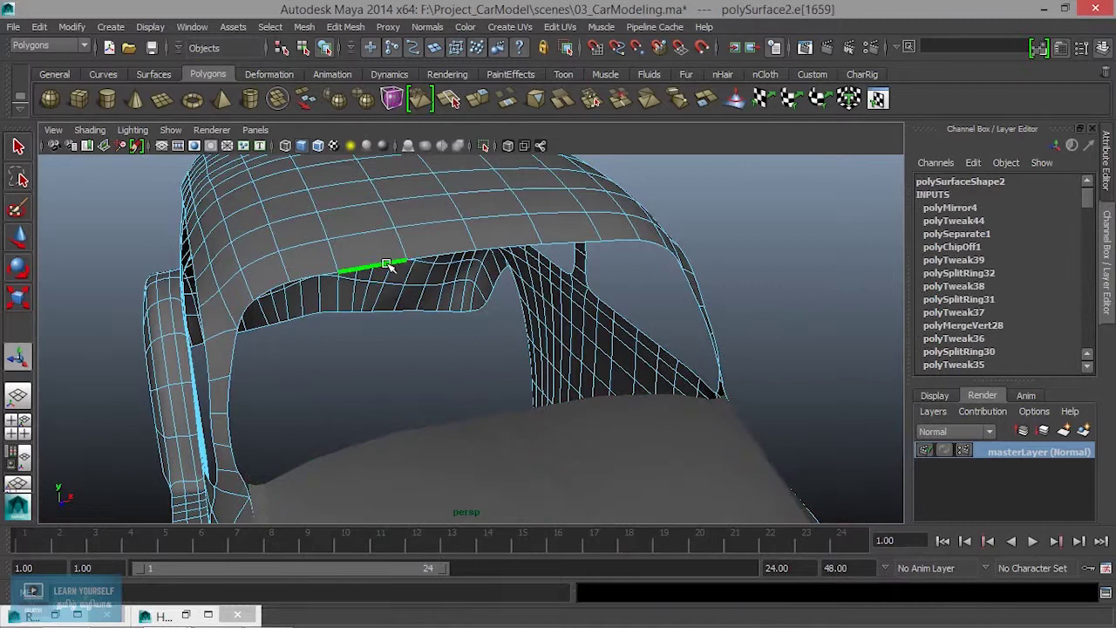
pyautogui.doubleClick(621, 242)
pyautogui.moveTo(617, 249)
pyautogui.keyDown('alt'); pyautogui.mouseDown()
pyautogui.moveTo(561, 349)
pyautogui.moveTo(645, 230)
pyautogui.mouseUp(); pyautogui.keyUp('alt')
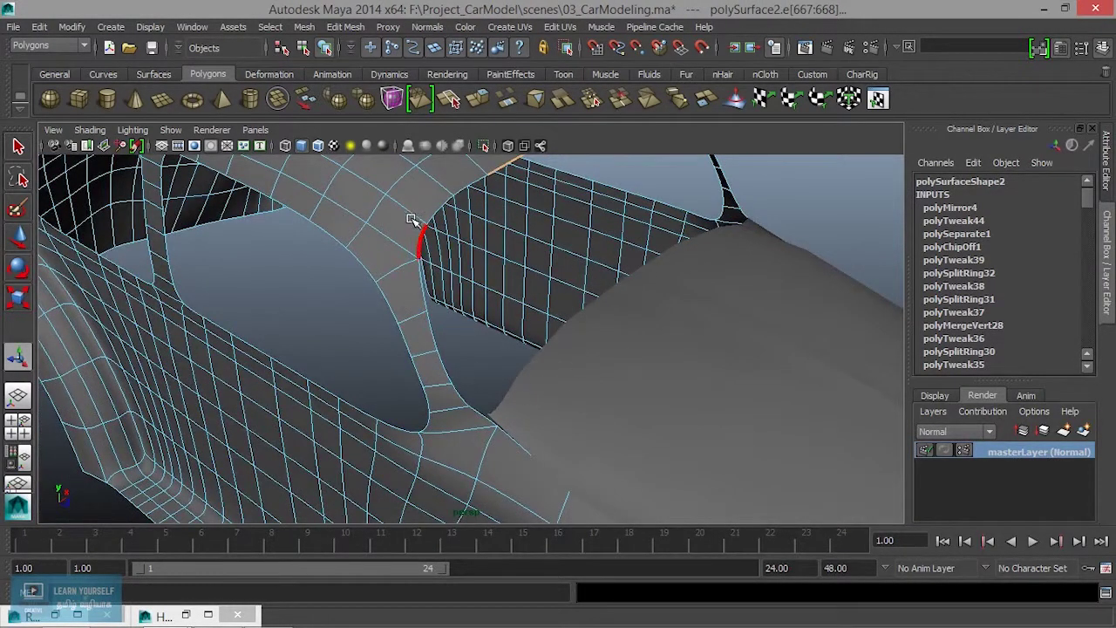
pyautogui.moveTo(412, 234); pyautogui.dragTo(486, 195, button='right')
pyautogui.click(438, 333)
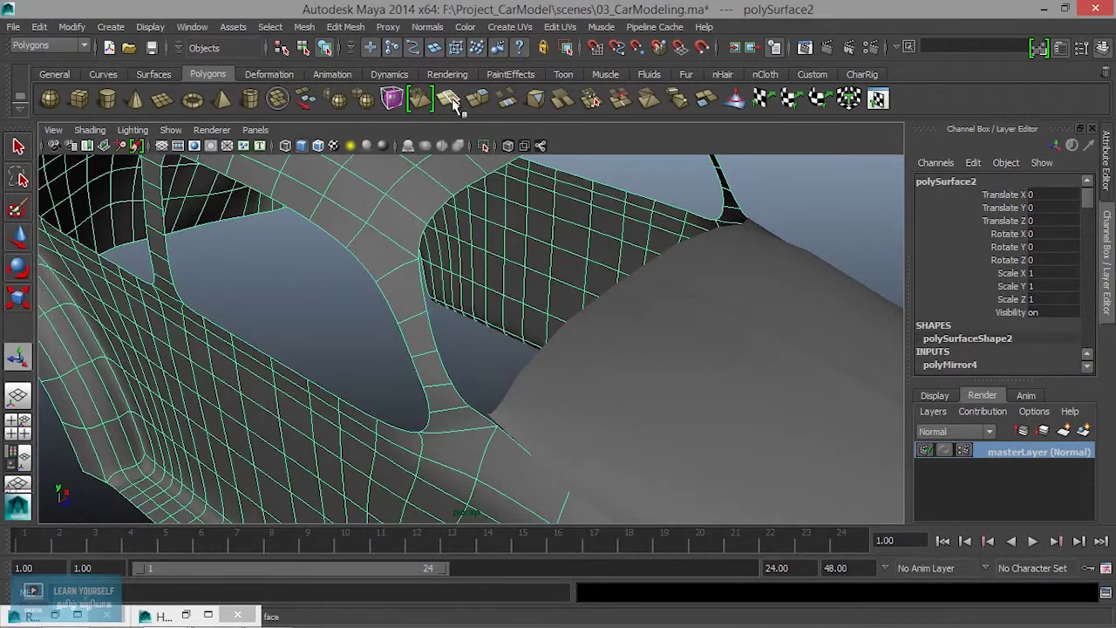
# Select the body's edge loop bordering the rear window opening.
pyautogui.moveTo(528, 261)
pyautogui.keyDown('alt'); pyautogui.mouseDown()
pyautogui.moveTo(493, 302)
pyautogui.moveTo(536, 274)
pyautogui.moveTo(431, 341)
pyautogui.moveTo(456, 354)
pyautogui.moveTo(389, 394)
pyautogui.mouseUp(); pyautogui.keyUp('alt')
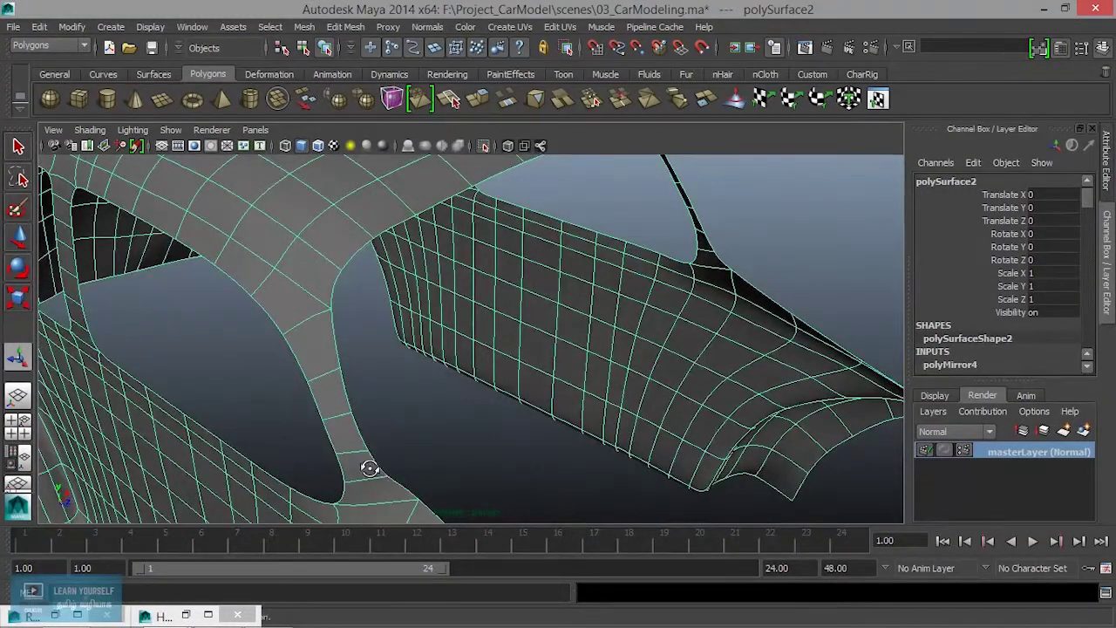
pyautogui.keyDown('alt'); pyautogui.moveTo(370, 468); pyautogui.dragTo(340, 457); pyautogui.keyUp('alt')
pyautogui.moveTo(318, 436); pyautogui.dragTo(314, 195, button='right')
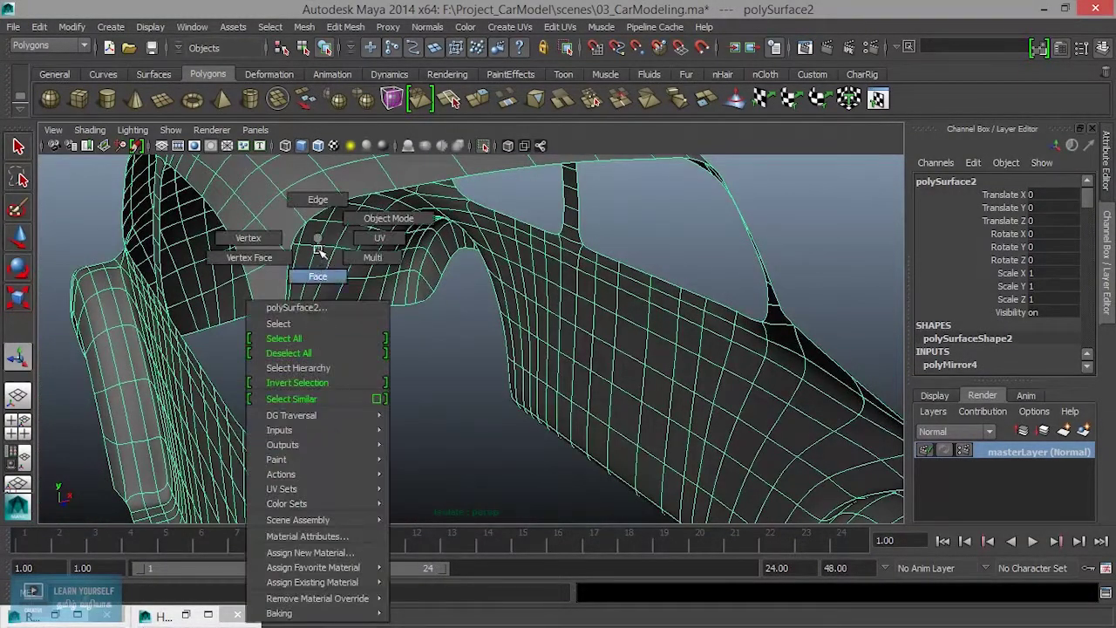
pyautogui.click(323, 440)
pyautogui.moveTo(783, 293)
pyautogui.keyDown('alt'); pyautogui.mouseDown()
pyautogui.moveTo(738, 357)
pyautogui.moveTo(622, 311)
pyautogui.moveTo(700, 387)
pyautogui.mouseUp(); pyautogui.keyUp('alt')
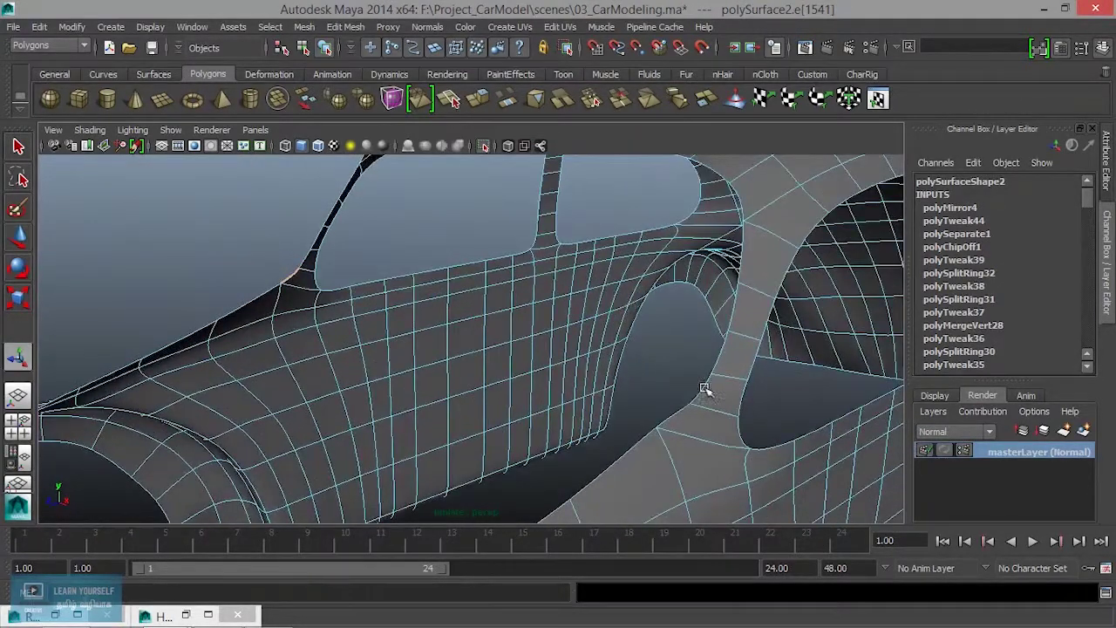
pyautogui.doubleClick(679, 411)
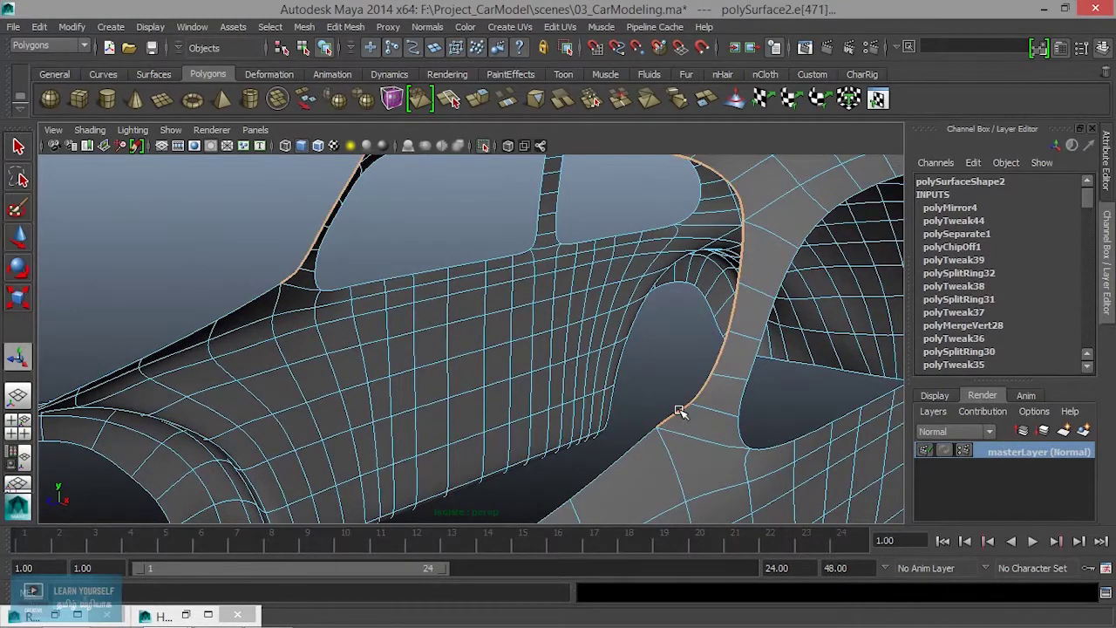
pyautogui.moveTo(595, 394)
pyautogui.keyDown('alt'); pyautogui.mouseDown()
pyautogui.moveTo(608, 369)
pyautogui.moveTo(397, 347)
pyautogui.moveTo(642, 331)
pyautogui.moveTo(642, 317)
pyautogui.moveTo(608, 324)
pyautogui.mouseUp(); pyautogui.keyUp('alt')
# Extrude the window opening's edge loop and adjust the new edge strip.
pyautogui.moveTo(558, 258)
pyautogui.keyDown('alt'); pyautogui.mouseDown()
pyautogui.moveTo(535, 246)
pyautogui.moveTo(563, 216)
pyautogui.mouseUp(); pyautogui.keyUp('alt')
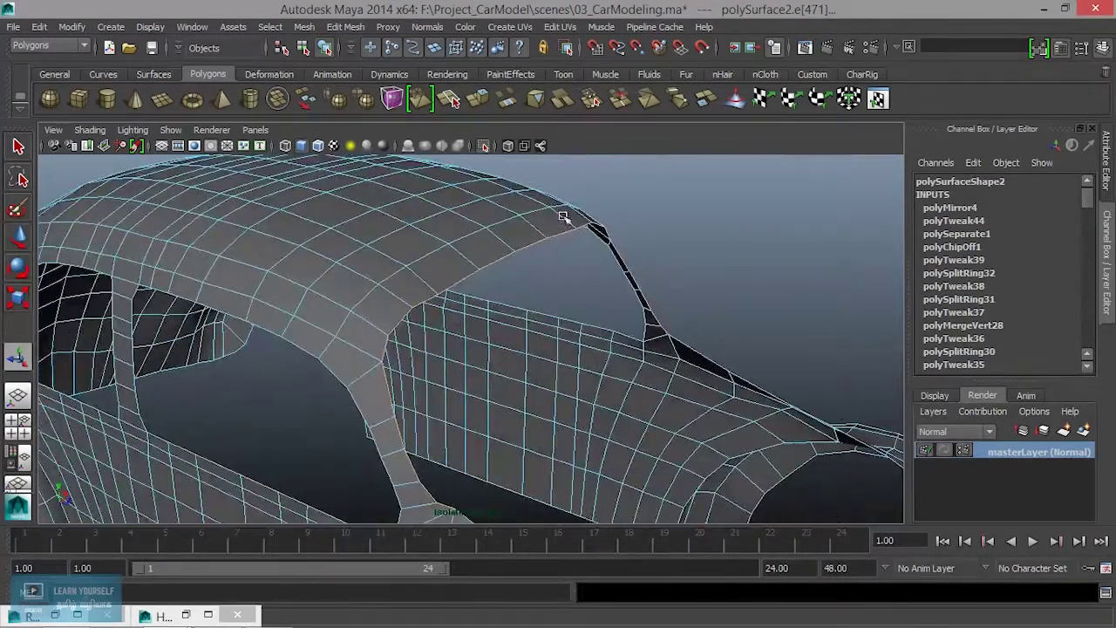
pyautogui.click(480, 100)
pyautogui.keyDown('alt'); pyautogui.moveTo(621, 367); pyautogui.dragTo(629, 340); pyautogui.keyUp('alt')
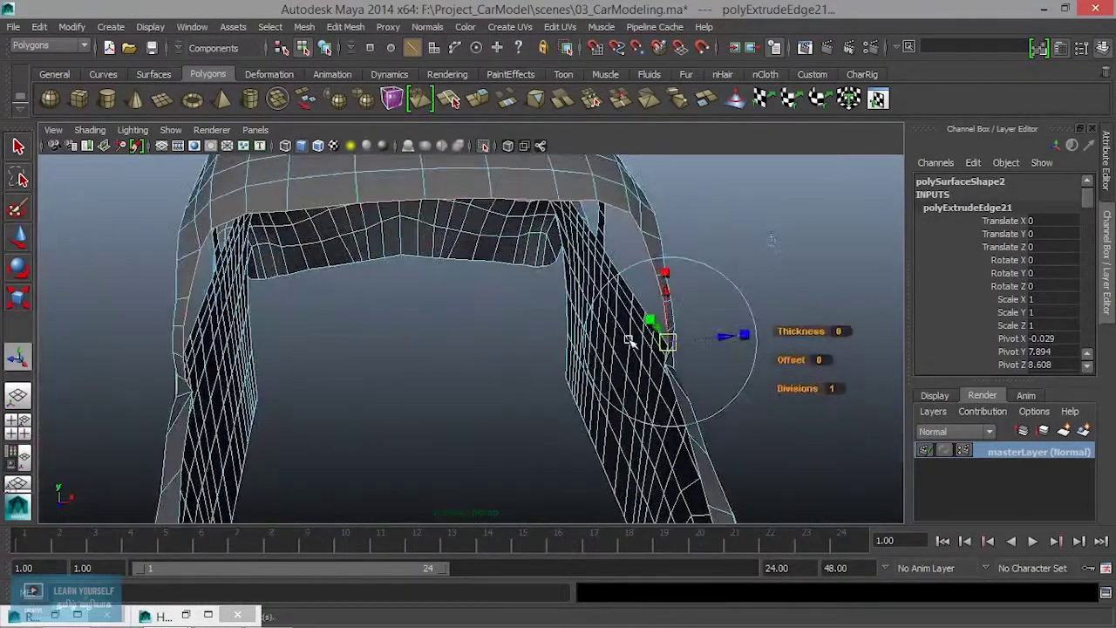
pyautogui.moveTo(720, 343); pyautogui.dragTo(714, 342)
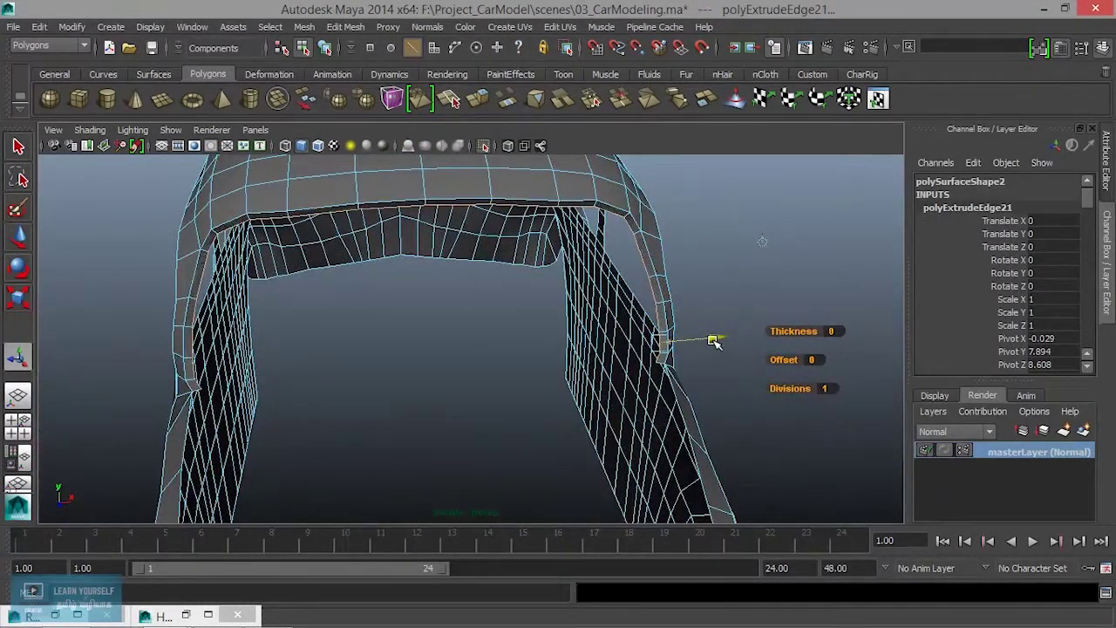
pyautogui.moveTo(511, 299)
pyautogui.keyDown('alt'); pyautogui.mouseDown()
pyautogui.moveTo(601, 262)
pyautogui.moveTo(641, 277)
pyautogui.moveTo(630, 267)
pyautogui.moveTo(556, 293)
pyautogui.mouseUp(); pyautogui.keyUp('alt')
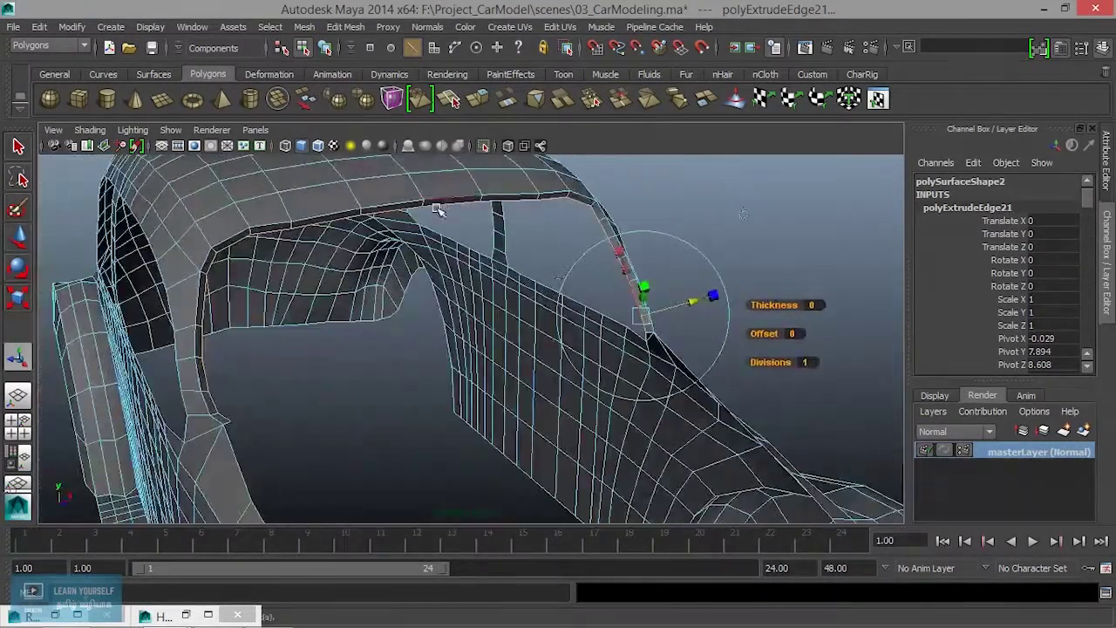
# Select one face on the window frame rim of the car body in Face mode.
pyautogui.moveTo(426, 186); pyautogui.dragTo(398, 209, button='right')
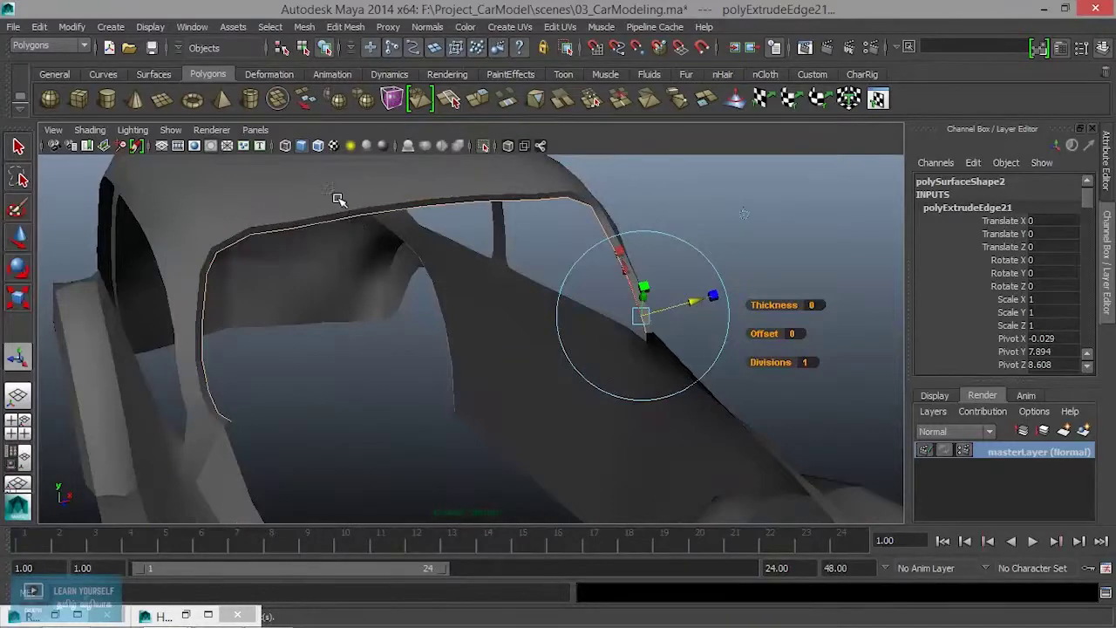
pyautogui.click(338, 198)
pyautogui.moveTo(324, 239)
pyautogui.keyDown('alt'); pyautogui.mouseDown()
pyautogui.moveTo(324, 229)
pyautogui.moveTo(418, 257)
pyautogui.moveTo(327, 228)
pyautogui.mouseUp(); pyautogui.keyUp('alt')
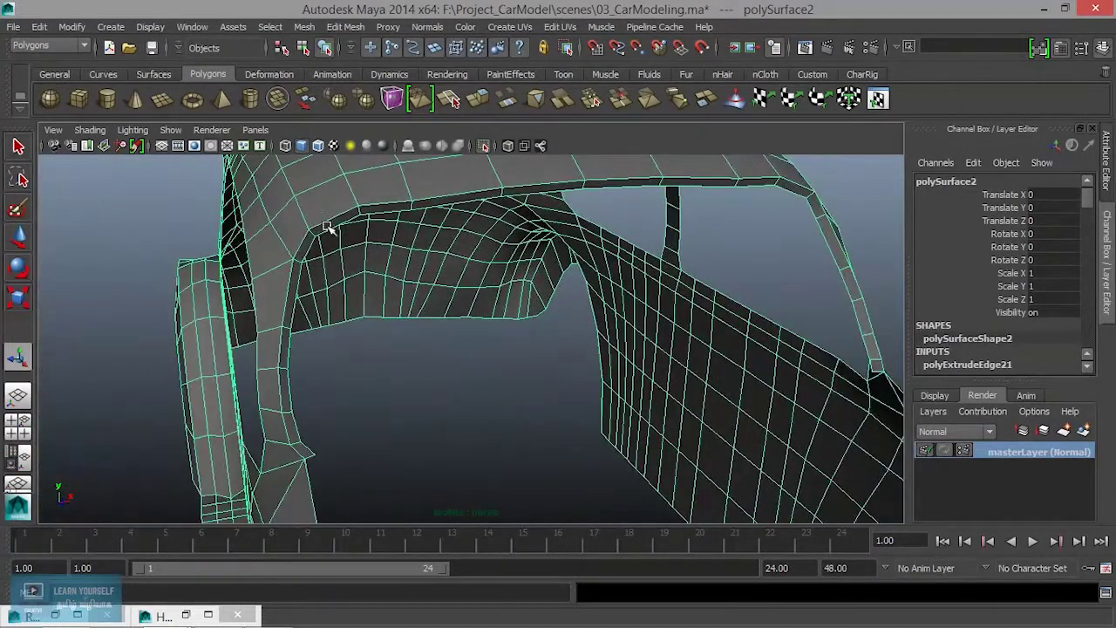
pyautogui.moveTo(327, 229); pyautogui.dragTo(326, 260, button='right')
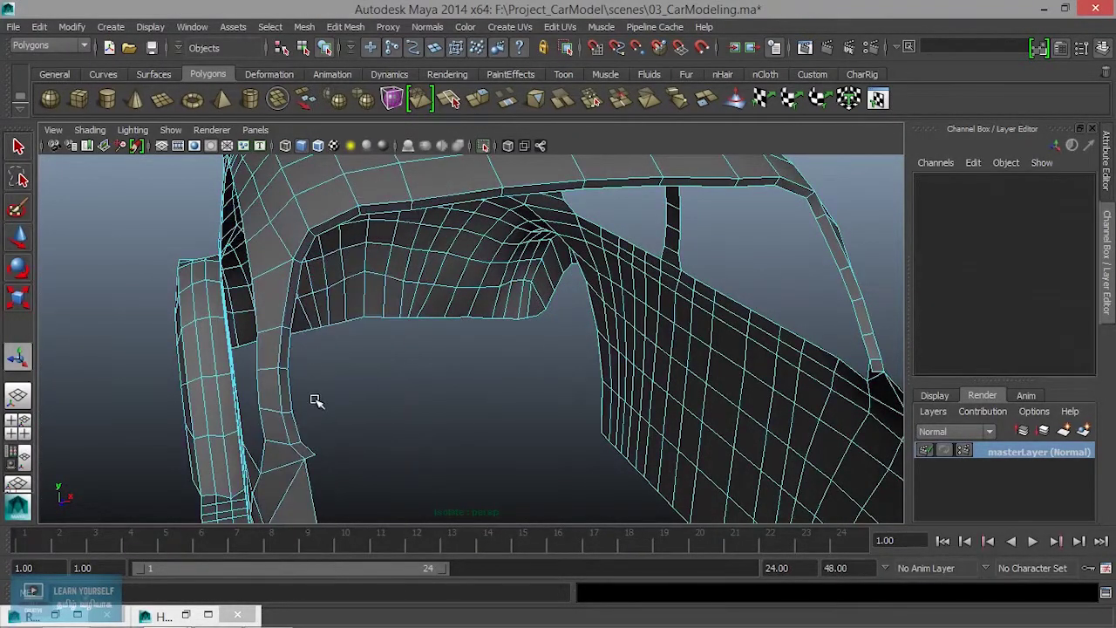
pyautogui.keyDown('alt'); pyautogui.moveTo(315, 397); pyautogui.dragTo(285, 423); pyautogui.keyUp('alt')
pyautogui.click(269, 435)
pyautogui.moveTo(573, 443)
pyautogui.keyDown('alt'); pyautogui.mouseDown()
pyautogui.moveTo(720, 403)
pyautogui.moveTo(523, 393)
pyautogui.moveTo(592, 338)
pyautogui.moveTo(553, 361)
pyautogui.mouseUp(); pyautogui.keyUp('alt')
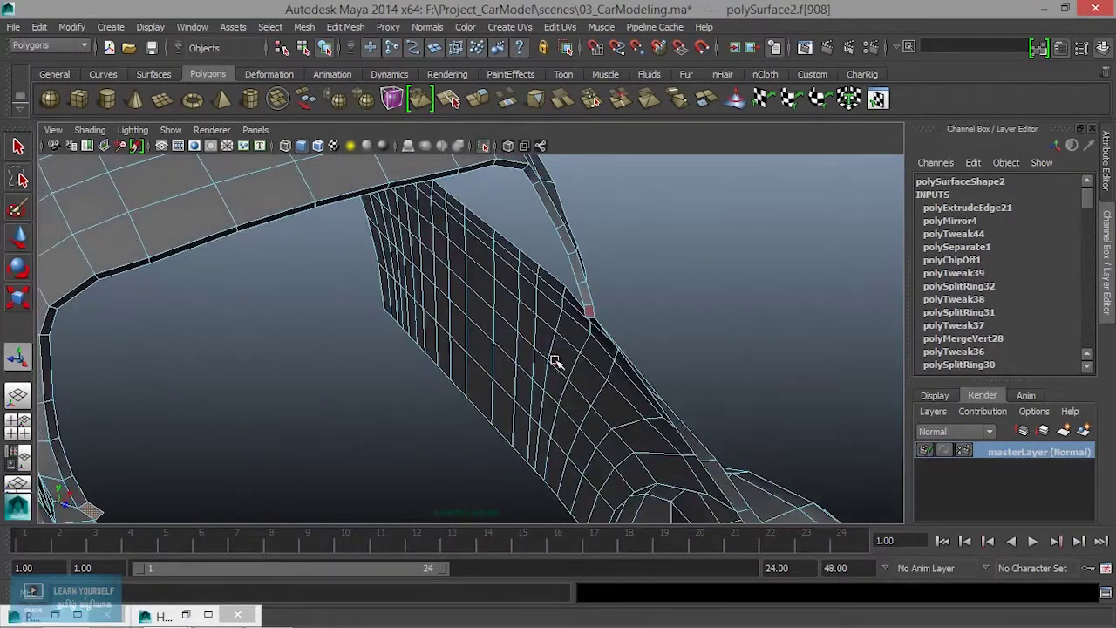
# Select the window frame's face loop and extract it from the body with Mesh > Extract.
pyautogui.keyDown('shift'); pyautogui.doubleClick(589, 312); pyautogui.keyUp('shift')
pyautogui.keyDown('alt'); pyautogui.moveTo(589, 312); pyautogui.dragTo(367, 170); pyautogui.keyUp('alt')
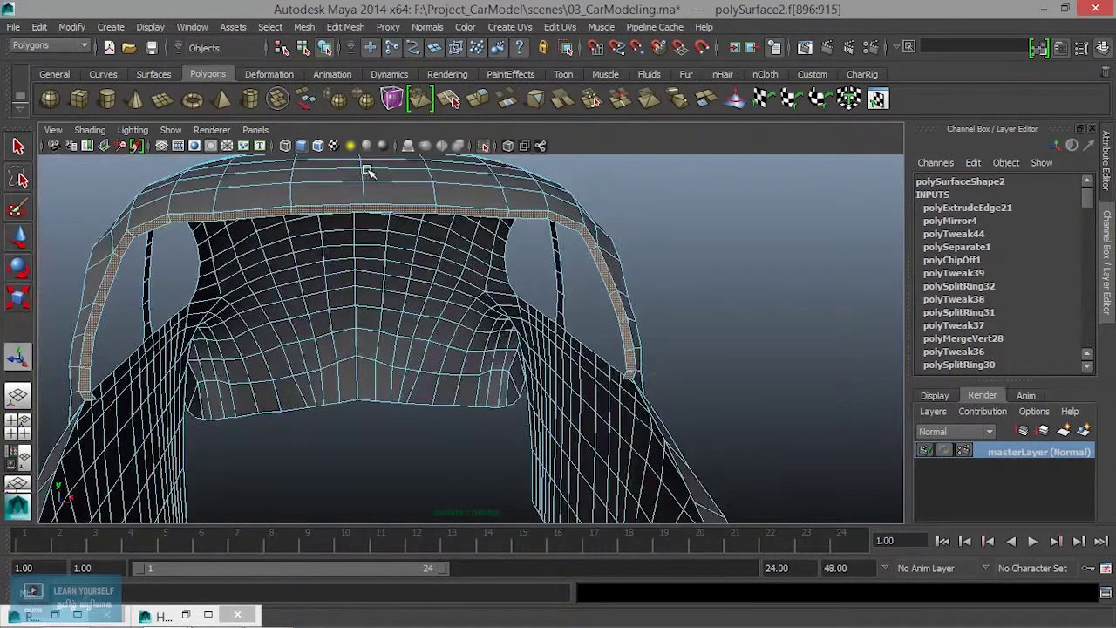
pyautogui.click(305, 26)
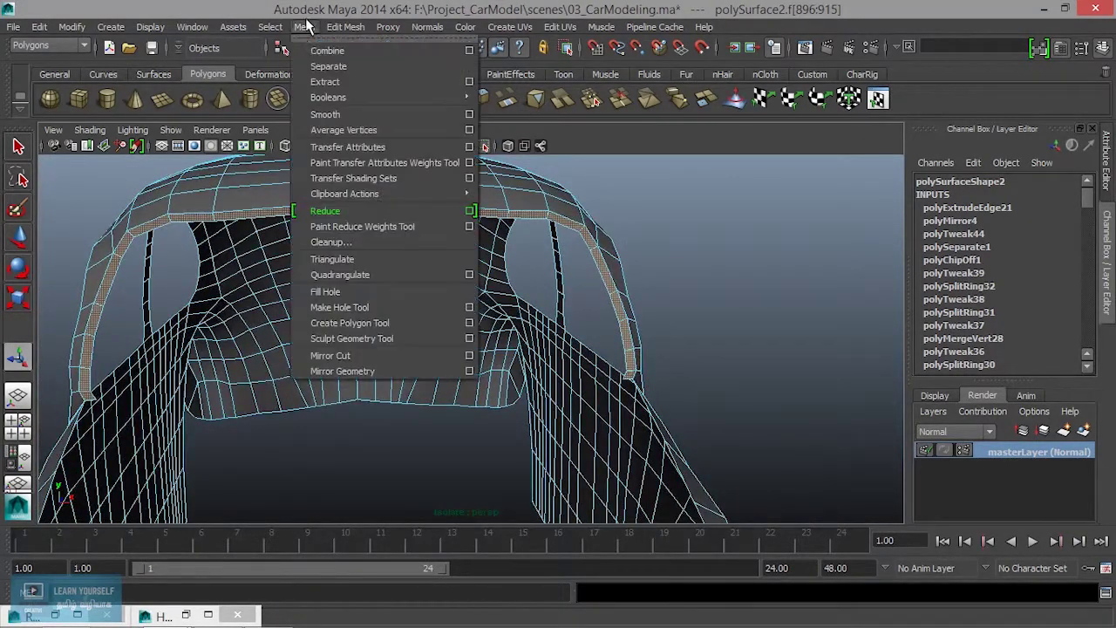
pyautogui.click(336, 81)
pyautogui.keyDown('alt'); pyautogui.moveTo(398, 317); pyautogui.dragTo(760, 325); pyautogui.keyUp('alt')
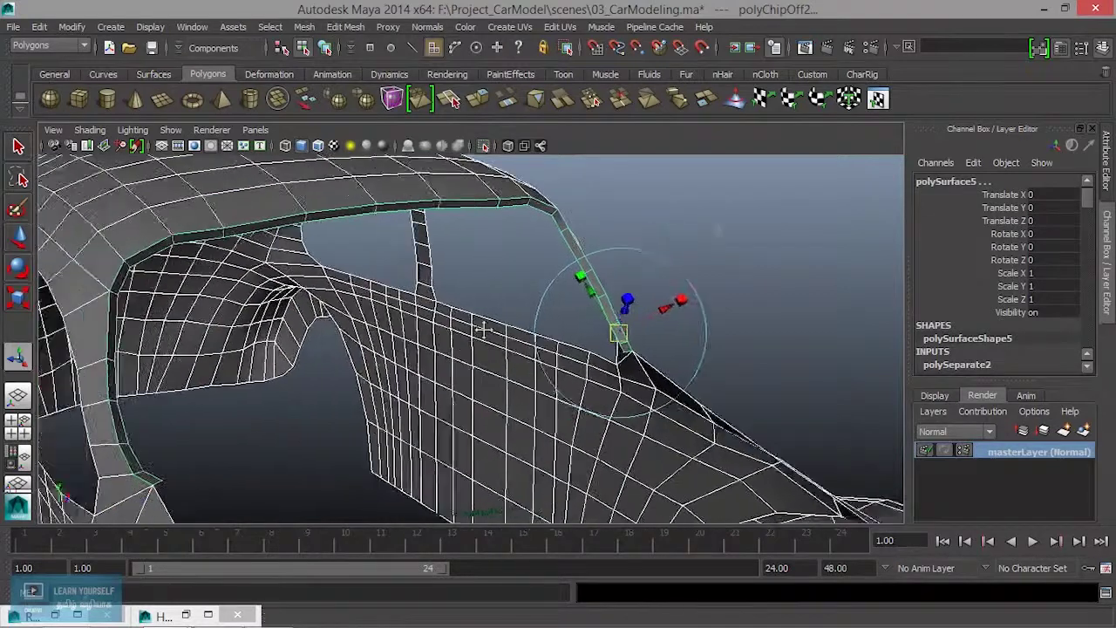
pyautogui.keyDown('alt'); pyautogui.moveTo(405, 267); pyautogui.dragTo(356, 225); pyautogui.keyUp('alt')
# Smooth-preview the car body and select the extracted window frame strip.
pyautogui.moveTo(384, 227); pyautogui.dragTo(436, 213, button='right')
pyautogui.click(413, 245)
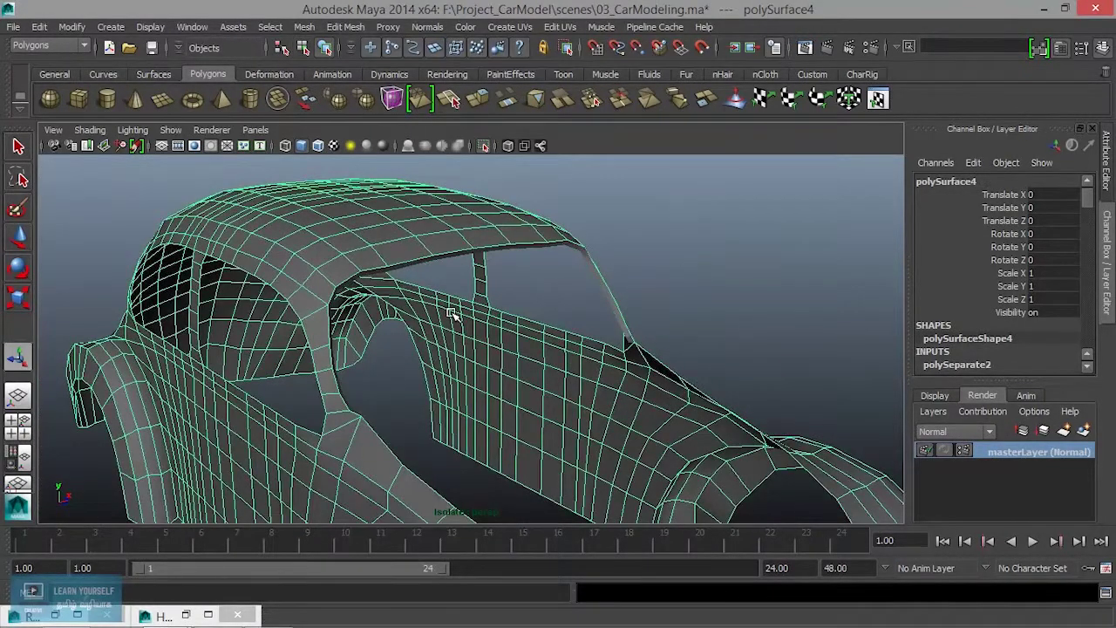
pyautogui.press('3')
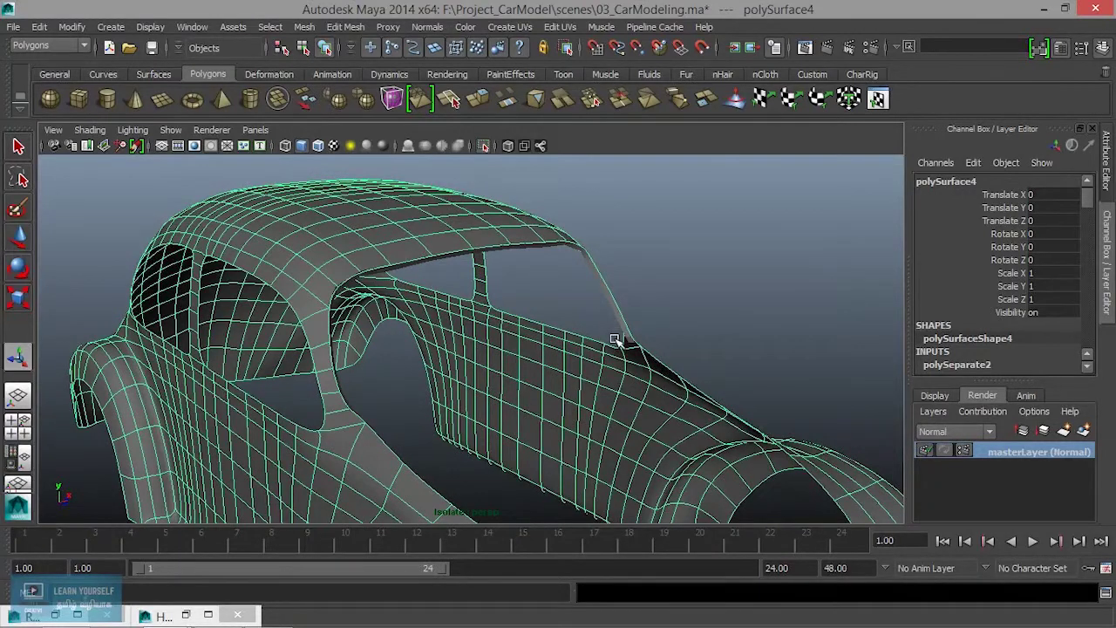
pyautogui.scroll(3, 615, 337)
pyautogui.moveTo(610, 337)
pyautogui.keyDown('alt'); pyautogui.mouseDown(button='middle')
pyautogui.moveTo(356, 336)
pyautogui.moveTo(513, 346)
pyautogui.moveTo(481, 366)
pyautogui.moveTo(346, 386)
pyautogui.moveTo(325, 370)
pyautogui.moveTo(552, 438)
pyautogui.moveTo(410, 349)
pyautogui.moveTo(571, 309)
pyautogui.moveTo(588, 277)
pyautogui.moveTo(633, 284)
pyautogui.moveTo(394, 303)
pyautogui.moveTo(596, 316)
pyautogui.moveTo(372, 331)
pyautogui.moveTo(352, 374)
pyautogui.moveTo(351, 331)
pyautogui.moveTo(453, 346)
pyautogui.moveTo(530, 318)
pyautogui.moveTo(465, 337)
pyautogui.moveTo(406, 244)
pyautogui.moveTo(391, 346)
pyautogui.moveTo(385, 320)
pyautogui.moveTo(439, 299)
pyautogui.moveTo(279, 293)
pyautogui.moveTo(189, 326)
pyautogui.moveTo(273, 339)
pyautogui.moveTo(333, 331)
pyautogui.moveTo(278, 208)
pyautogui.mouseUp(button='middle'); pyautogui.keyUp('alt')
pyautogui.click(550, 322)
# Extrude the frame strip's faces and pull them outward to give the strip thickness.
pyautogui.click(478, 98)
pyautogui.moveTo(379, 336)
pyautogui.keyDown('alt'); pyautogui.mouseDown(button='middle')
pyautogui.moveTo(476, 391)
pyautogui.moveTo(459, 386)
pyautogui.moveTo(697, 411)
pyautogui.moveTo(304, 357)
pyautogui.moveTo(501, 410)
pyautogui.mouseUp(button='middle'); pyautogui.keyUp('alt')
pyautogui.press('1')
pyautogui.moveTo(432, 370); pyautogui.dragTo(427, 358)
pyautogui.moveTo(428, 358)
pyautogui.keyDown('alt'); pyautogui.mouseDown(button='middle')
pyautogui.moveTo(407, 424)
pyautogui.moveTo(428, 441)
pyautogui.moveTo(369, 393)
pyautogui.moveTo(472, 378)
pyautogui.moveTo(535, 346)
pyautogui.mouseUp(button='middle'); pyautogui.keyUp('alt')
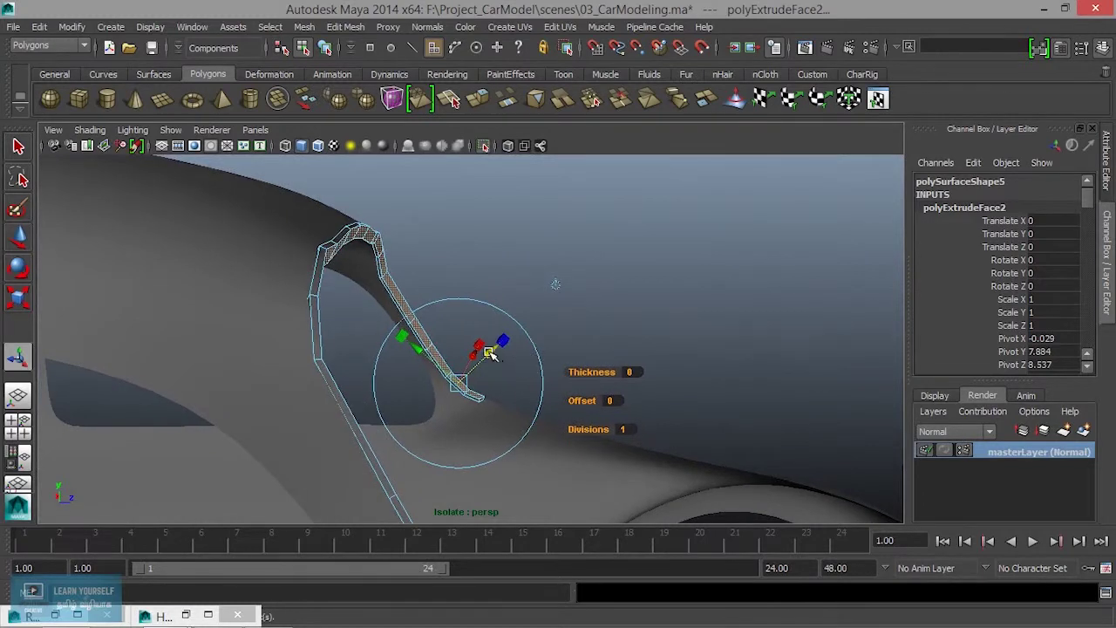
pyautogui.moveTo(491, 352); pyautogui.dragTo(495, 351)
pyautogui.moveTo(453, 378)
pyautogui.keyDown('alt'); pyautogui.mouseDown(button='middle')
pyautogui.moveTo(431, 413)
pyautogui.moveTo(444, 393)
pyautogui.moveTo(433, 397)
pyautogui.mouseUp(button='middle'); pyautogui.keyUp('alt')
pyautogui.moveTo(506, 346)
pyautogui.keyDown('alt'); pyautogui.mouseDown(button='middle')
pyautogui.moveTo(491, 376)
pyautogui.moveTo(389, 378)
pyautogui.moveTo(314, 331)
pyautogui.moveTo(254, 317)
pyautogui.moveTo(294, 349)
pyautogui.moveTo(401, 278)
pyautogui.mouseUp(button='middle'); pyautogui.keyUp('alt')
# Select the window frame strip and pick the faces at both of its ends.
pyautogui.moveTo(448, 218); pyautogui.dragTo(511, 200, button='right')
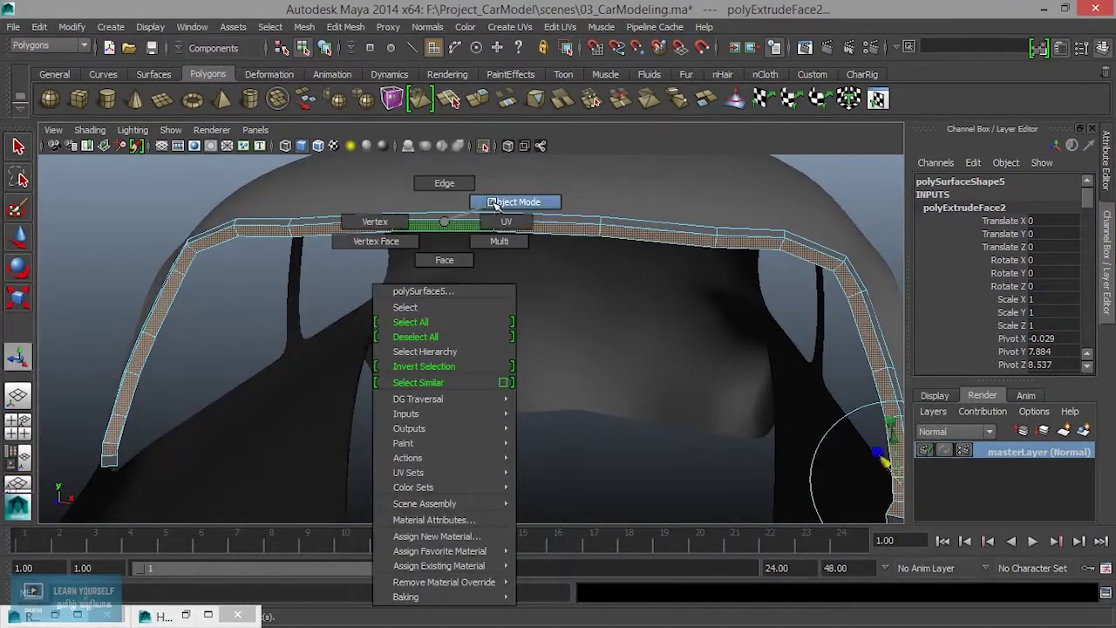
pyautogui.keyDown('alt'); pyautogui.moveTo(366, 419); pyautogui.dragTo(324, 344, button='middle'); pyautogui.keyUp('alt')
pyautogui.click(292, 333)
pyautogui.moveTo(281, 386)
pyautogui.keyDown('alt'); pyautogui.mouseDown(button='middle')
pyautogui.moveTo(145, 369)
pyautogui.moveTo(278, 393)
pyautogui.mouseUp(button='middle'); pyautogui.keyUp('alt')
pyautogui.moveTo(278, 393)
pyautogui.keyDown('alt'); pyautogui.mouseDown()
pyautogui.moveTo(374, 444)
pyautogui.moveTo(515, 441)
pyautogui.moveTo(258, 332)
pyautogui.mouseUp(); pyautogui.keyUp('alt')
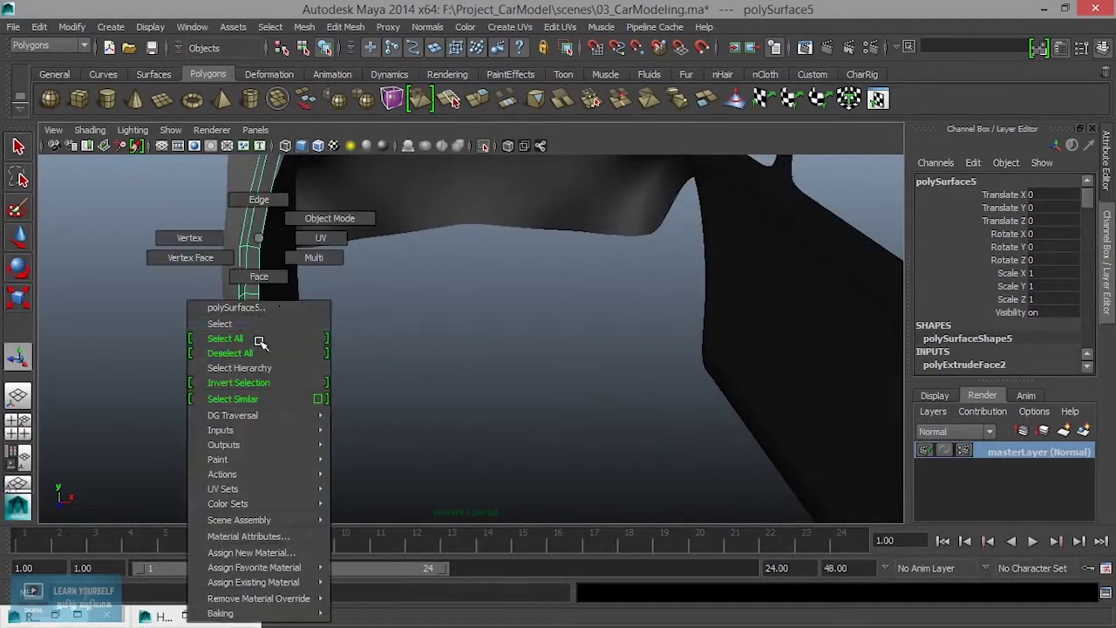
pyautogui.moveTo(259, 332); pyautogui.dragTo(284, 362, button='right')
pyautogui.click(265, 344)
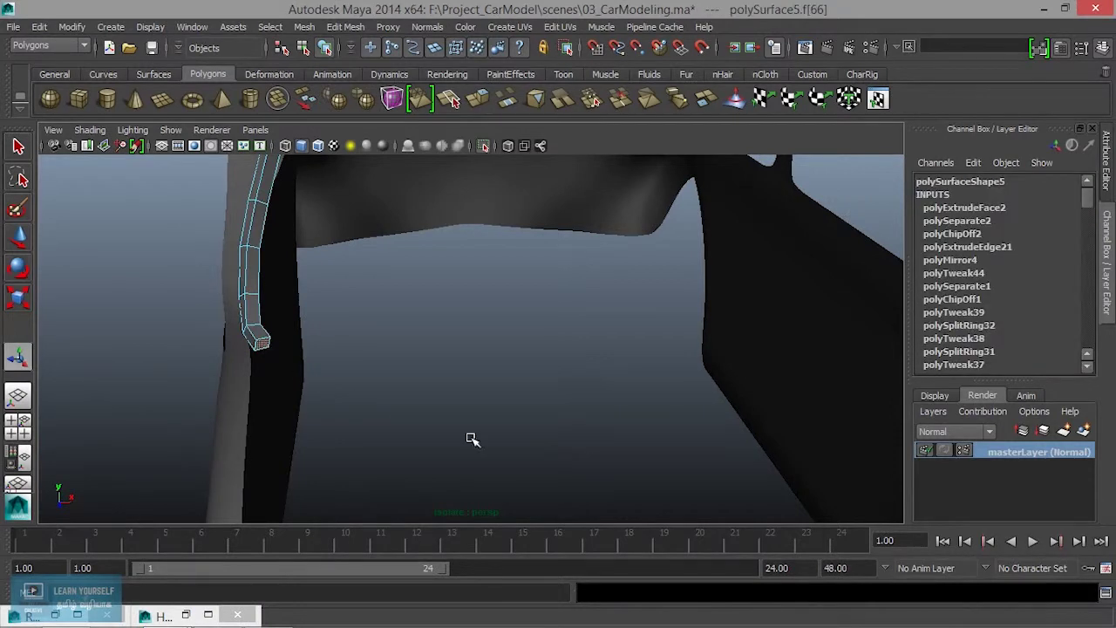
pyautogui.keyDown('alt'); pyautogui.moveTo(622, 456); pyautogui.dragTo(224, 456); pyautogui.keyUp('alt')
pyautogui.click(617, 310)
pyautogui.moveTo(596, 392)
pyautogui.keyDown('alt'); pyautogui.mouseDown()
pyautogui.moveTo(528, 392)
pyautogui.moveTo(594, 353)
pyautogui.mouseUp(); pyautogui.keyUp('alt')
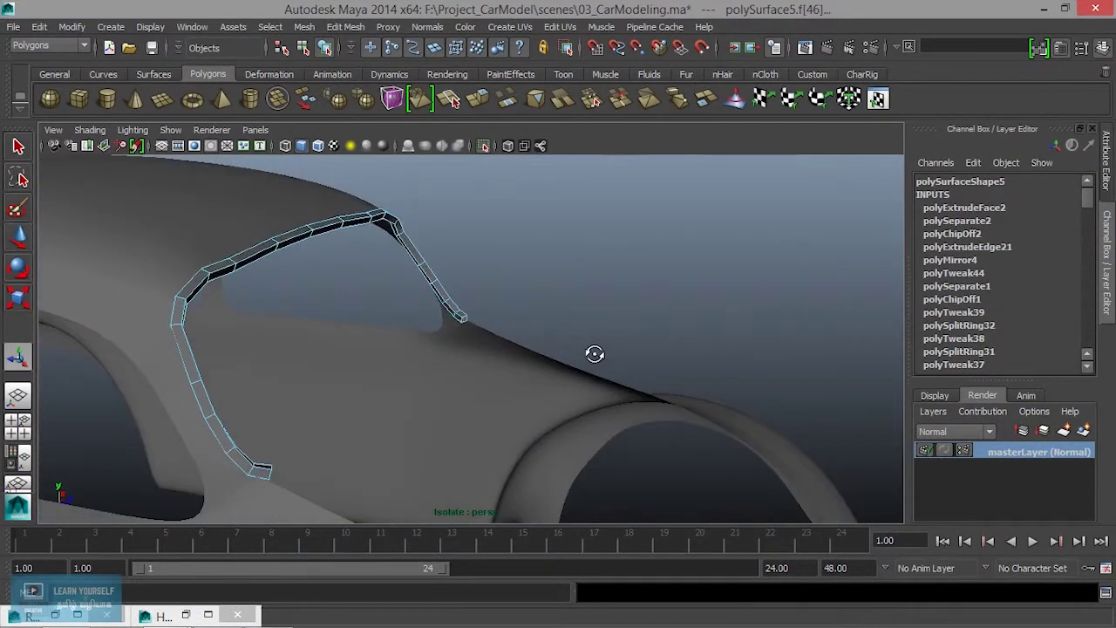
pyautogui.click(346, 27)
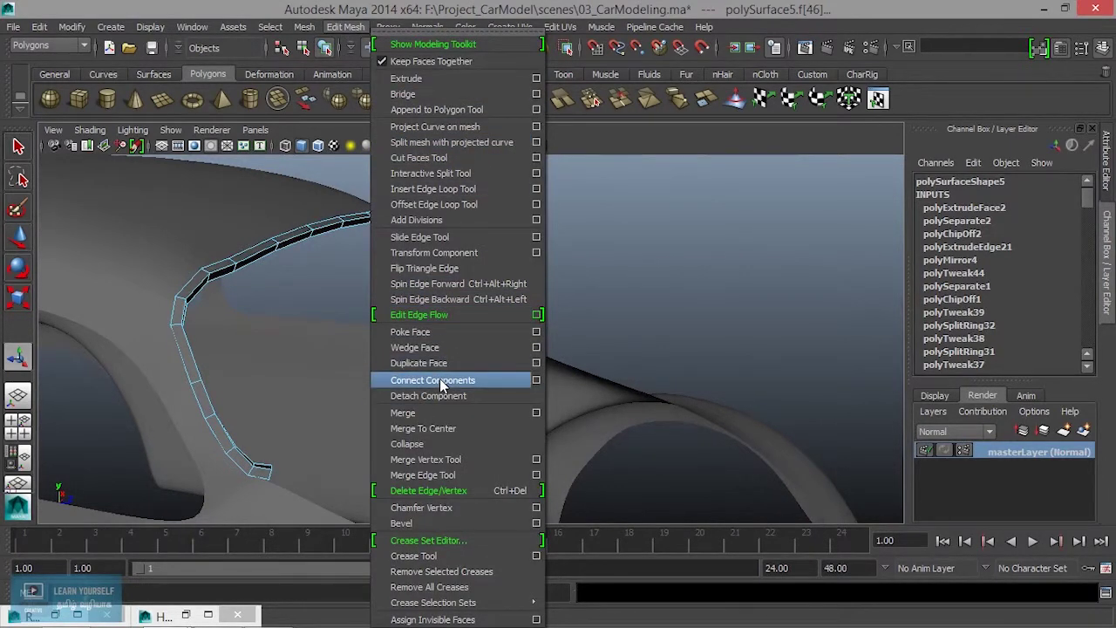
# Reset the bridge settings to defaults and bridge the two frame ends with 5 divisions.
pyautogui.click(536, 94)
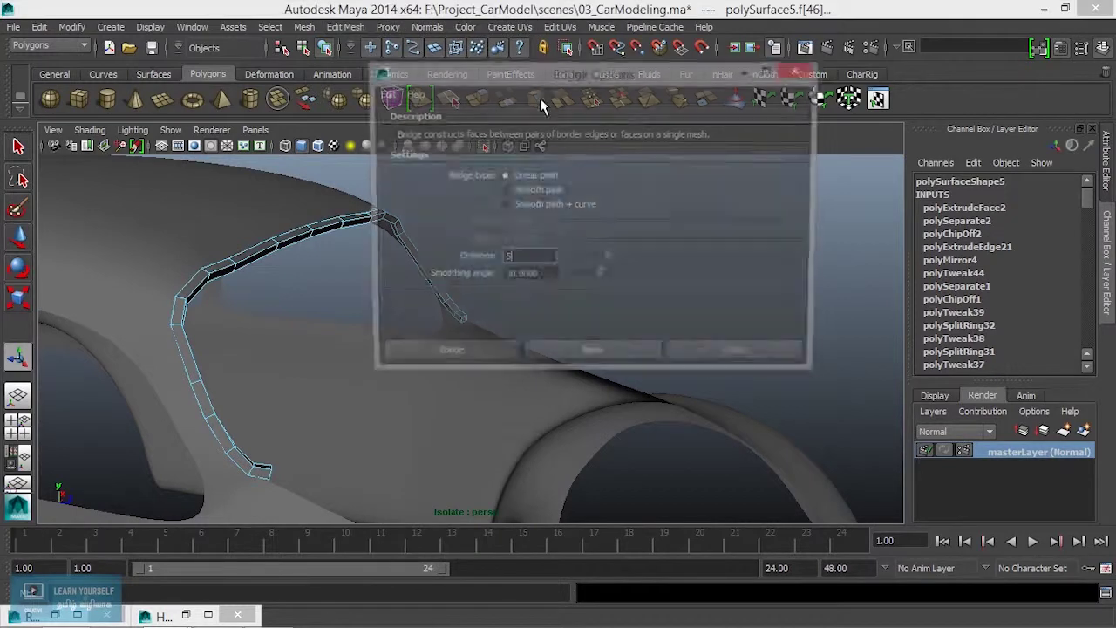
pyautogui.click(384, 94)
pyautogui.click(395, 128)
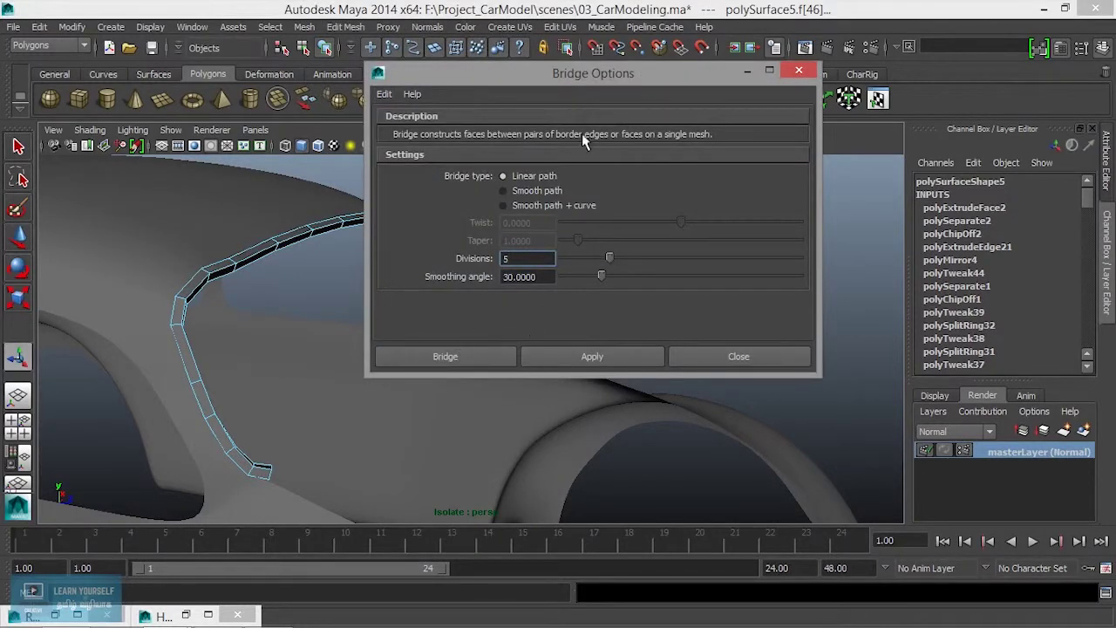
pyautogui.moveTo(587, 76); pyautogui.dragTo(775, 81)
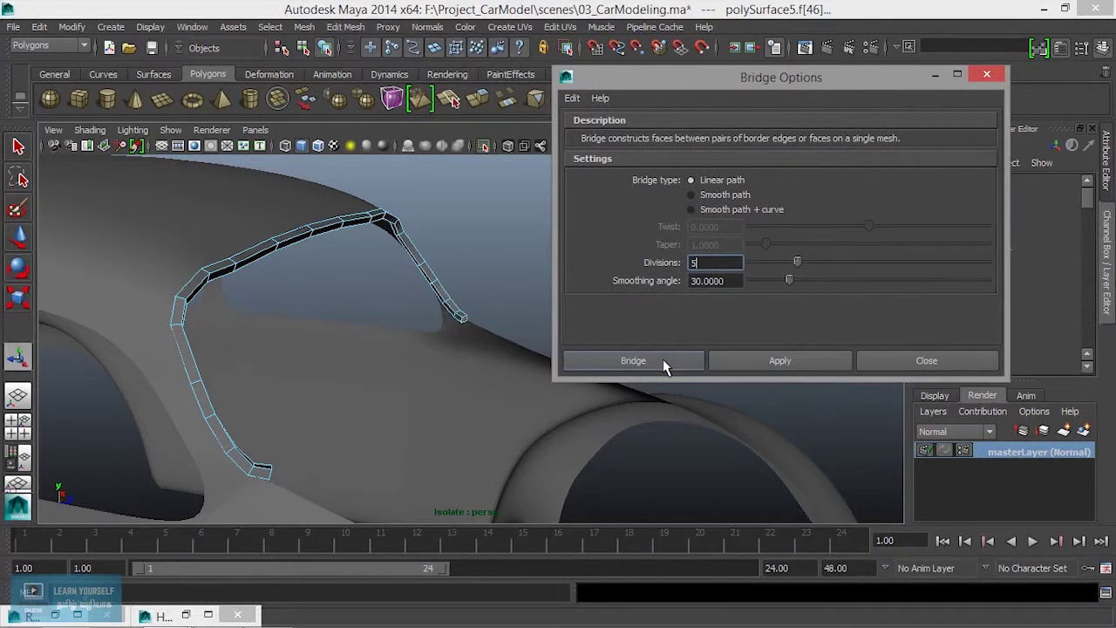
pyautogui.click(665, 363)
pyautogui.moveTo(567, 403)
pyautogui.keyDown('alt'); pyautogui.mouseDown()
pyautogui.moveTo(436, 428)
pyautogui.moveTo(479, 445)
pyautogui.moveTo(379, 458)
pyautogui.moveTo(556, 378)
pyautogui.moveTo(938, 305)
pyautogui.mouseUp(); pyautogui.keyUp('alt')
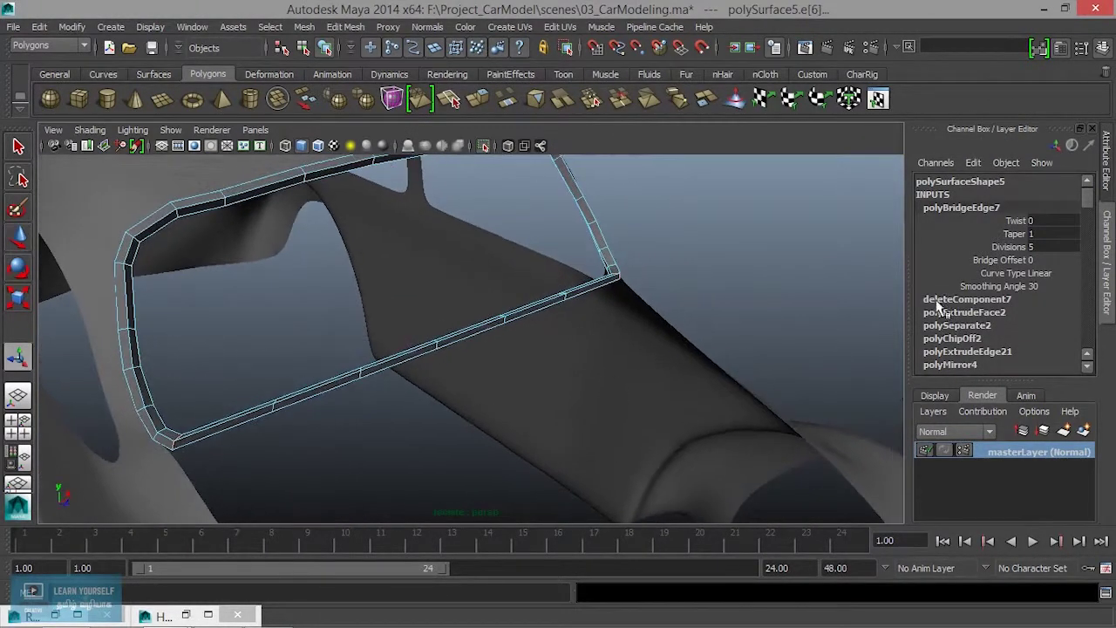
# Adjust the polyBridgeEdge divisions in the Channel Box, settling on 7.
pyautogui.click(1009, 246)
pyautogui.moveTo(501, 367); pyautogui.dragTo(530, 364, button='middle')
pyautogui.moveTo(564, 353)
pyautogui.keyDown('alt'); pyautogui.mouseDown()
pyautogui.moveTo(514, 388)
pyautogui.moveTo(496, 354)
pyautogui.moveTo(612, 403)
pyautogui.moveTo(666, 398)
pyautogui.mouseUp(); pyautogui.keyUp('alt')
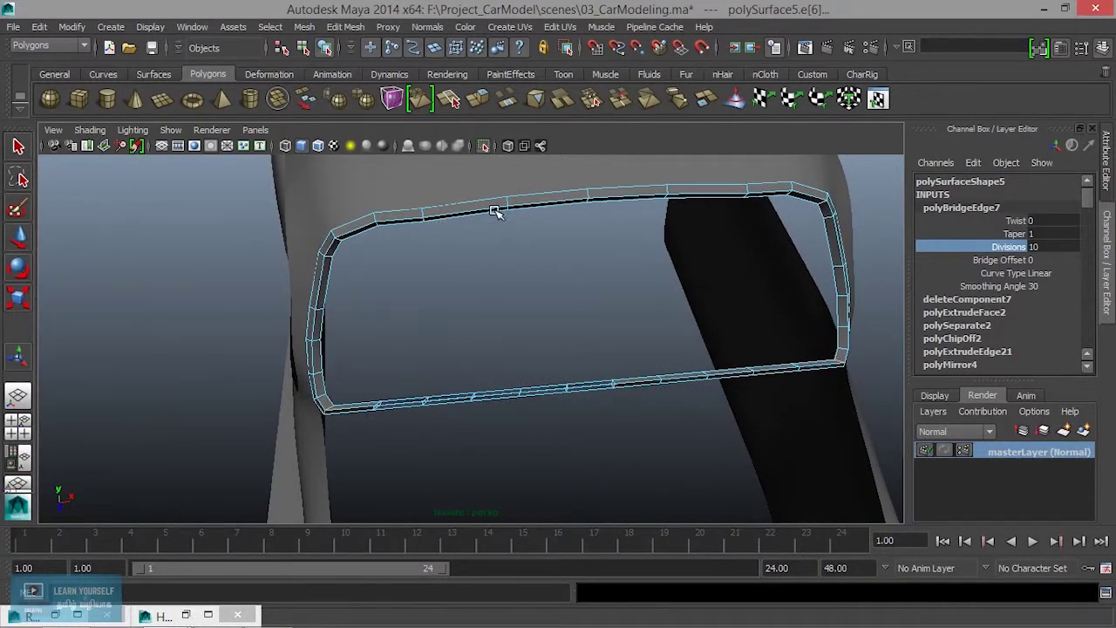
pyautogui.moveTo(681, 349); pyautogui.dragTo(664, 348, button='middle')
pyautogui.keyDown('alt'); pyautogui.moveTo(727, 421); pyautogui.dragTo(707, 389); pyautogui.keyUp('alt')
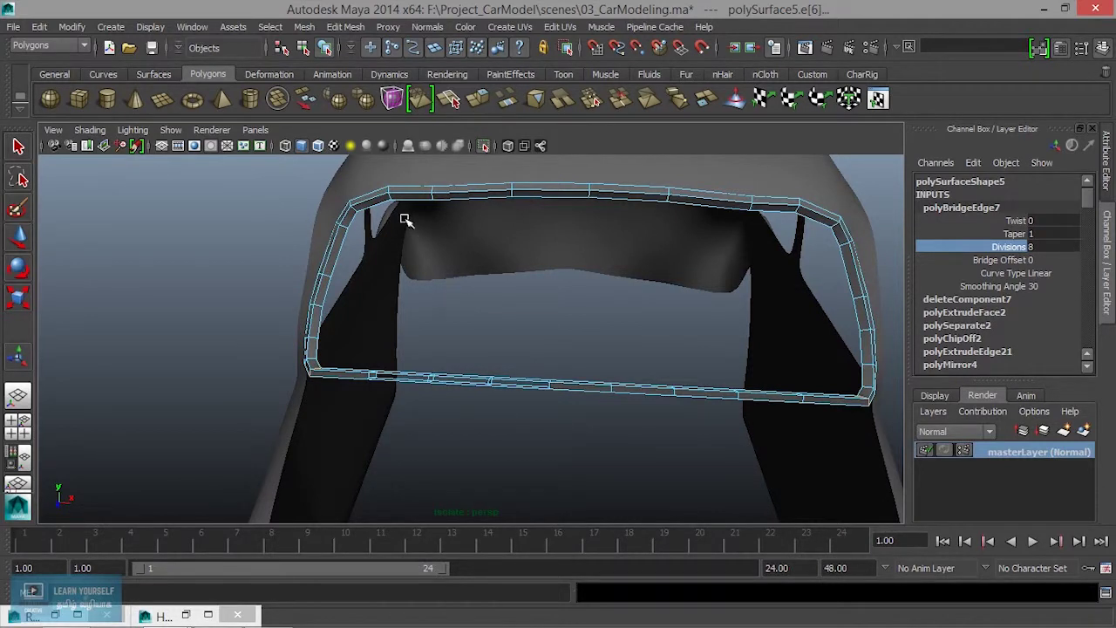
pyautogui.moveTo(660, 448); pyautogui.dragTo(655, 448, button='middle')
pyautogui.moveTo(545, 453)
pyautogui.keyDown('alt'); pyautogui.mouseDown()
pyautogui.moveTo(578, 431)
pyautogui.moveTo(558, 421)
pyautogui.mouseUp(); pyautogui.keyUp('alt')
pyautogui.keyDown('alt'); pyautogui.moveTo(558, 421); pyautogui.dragTo(519, 467, button='middle'); pyautogui.keyUp('alt')
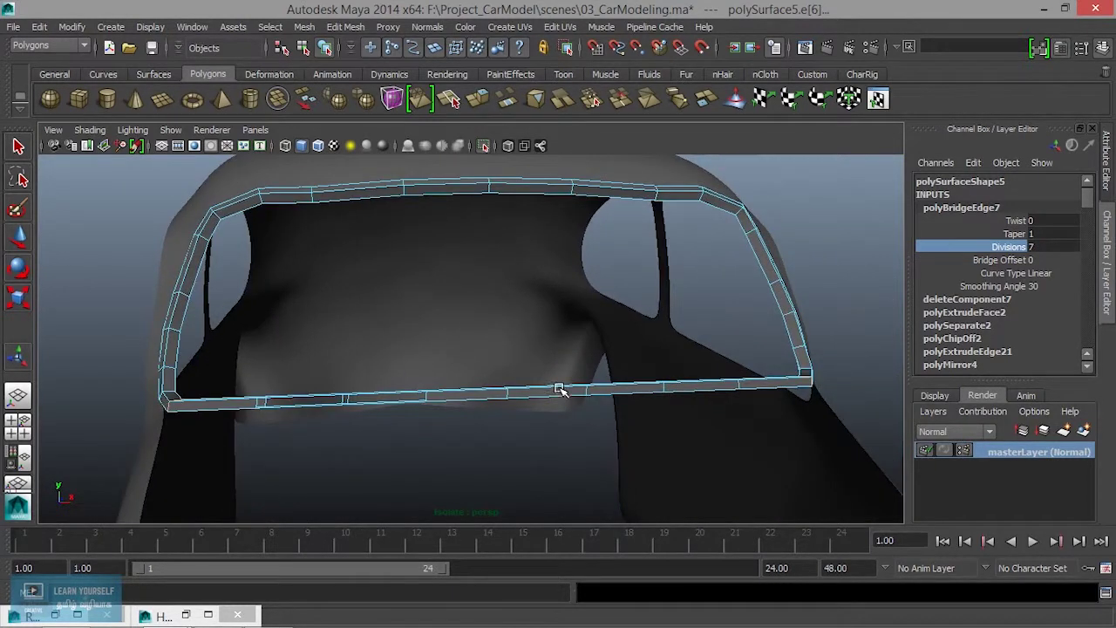
# In object mode, assign the existing initialShadingGroup material to the rear window frame.
pyautogui.moveTo(558, 388); pyautogui.dragTo(624, 222, button='right')
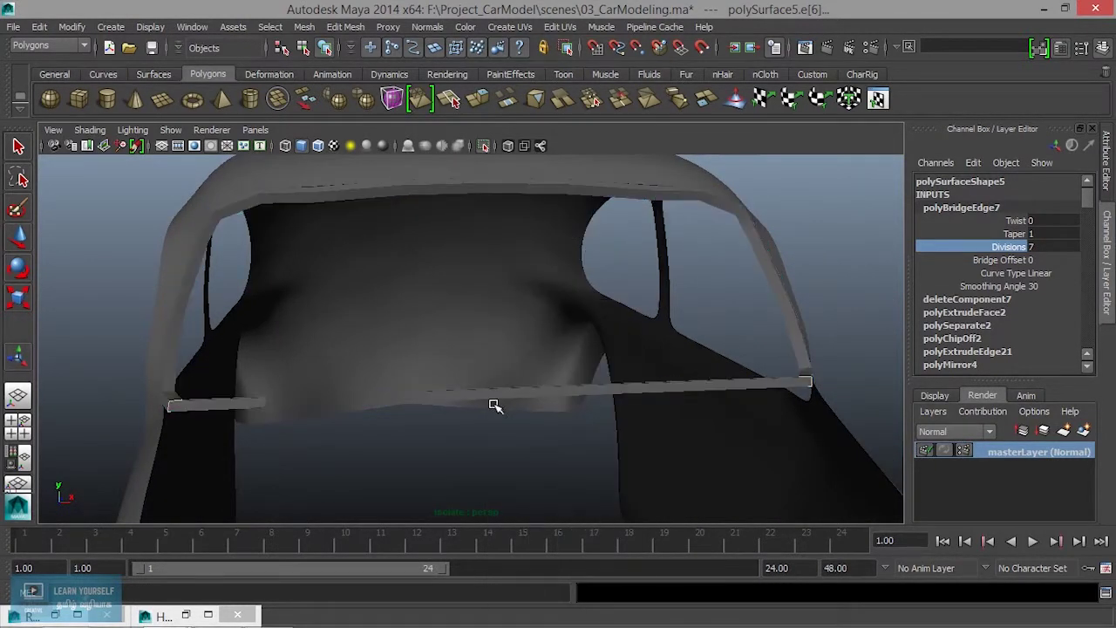
pyautogui.click(494, 405)
pyautogui.moveTo(494, 402)
pyautogui.keyDown('alt'); pyautogui.mouseDown()
pyautogui.moveTo(465, 468)
pyautogui.moveTo(476, 446)
pyautogui.mouseUp(); pyautogui.keyUp('alt')
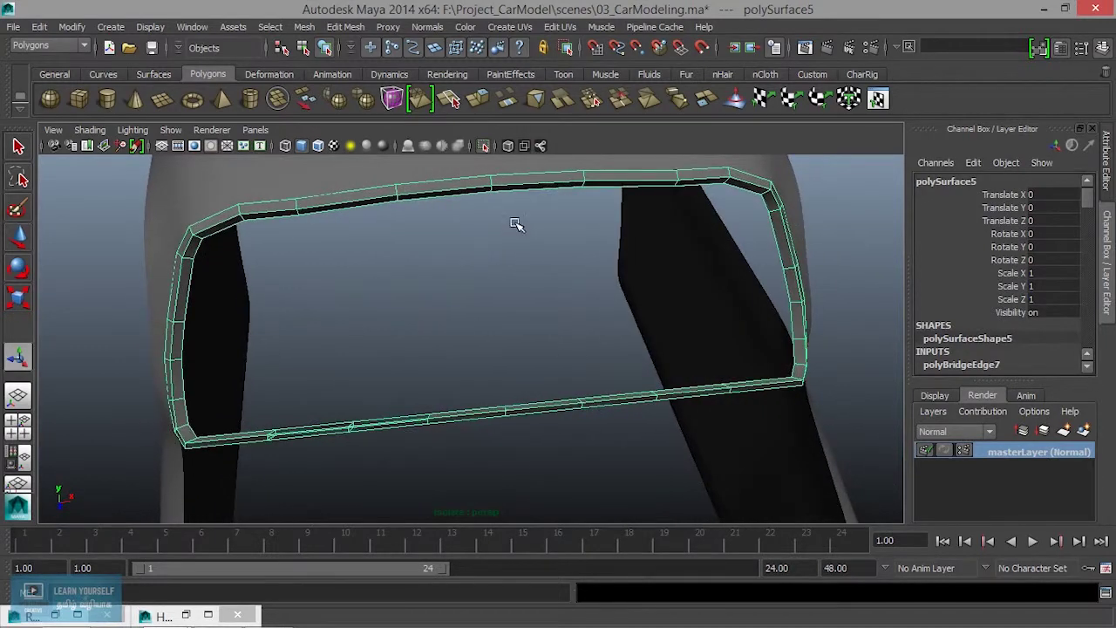
pyautogui.moveTo(518, 183); pyautogui.dragTo(517, 514, button='right')
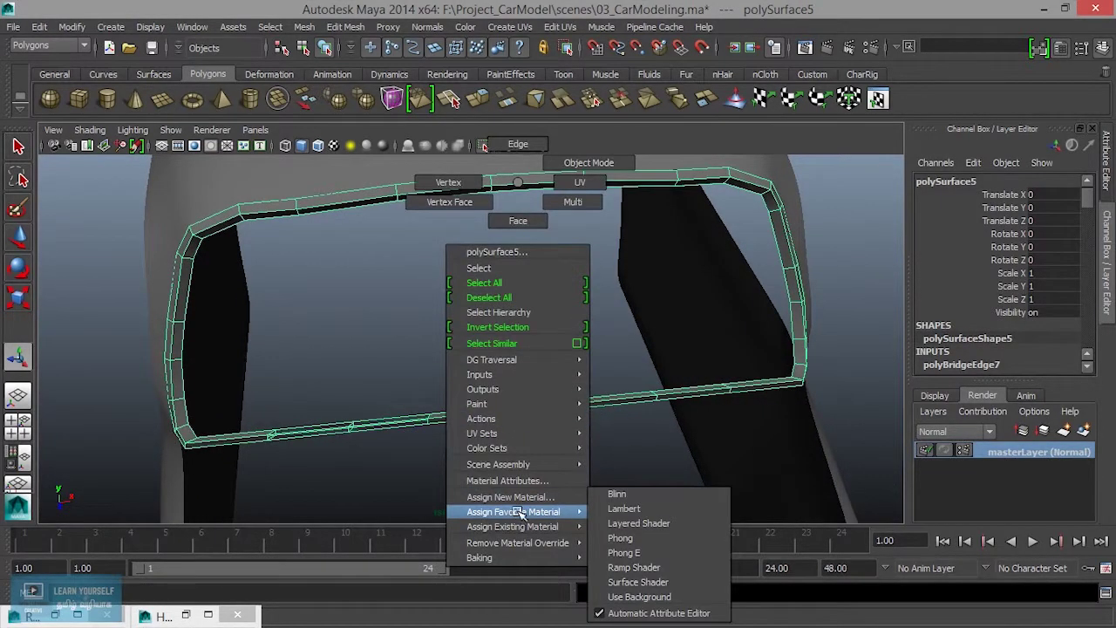
pyautogui.moveTo(520, 513); pyautogui.dragTo(614, 527, button='right')
pyautogui.moveTo(459, 471)
pyautogui.keyDown('alt'); pyautogui.mouseDown()
pyautogui.moveTo(466, 428)
pyautogui.moveTo(550, 406)
pyautogui.moveTo(485, 454)
pyautogui.mouseUp(); pyautogui.keyUp('alt')
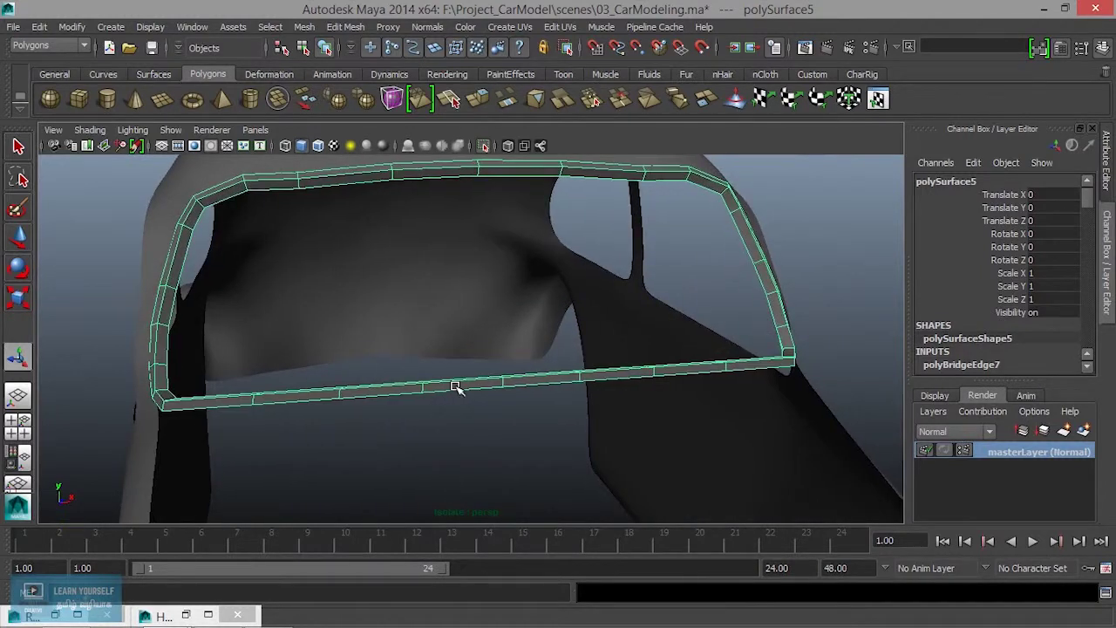
pyautogui.moveTo(453, 238); pyautogui.dragTo(398, 249, button='right')
pyautogui.press('space')
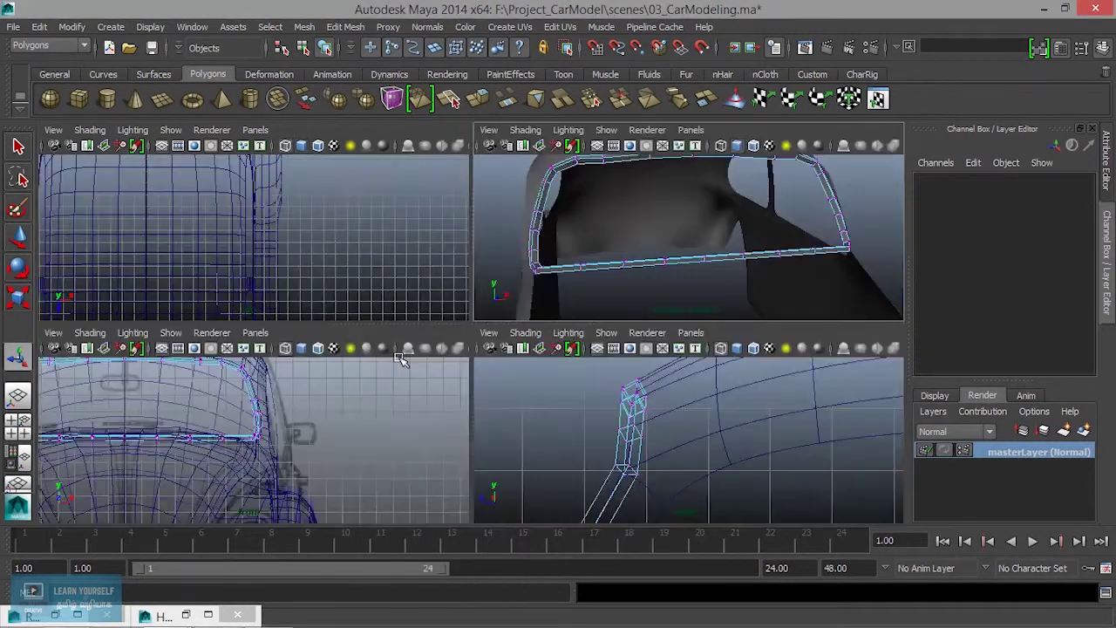
# In the maximized front view, raise the centre vertices of the frame's bottom edge.
pyautogui.press('space')
pyautogui.scroll(3, 553, 428)
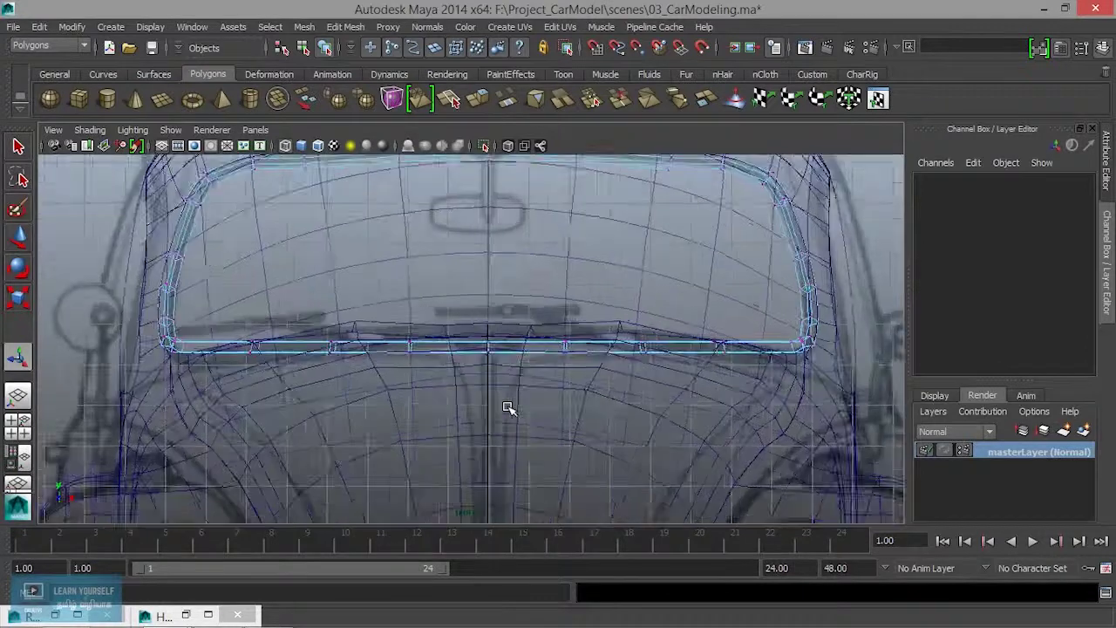
pyautogui.scroll(2, 511, 406)
pyautogui.keyDown('alt'); pyautogui.moveTo(507, 414); pyautogui.dragTo(480, 429, button='middle'); pyautogui.keyUp('alt')
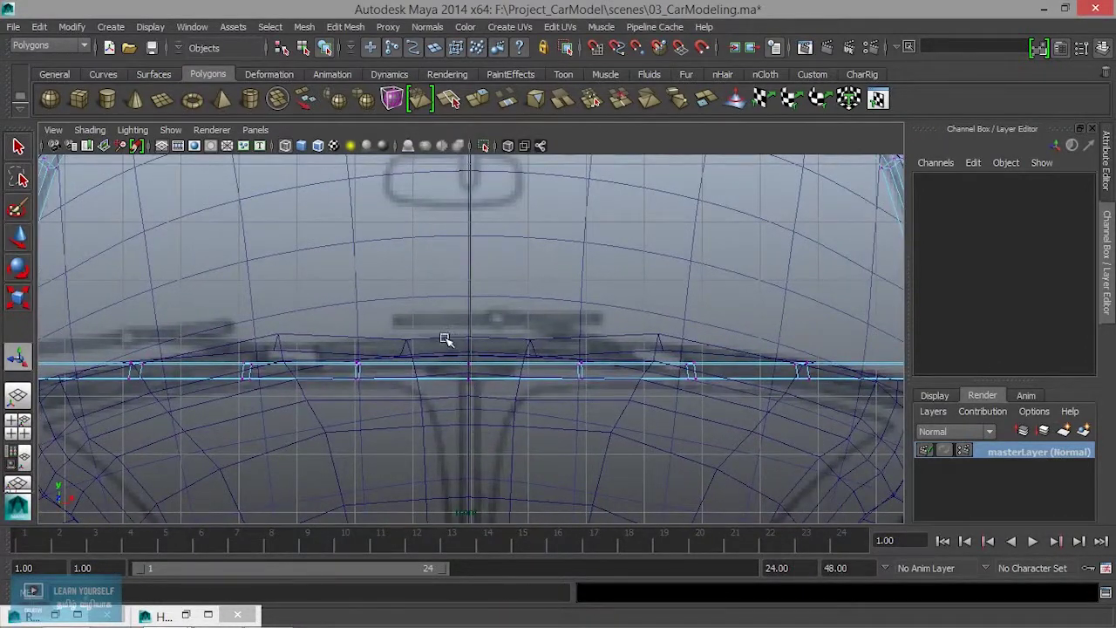
pyautogui.moveTo(453, 355); pyautogui.dragTo(521, 434)
pyautogui.press('w')
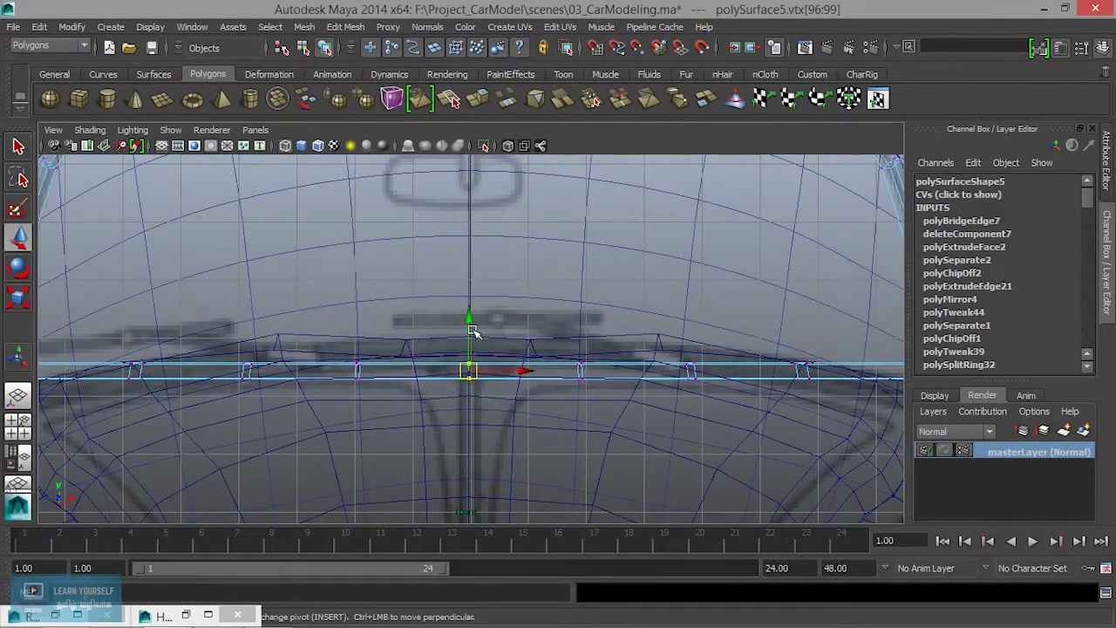
pyautogui.moveTo(469, 319); pyautogui.dragTo(469, 301)
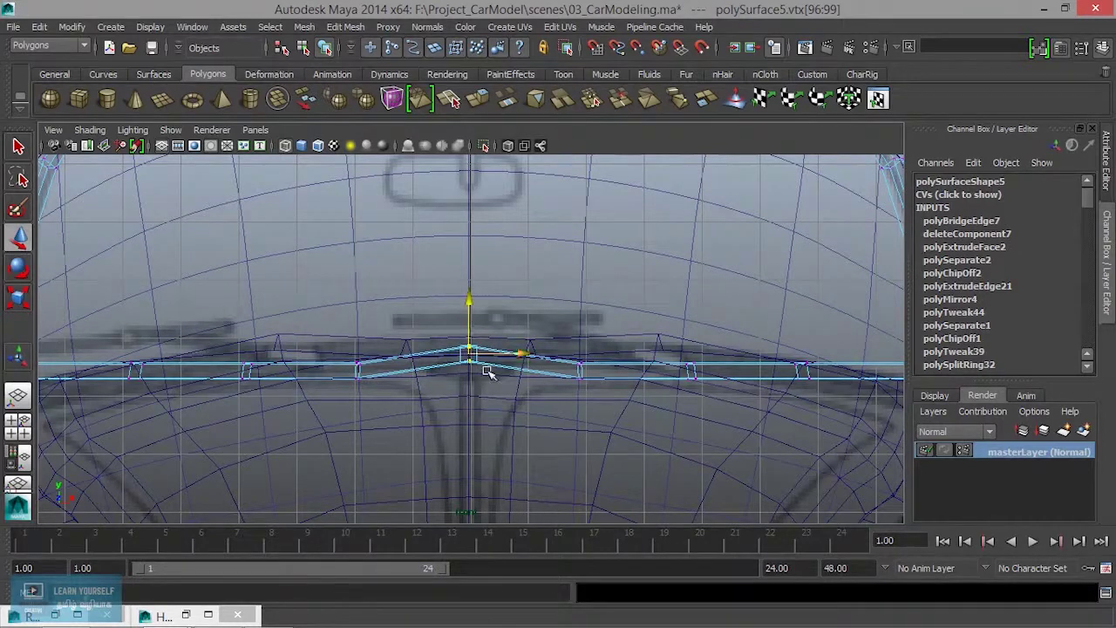
pyautogui.scroll(-3, 495, 394)
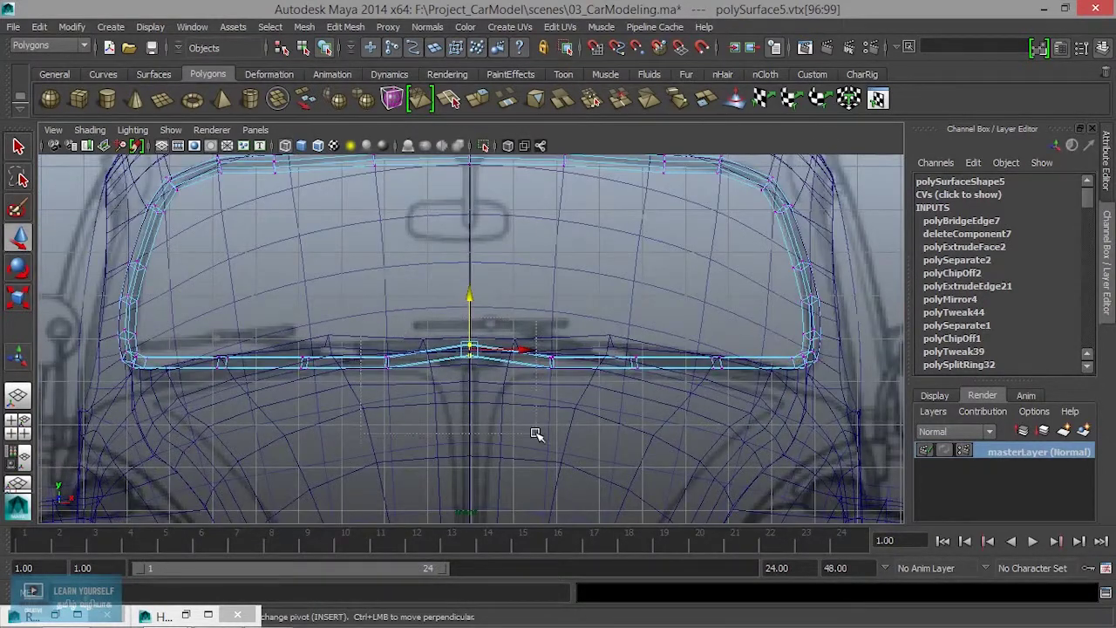
pyautogui.hotkey('shift', '.')
pyautogui.moveTo(468, 300); pyautogui.dragTo(468, 299)
pyautogui.hotkey('shift', ',')
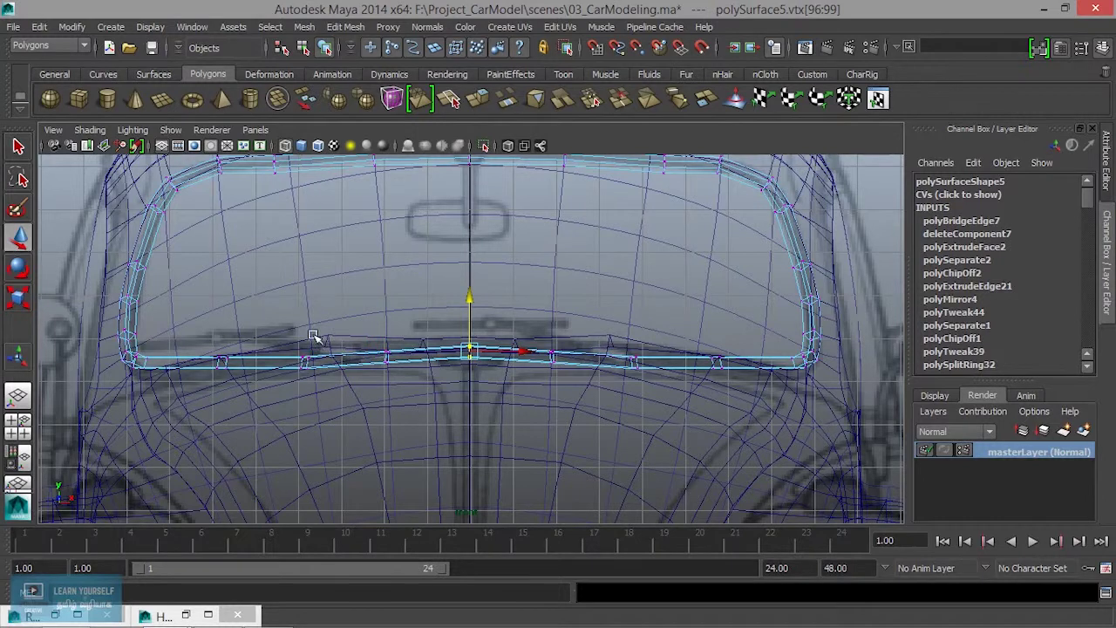
# Raise matching left and right vertex groups outward along the bottom edge to form an arch.
pyautogui.moveTo(551, 422); pyautogui.dragTo(468, 437)
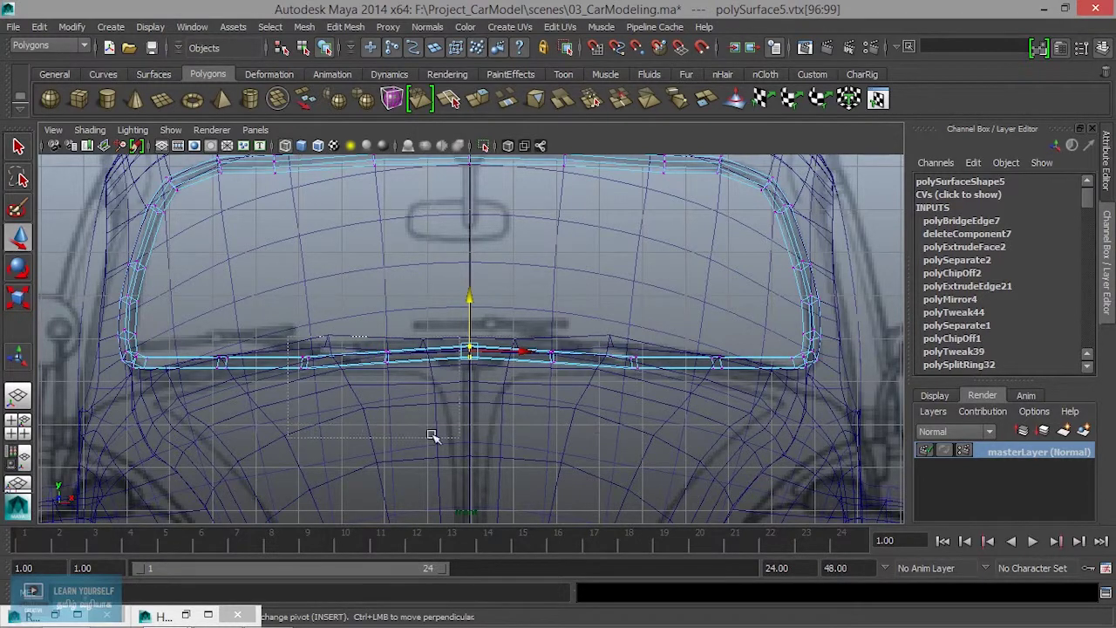
pyautogui.moveTo(364, 433); pyautogui.dragTo(366, 431)
pyautogui.keyDown('shift'); pyautogui.moveTo(660, 409); pyautogui.dragTo(602, 340); pyautogui.keyUp('shift')
pyautogui.moveTo(468, 305); pyautogui.dragTo(469, 306)
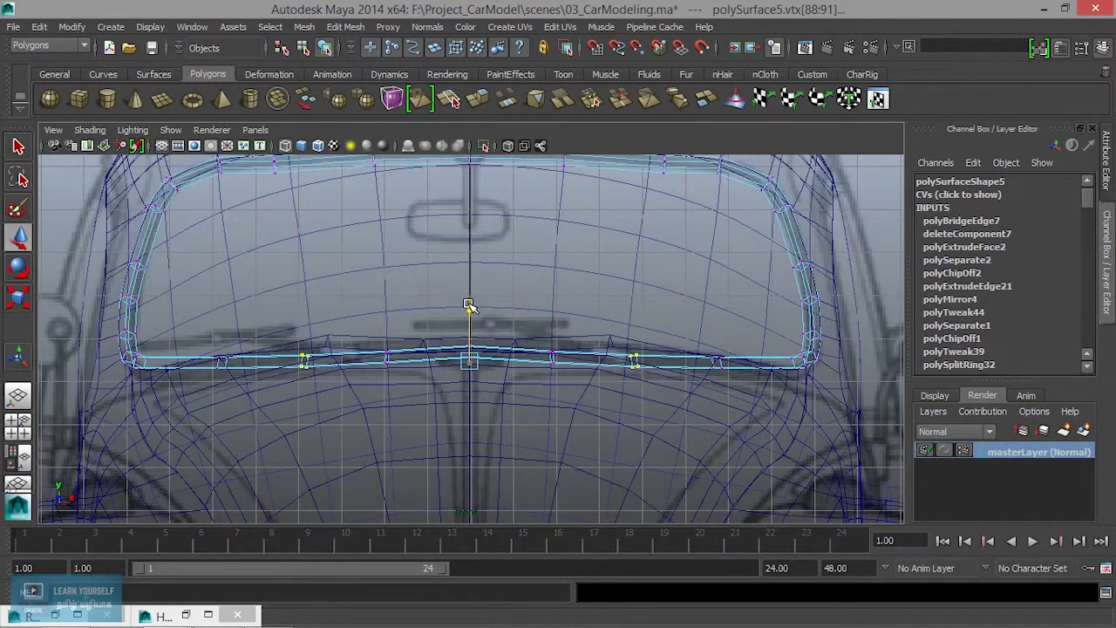
pyautogui.moveTo(394, 334); pyautogui.dragTo(591, 424)
pyautogui.moveTo(469, 303); pyautogui.dragTo(473, 294)
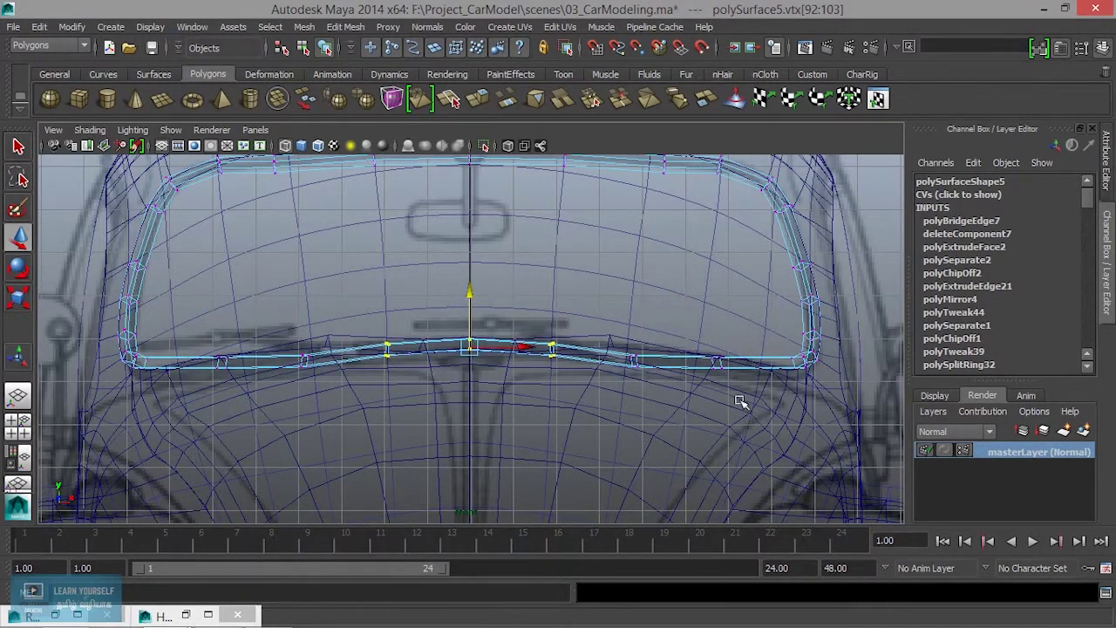
pyautogui.moveTo(611, 333); pyautogui.dragTo(649, 374)
pyautogui.keyDown('shift'); pyautogui.moveTo(276, 347); pyautogui.dragTo(360, 386); pyautogui.keyUp('shift')
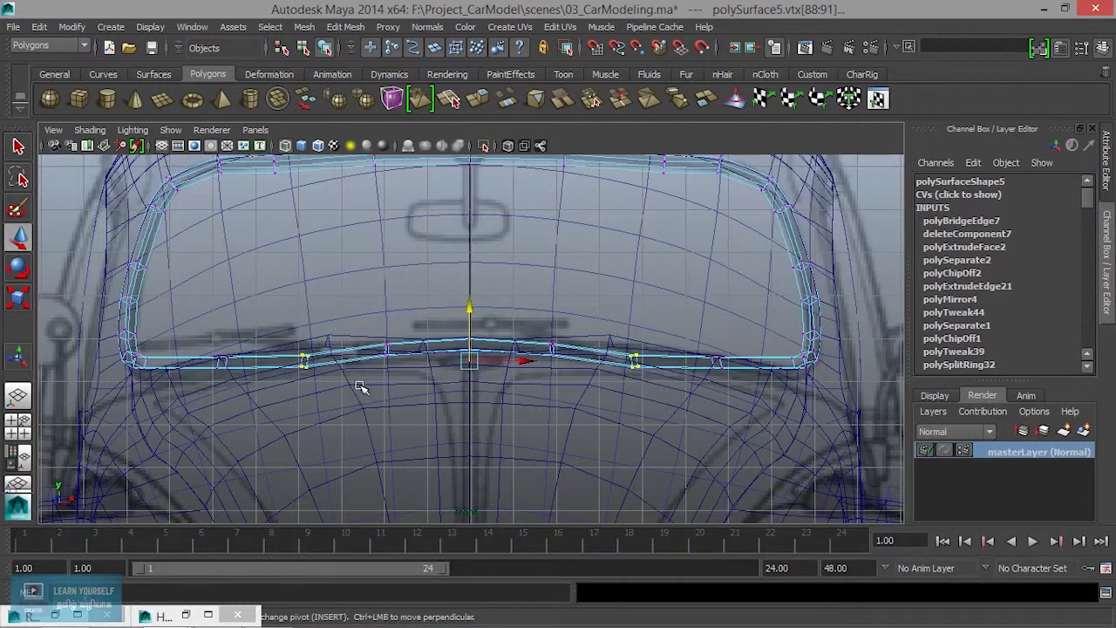
pyautogui.moveTo(469, 310); pyautogui.dragTo(468, 305)
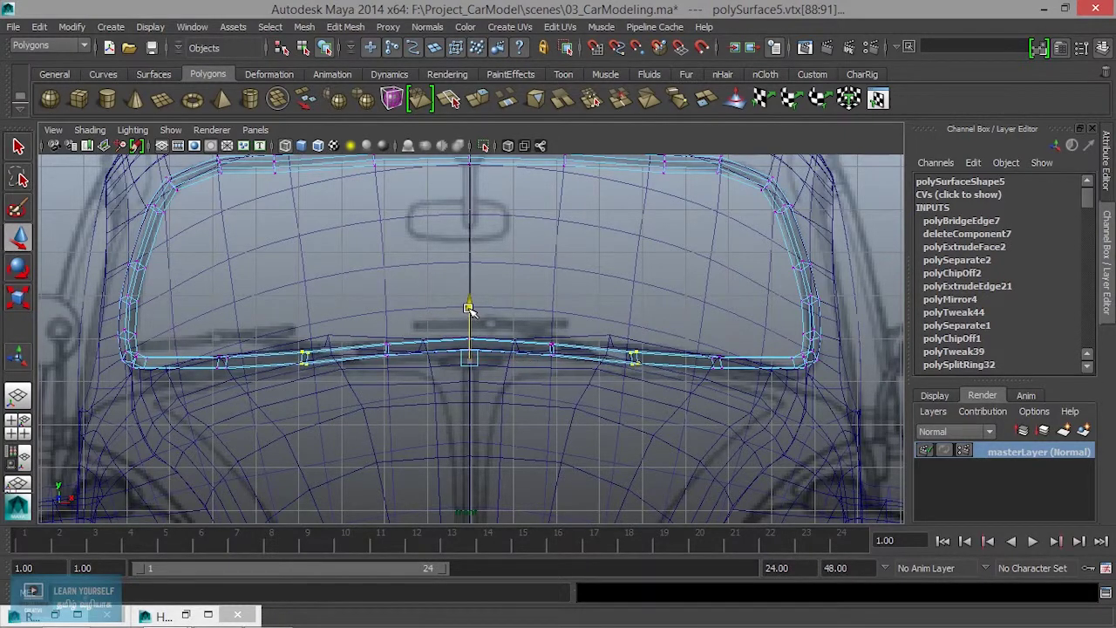
pyautogui.moveTo(710, 342); pyautogui.dragTo(738, 416)
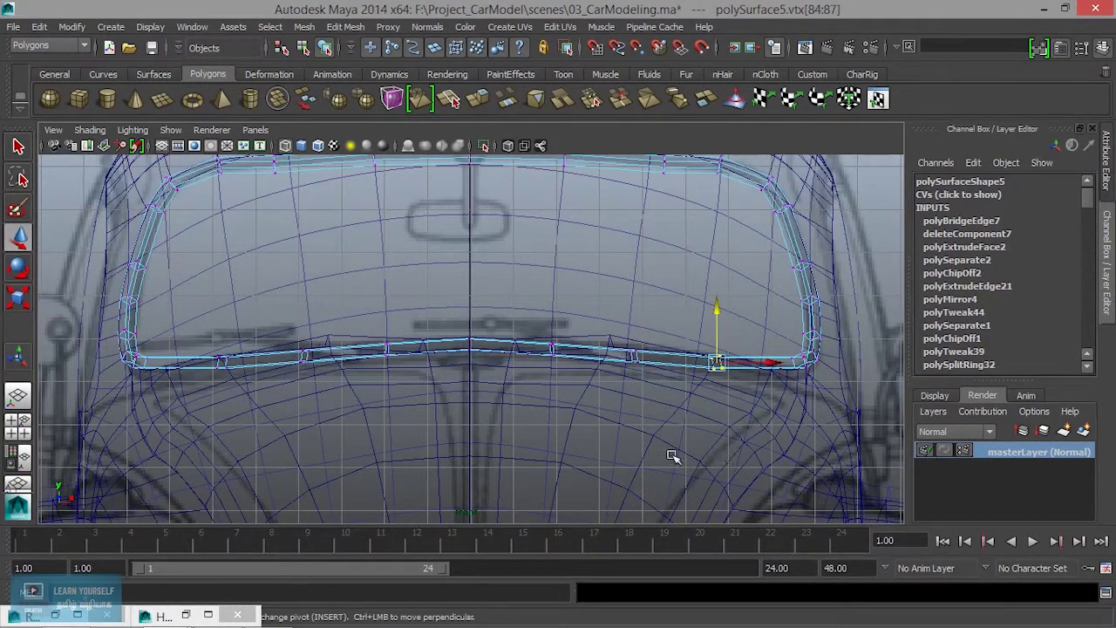
pyautogui.keyDown('shift'); pyautogui.moveTo(203, 340); pyautogui.dragTo(244, 398); pyautogui.keyUp('shift')
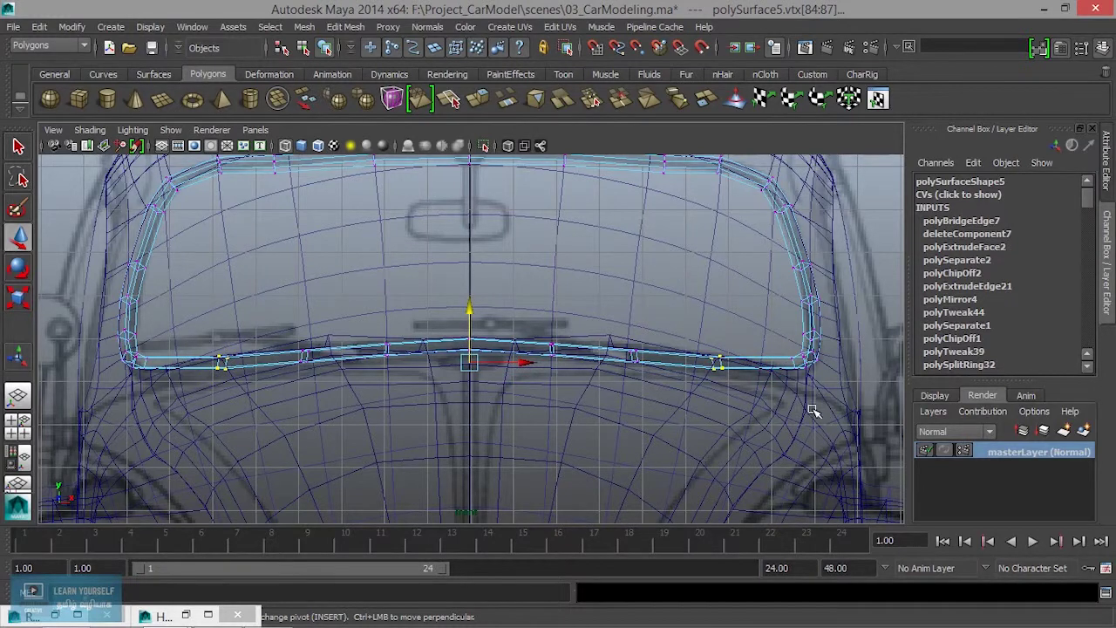
pyautogui.moveTo(469, 310); pyautogui.dragTo(469, 310)
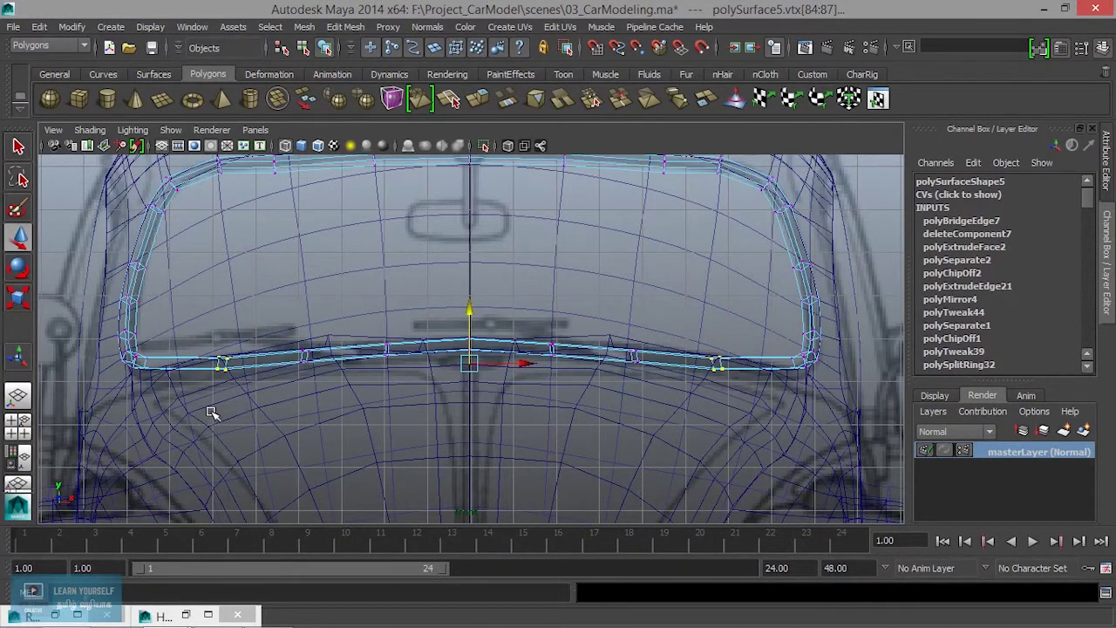
# Select the frame's lower-right corner vertices and lower them slightly.
pyautogui.keyDown('alt'); pyautogui.moveTo(213, 413); pyautogui.dragTo(797, 465, button='right'); pyautogui.keyUp('alt')
pyautogui.moveTo(796, 466)
pyautogui.keyDown('alt'); pyautogui.mouseDown()
pyautogui.moveTo(565, 440)
pyautogui.moveTo(573, 462)
pyautogui.mouseUp(); pyautogui.keyUp('alt')
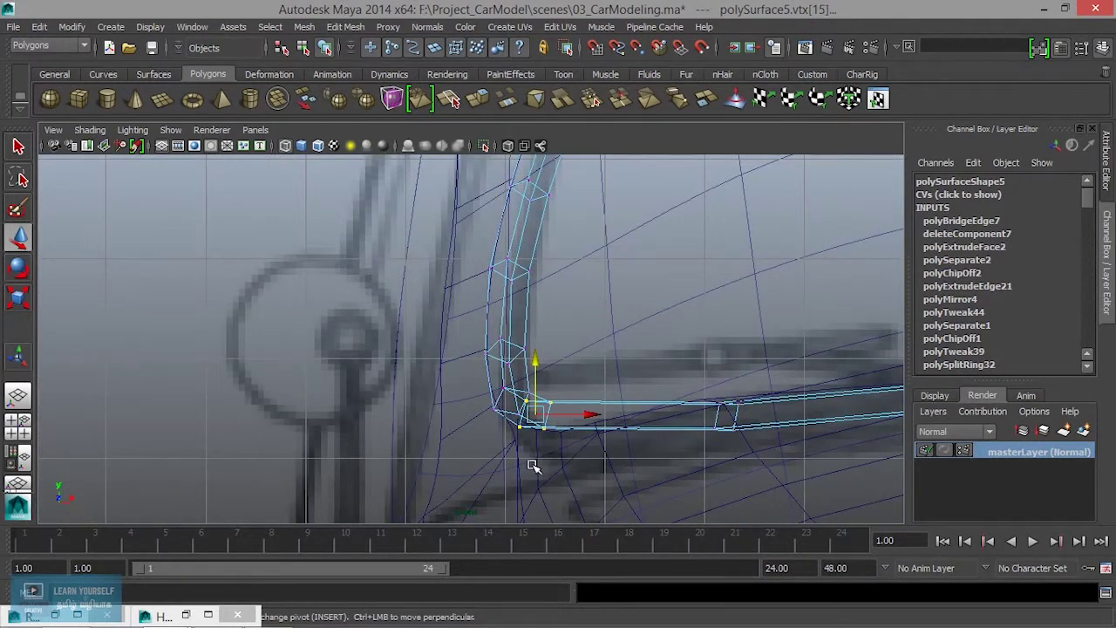
pyautogui.keyDown('alt'); pyautogui.moveTo(704, 468); pyautogui.dragTo(592, 401, button='middle'); pyautogui.keyUp('alt')
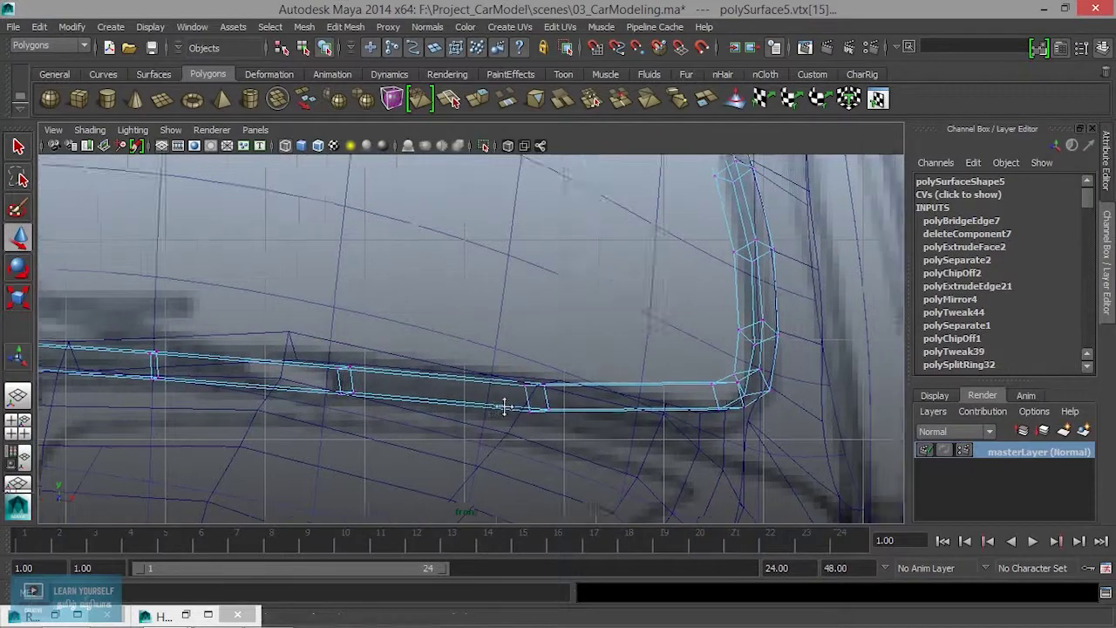
pyautogui.moveTo(597, 413); pyautogui.dragTo(608, 438)
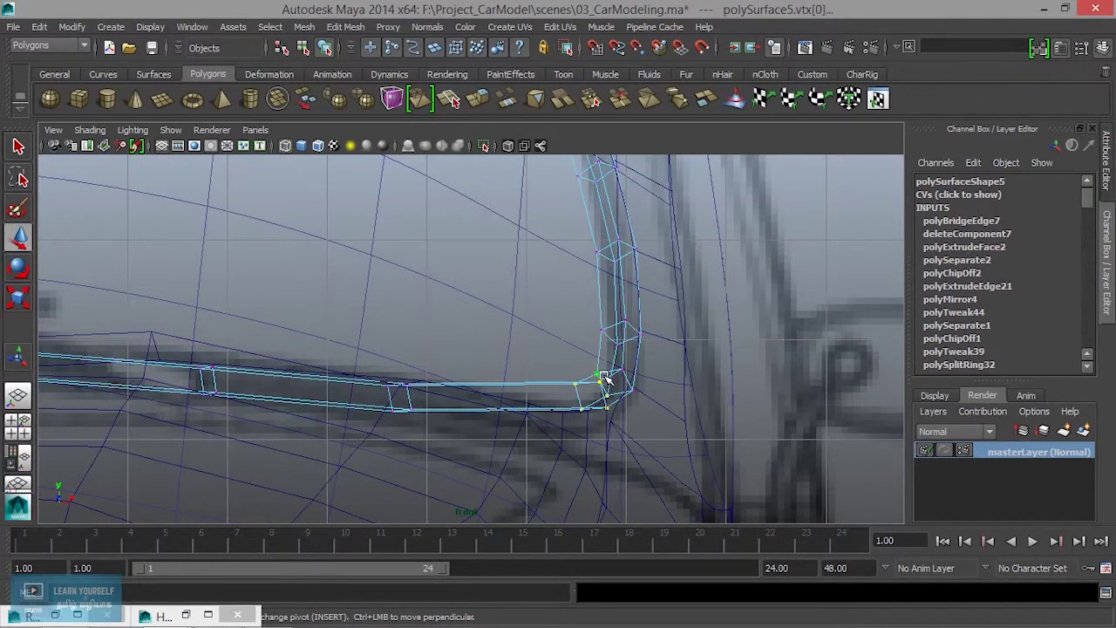
pyautogui.moveTo(629, 415)
pyautogui.keyDown('alt'); pyautogui.mouseDown()
pyautogui.moveTo(730, 456)
pyautogui.moveTo(551, 403)
pyautogui.mouseUp(); pyautogui.keyUp('alt')
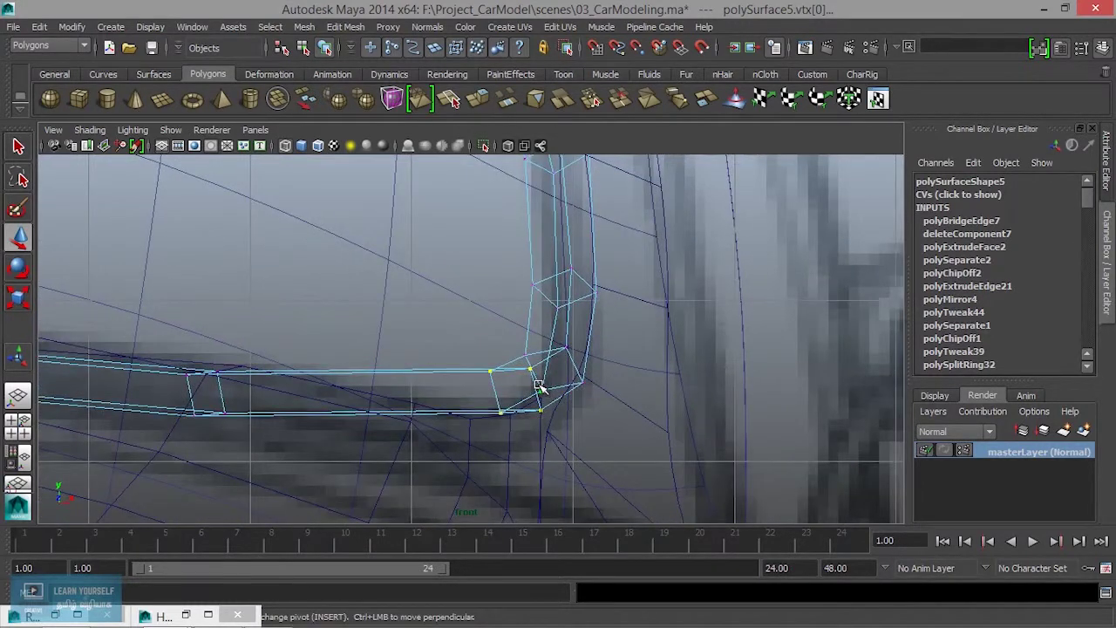
pyautogui.scroll(-5, 556, 422)
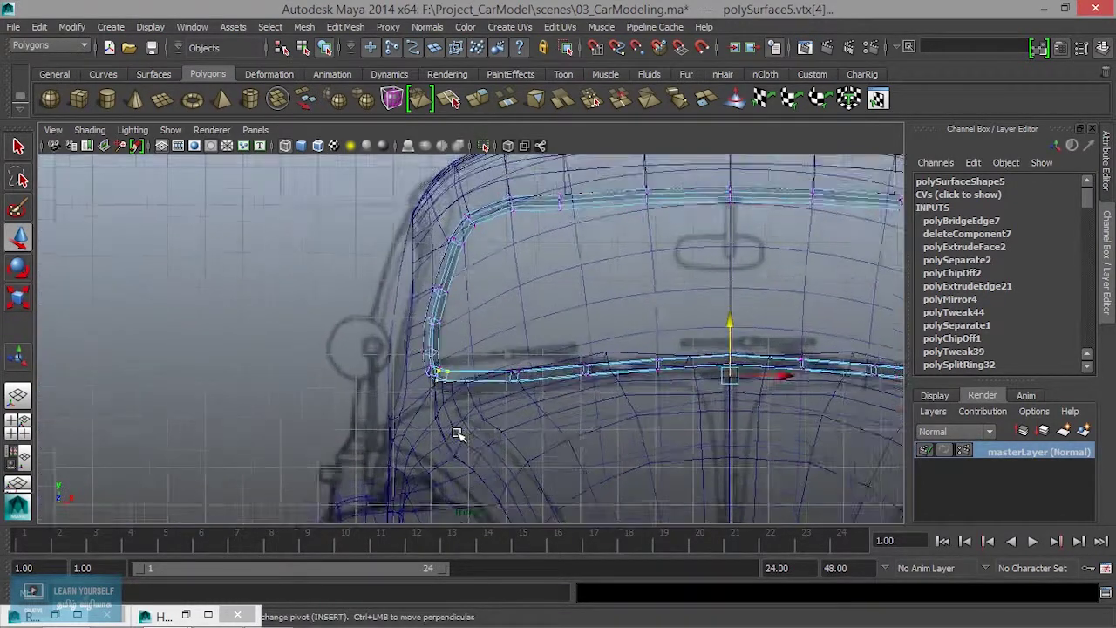
pyautogui.keyDown('alt'); pyautogui.moveTo(529, 446); pyautogui.dragTo(466, 451, button='middle'); pyautogui.keyUp('alt')
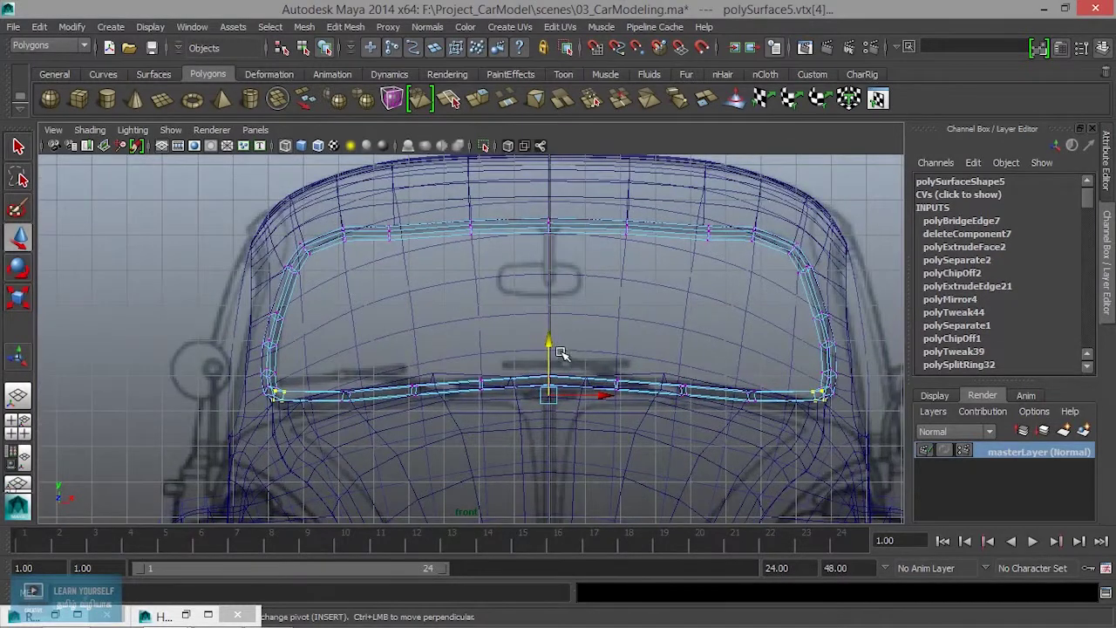
pyautogui.moveTo(550, 351); pyautogui.dragTo(551, 356)
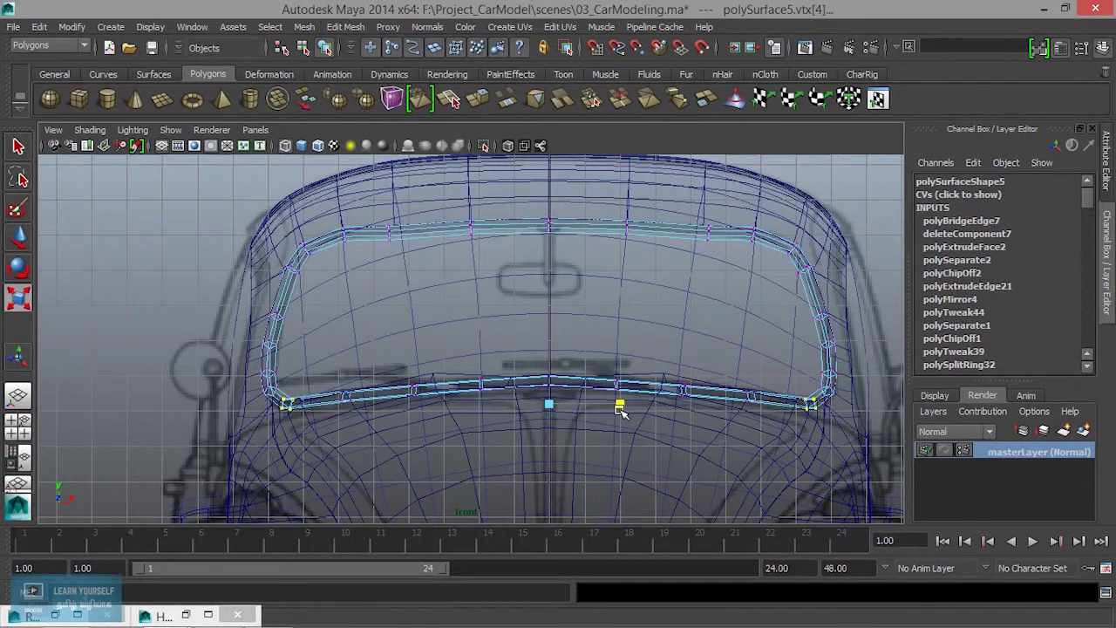
# In the perspective view, select polySurface5 in object mode and turn off its smooth preview.
pyautogui.press('space')
pyautogui.press('space')
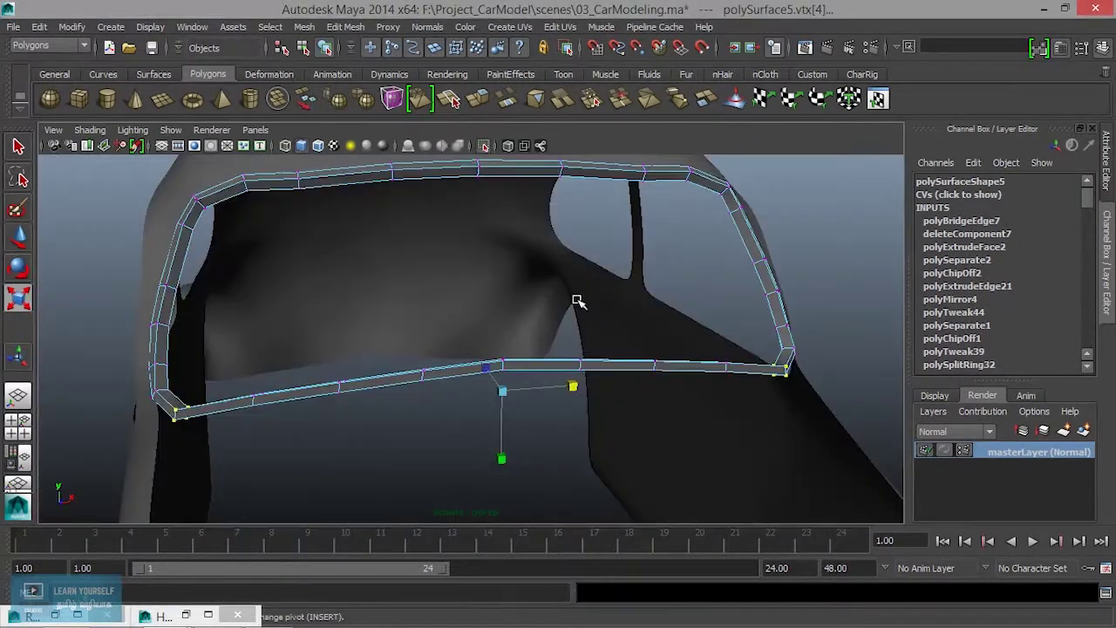
pyautogui.moveTo(524, 402)
pyautogui.keyDown('alt'); pyautogui.mouseDown()
pyautogui.moveTo(672, 381)
pyautogui.moveTo(672, 399)
pyautogui.moveTo(137, 260)
pyautogui.moveTo(219, 339)
pyautogui.moveTo(351, 374)
pyautogui.moveTo(369, 354)
pyautogui.moveTo(358, 426)
pyautogui.moveTo(563, 371)
pyautogui.mouseUp(); pyautogui.keyUp('alt')
pyautogui.press('F8')
pyautogui.click(137, 260)
pyautogui.keyDown('alt'); pyautogui.moveTo(563, 372); pyautogui.dragTo(526, 366, button='right'); pyautogui.keyUp('alt')
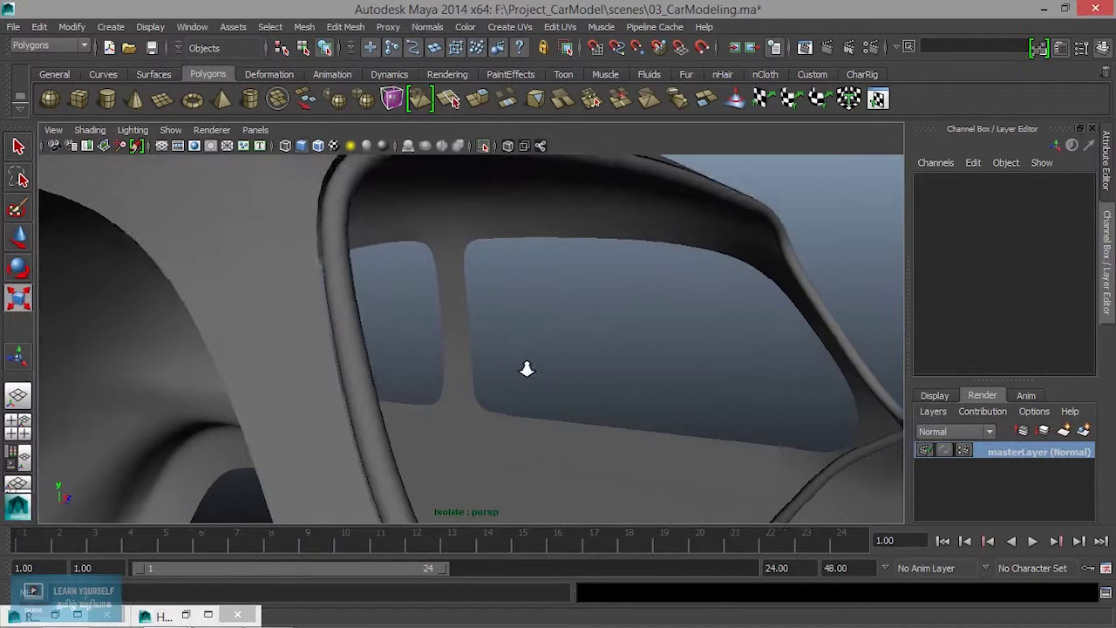
pyautogui.keyDown('alt'); pyautogui.moveTo(526, 366); pyautogui.dragTo(356, 357); pyautogui.keyUp('alt')
pyautogui.click(373, 403)
pyautogui.moveTo(373, 402)
pyautogui.keyDown('alt'); pyautogui.mouseDown()
pyautogui.moveTo(399, 416)
pyautogui.moveTo(497, 336)
pyautogui.moveTo(450, 384)
pyautogui.moveTo(394, 311)
pyautogui.moveTo(454, 155)
pyautogui.mouseUp(); pyautogui.keyUp('alt')
pyautogui.press('1')
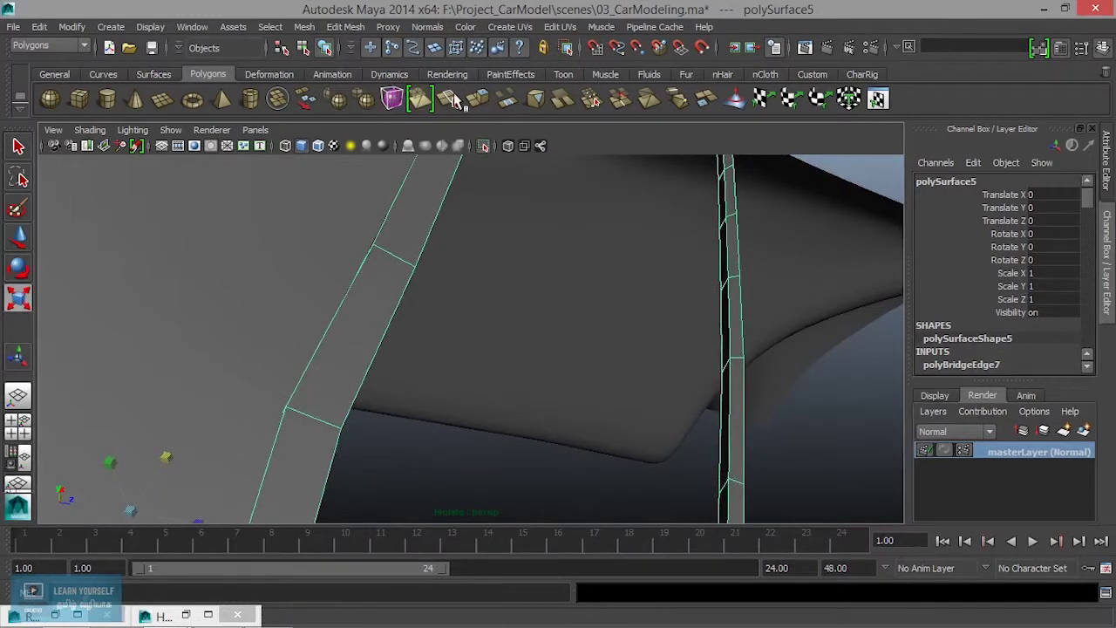
pyautogui.click(345, 27)
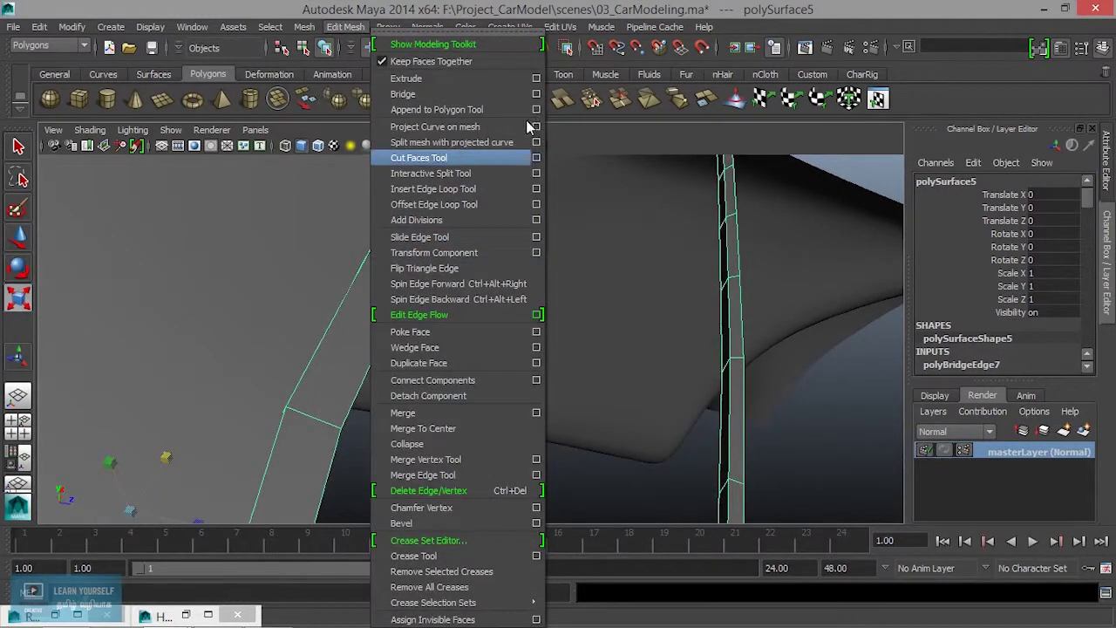
# Activate the Edit Mesh Insert Edge Loop Tool and place a trial loop across the window-frame strip.
pyautogui.click(863, 77)
pyautogui.click(863, 76)
pyautogui.click(812, 74)
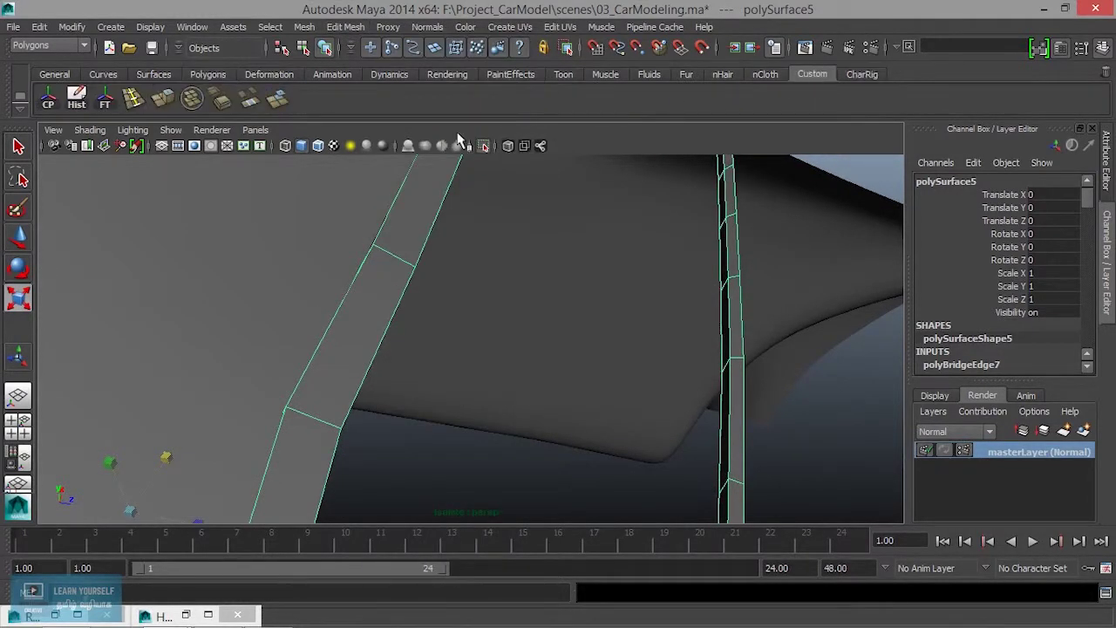
pyautogui.click(353, 27)
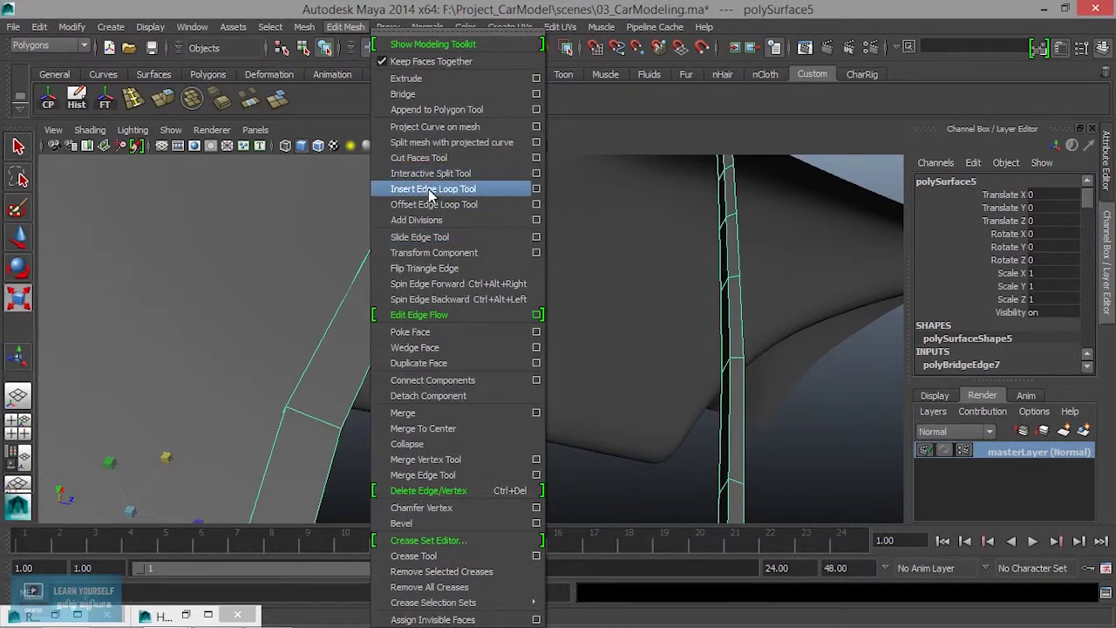
pyautogui.click(340, 113)
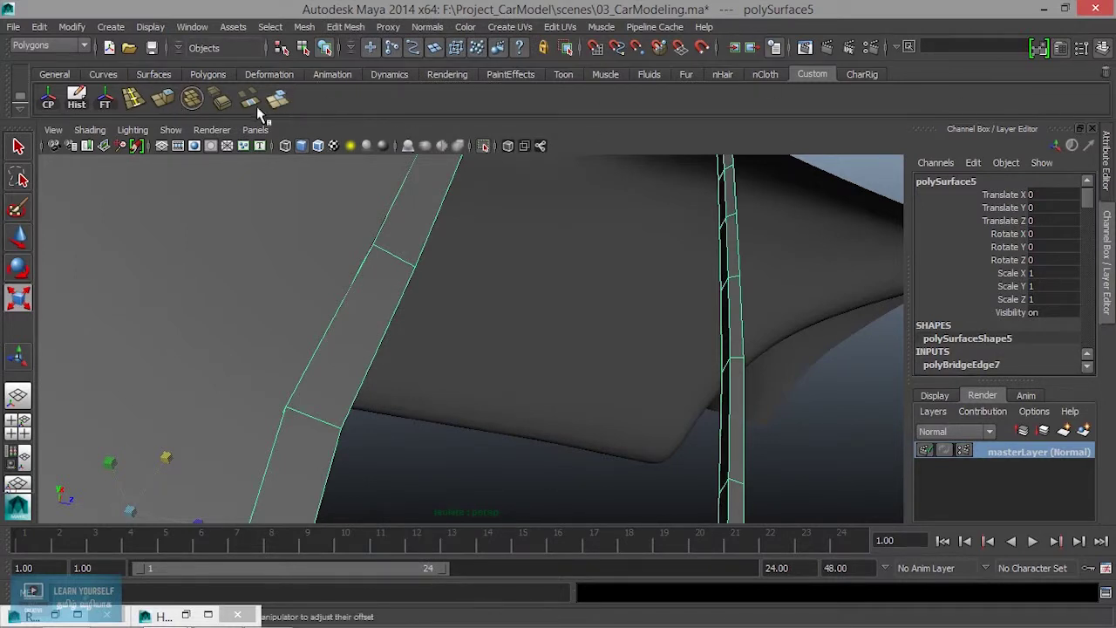
pyautogui.click(135, 100)
pyautogui.moveTo(224, 250)
pyautogui.keyDown('alt'); pyautogui.mouseDown()
pyautogui.moveTo(424, 233)
pyautogui.moveTo(411, 211)
pyautogui.moveTo(265, 215)
pyautogui.moveTo(274, 289)
pyautogui.moveTo(378, 343)
pyautogui.mouseUp(); pyautogui.keyUp('alt')
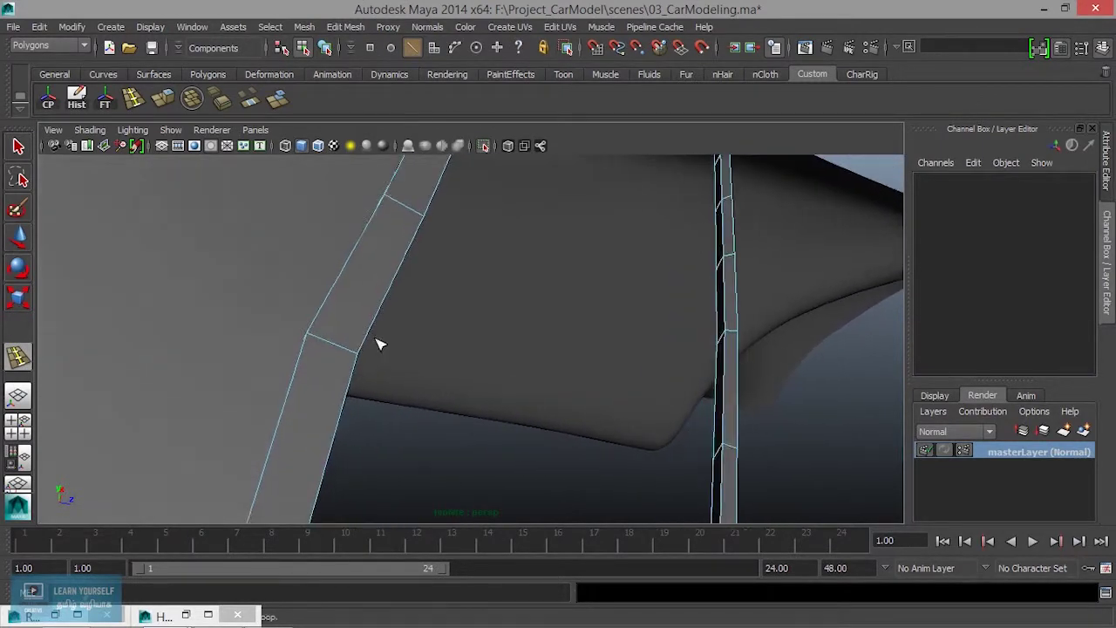
pyautogui.click(322, 344)
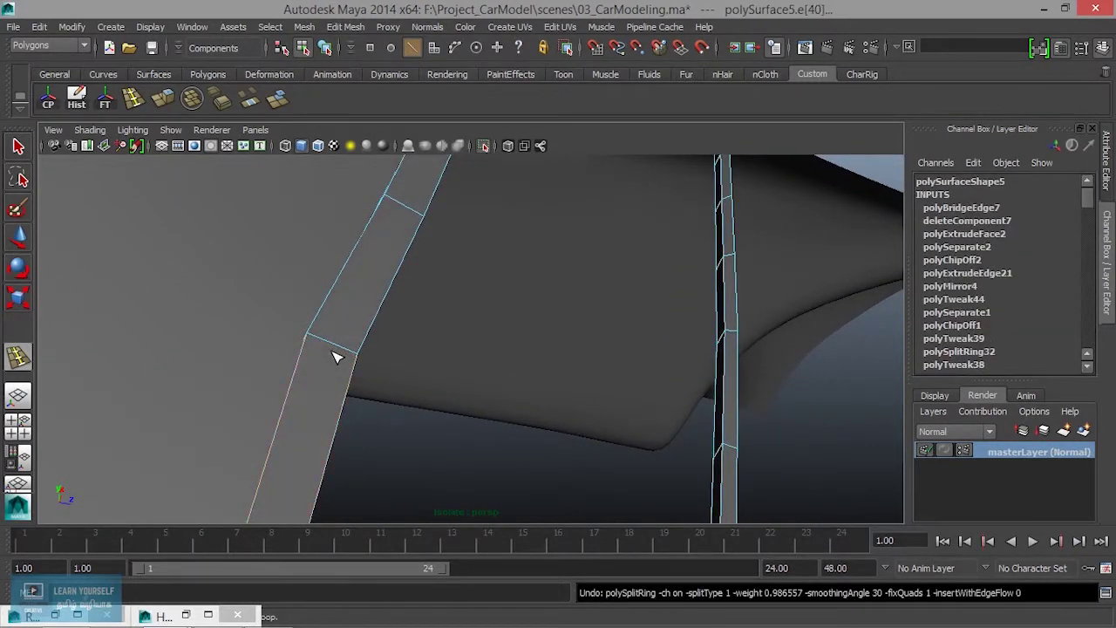
# Insert two lengthwise edge loops along the window-frame strip, undoing one stray edge pick.
pyautogui.keyDown('alt'); pyautogui.moveTo(336, 354); pyautogui.dragTo(368, 367, button='right'); pyautogui.keyUp('alt')
pyautogui.keyDown('alt'); pyautogui.moveTo(369, 368); pyautogui.dragTo(447, 378, button='middle'); pyautogui.keyUp('alt')
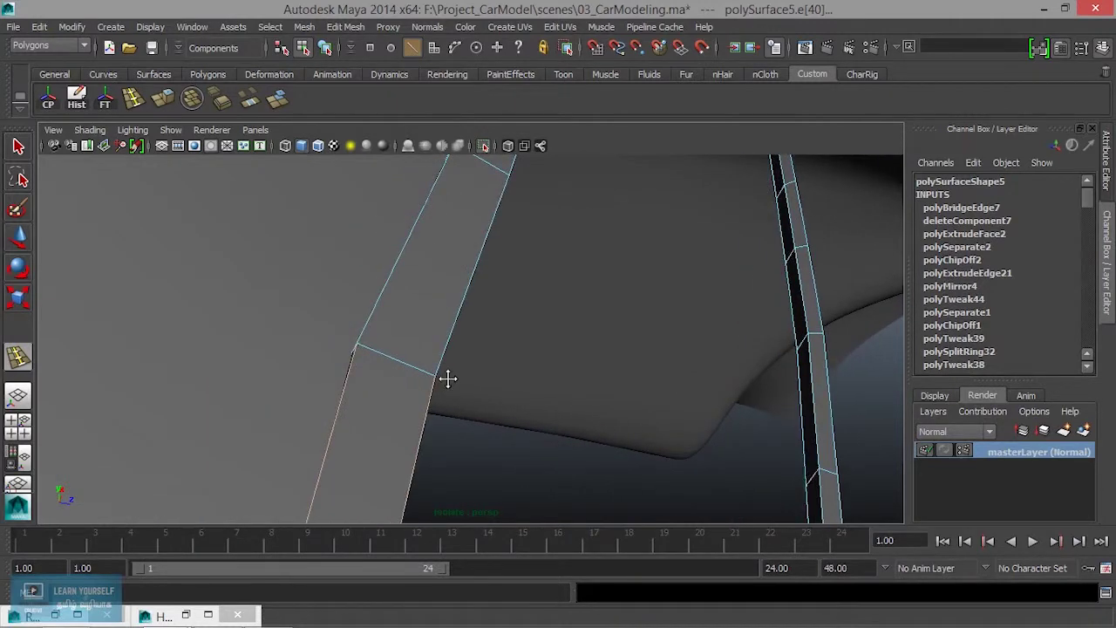
pyautogui.click(373, 355)
pyautogui.moveTo(373, 356)
pyautogui.keyDown('alt'); pyautogui.mouseDown()
pyautogui.moveTo(553, 368)
pyautogui.moveTo(456, 319)
pyautogui.moveTo(518, 314)
pyautogui.moveTo(519, 293)
pyautogui.moveTo(553, 341)
pyautogui.moveTo(513, 339)
pyautogui.mouseUp(); pyautogui.keyUp('alt')
pyautogui.keyDown('alt'); pyautogui.moveTo(560, 360); pyautogui.dragTo(574, 372, button='right'); pyautogui.keyUp('alt')
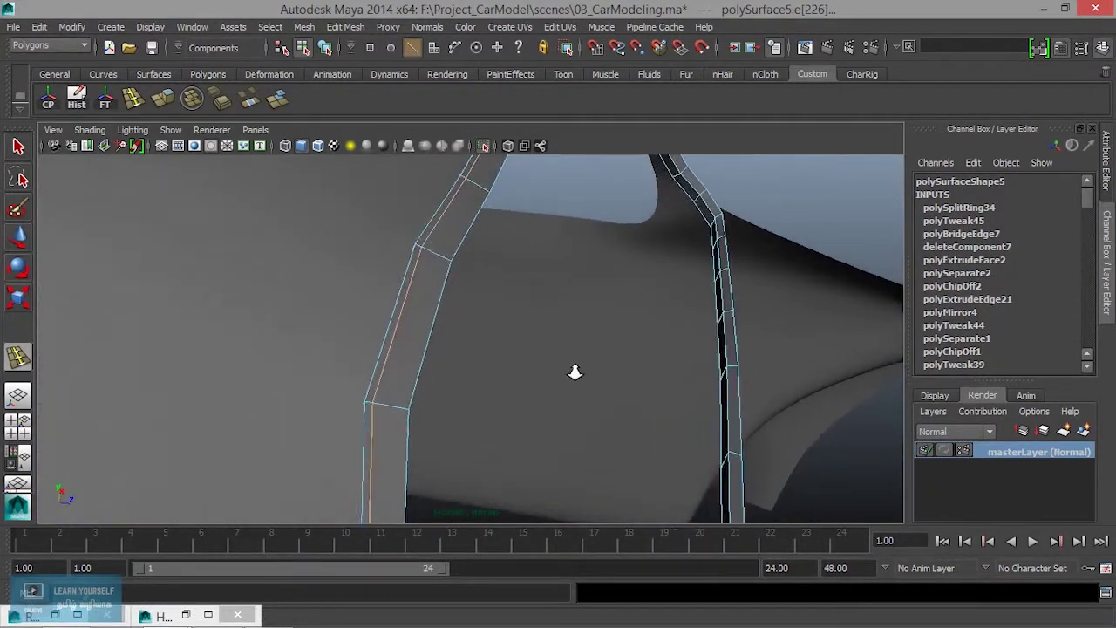
pyautogui.click(445, 262)
pyautogui.hotkey('ctrl', 'z')
pyautogui.moveTo(424, 392)
pyautogui.keyDown('alt'); pyautogui.mouseDown()
pyautogui.moveTo(411, 394)
pyautogui.moveTo(431, 346)
pyautogui.moveTo(365, 346)
pyautogui.mouseUp(); pyautogui.keyUp('alt')
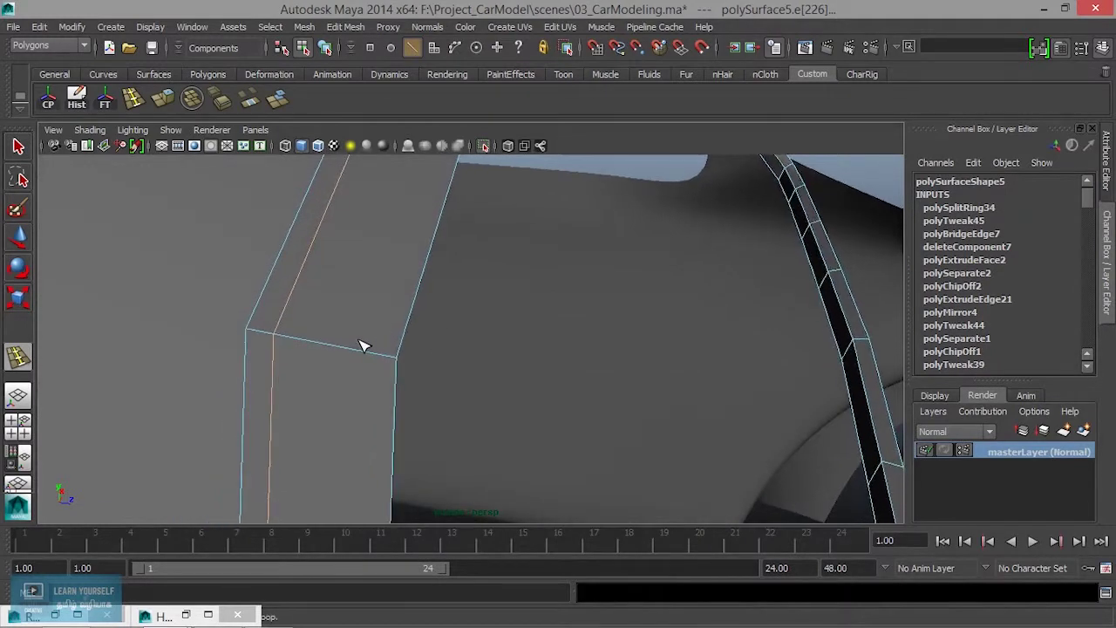
pyautogui.click(369, 356)
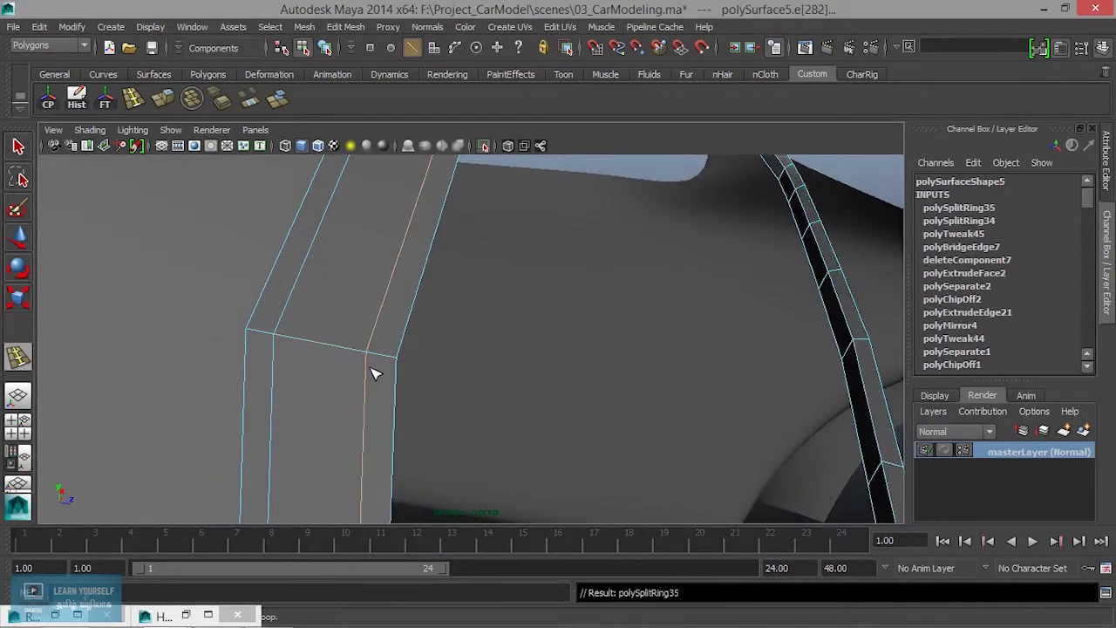
pyautogui.keyDown('alt'); pyautogui.moveTo(371, 369); pyautogui.dragTo(376, 373); pyautogui.keyUp('alt')
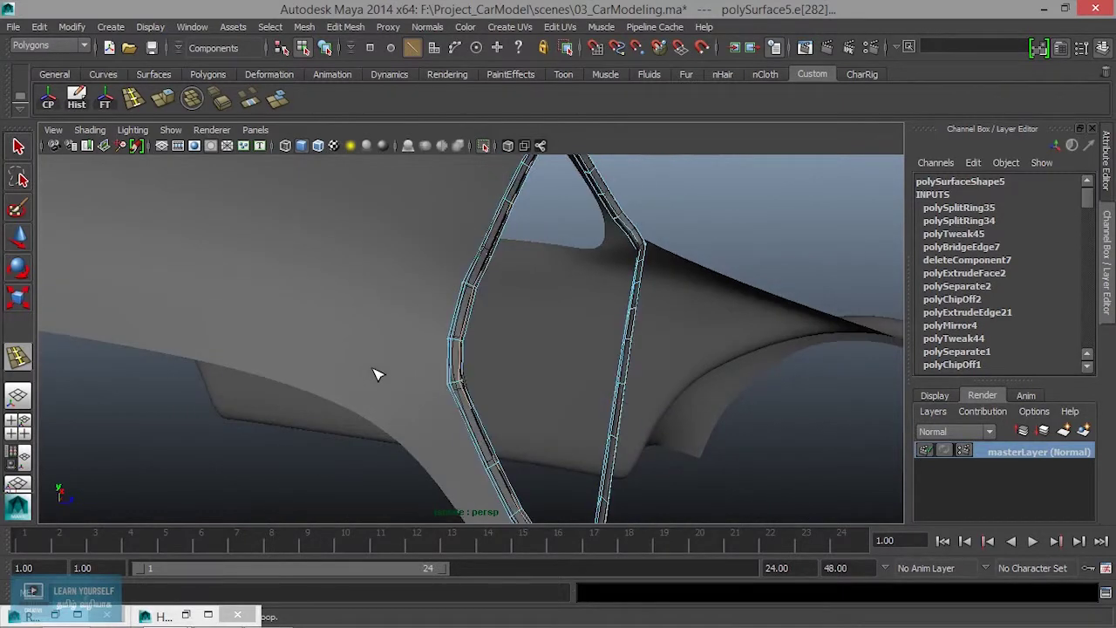
pyautogui.moveTo(461, 236); pyautogui.dragTo(523, 219, button='right')
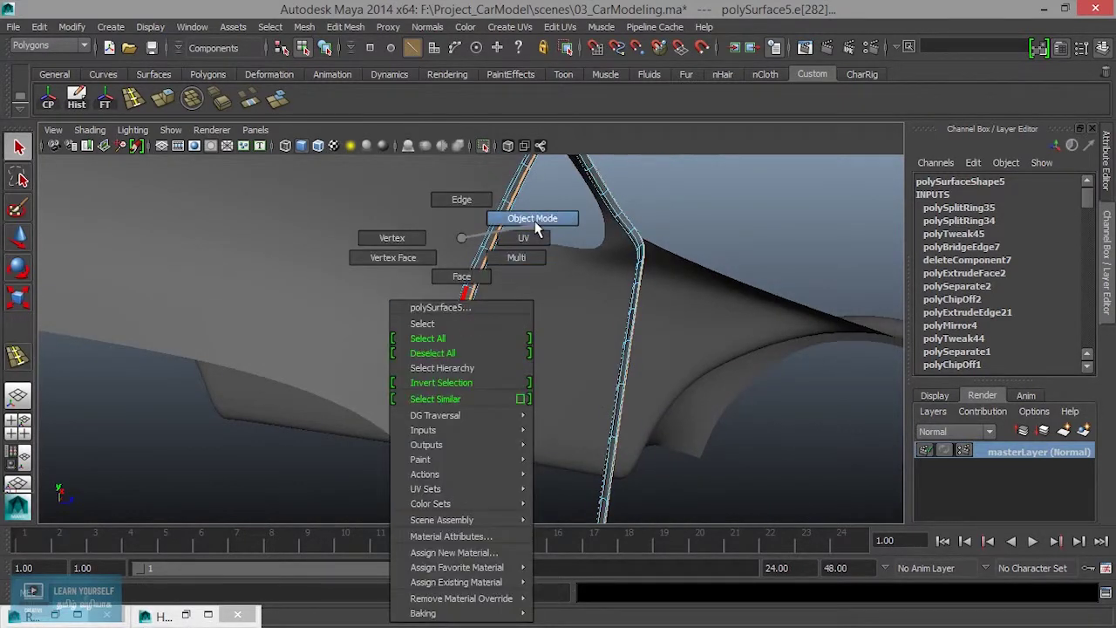
# Select the roof body in object mode and orbit around the roof and pillar.
pyautogui.moveTo(563, 218)
pyautogui.keyDown('alt'); pyautogui.mouseDown()
pyautogui.moveTo(528, 274)
pyautogui.moveTo(473, 295)
pyautogui.moveTo(535, 319)
pyautogui.moveTo(444, 271)
pyautogui.moveTo(560, 252)
pyautogui.moveTo(512, 329)
pyautogui.moveTo(578, 340)
pyautogui.moveTo(754, 246)
pyautogui.mouseUp(); pyautogui.keyUp('alt')
pyautogui.click(570, 261)
pyautogui.click(754, 246)
pyautogui.moveTo(708, 286)
pyautogui.keyDown('alt'); pyautogui.mouseDown()
pyautogui.moveTo(620, 316)
pyautogui.moveTo(715, 308)
pyautogui.moveTo(791, 282)
pyautogui.moveTo(553, 349)
pyautogui.moveTo(568, 430)
pyautogui.mouseUp(); pyautogui.keyUp('alt')
pyautogui.click(480, 391)
pyautogui.moveTo(480, 392)
pyautogui.keyDown('alt'); pyautogui.mouseDown()
pyautogui.moveTo(489, 407)
pyautogui.moveTo(480, 357)
pyautogui.moveTo(493, 372)
pyautogui.moveTo(436, 379)
pyautogui.moveTo(424, 366)
pyautogui.moveTo(515, 337)
pyautogui.moveTo(418, 418)
pyautogui.moveTo(275, 432)
pyautogui.mouseUp(); pyautogui.keyUp('alt')
pyautogui.moveTo(279, 370)
pyautogui.keyDown('alt'); pyautogui.mouseDown()
pyautogui.moveTo(326, 351)
pyautogui.moveTo(423, 344)
pyautogui.mouseUp(); pyautogui.keyUp('alt')
pyautogui.scroll(-3, 423, 344)
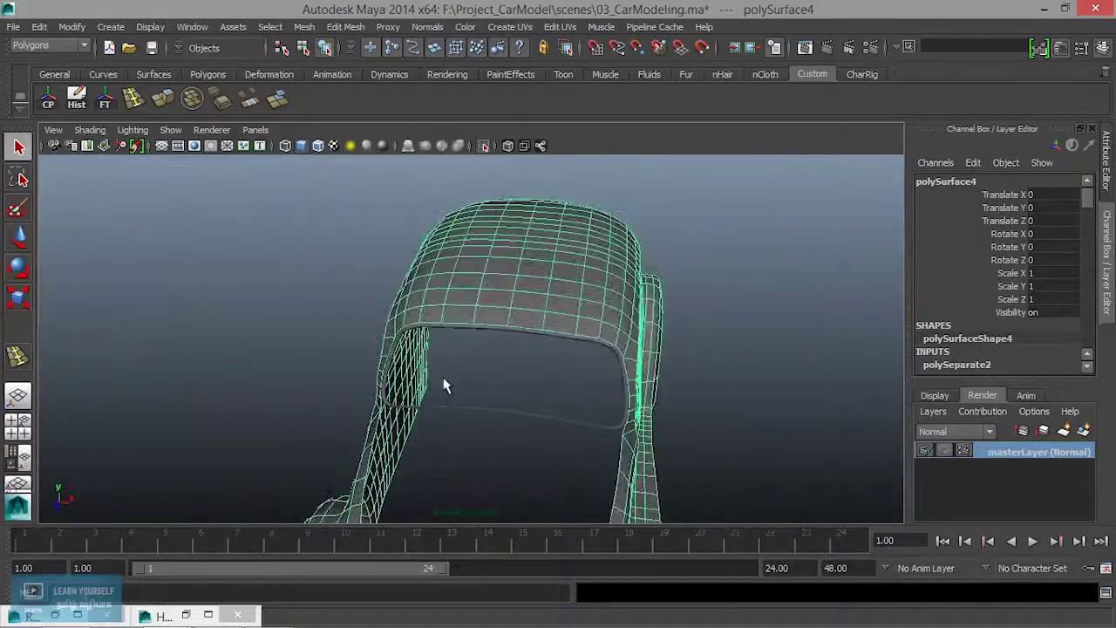
# Turn off X-Ray shading, then select the roof piece and switch it to smooth preview (3).
pyautogui.keyDown('alt'); pyautogui.moveTo(442, 381); pyautogui.dragTo(536, 398); pyautogui.keyUp('alt')
pyautogui.moveTo(729, 406)
pyautogui.keyDown('alt'); pyautogui.mouseDown()
pyautogui.moveTo(718, 416)
pyautogui.moveTo(538, 321)
pyautogui.mouseUp(); pyautogui.keyUp('alt')
pyautogui.click(486, 148)
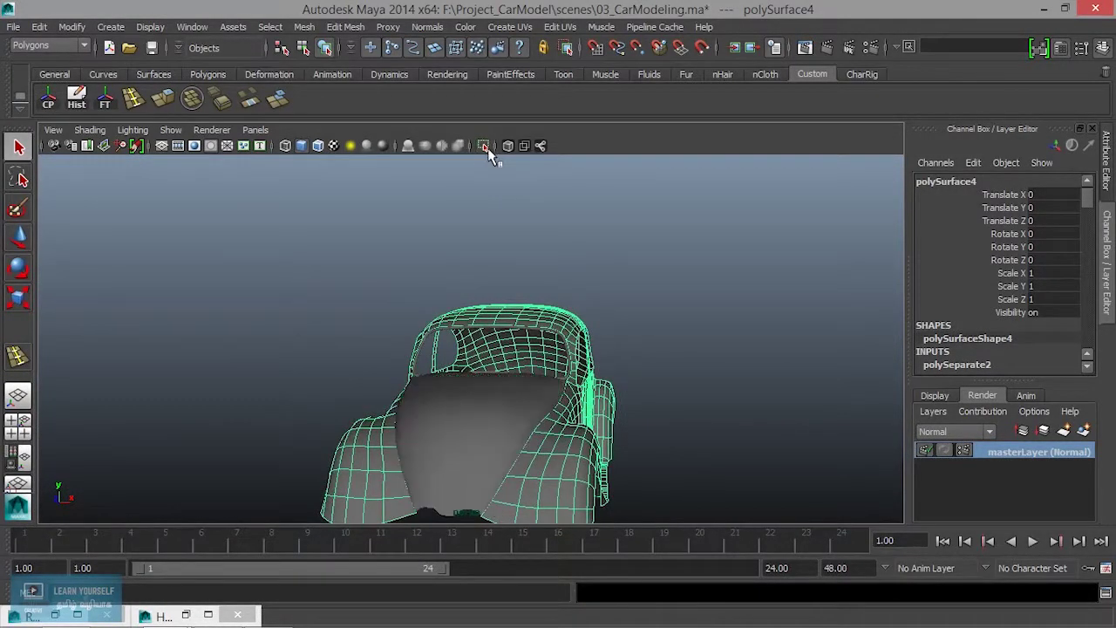
pyautogui.click(643, 340)
pyautogui.scroll(2, 643, 340)
pyautogui.scroll(2, 621, 362)
pyautogui.scroll(2, 505, 270)
pyautogui.keyDown('alt'); pyautogui.moveTo(505, 272); pyautogui.dragTo(653, 349); pyautogui.keyUp('alt')
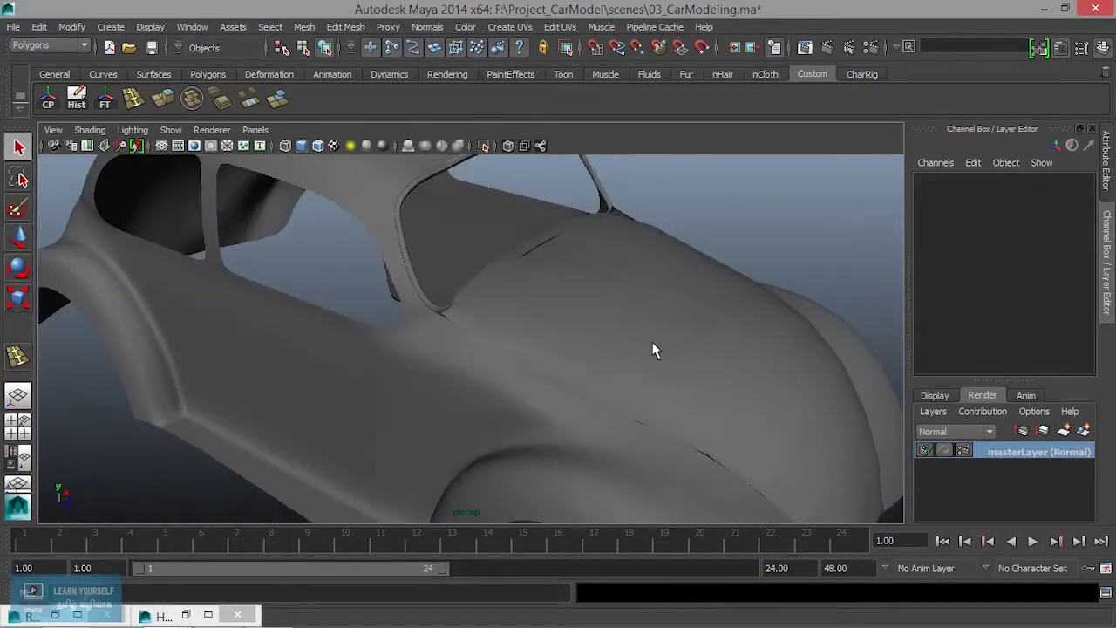
pyautogui.click(653, 347)
pyautogui.press('3')
# Select the car body and inspect it from rear and top-down angles.
pyautogui.click(732, 206)
pyautogui.moveTo(732, 206)
pyautogui.keyDown('alt'); pyautogui.mouseDown()
pyautogui.moveTo(632, 317)
pyautogui.moveTo(515, 317)
pyautogui.moveTo(451, 302)
pyautogui.moveTo(599, 348)
pyautogui.moveTo(509, 438)
pyautogui.moveTo(413, 384)
pyautogui.moveTo(314, 366)
pyautogui.moveTo(209, 376)
pyautogui.mouseUp(); pyautogui.keyUp('alt')
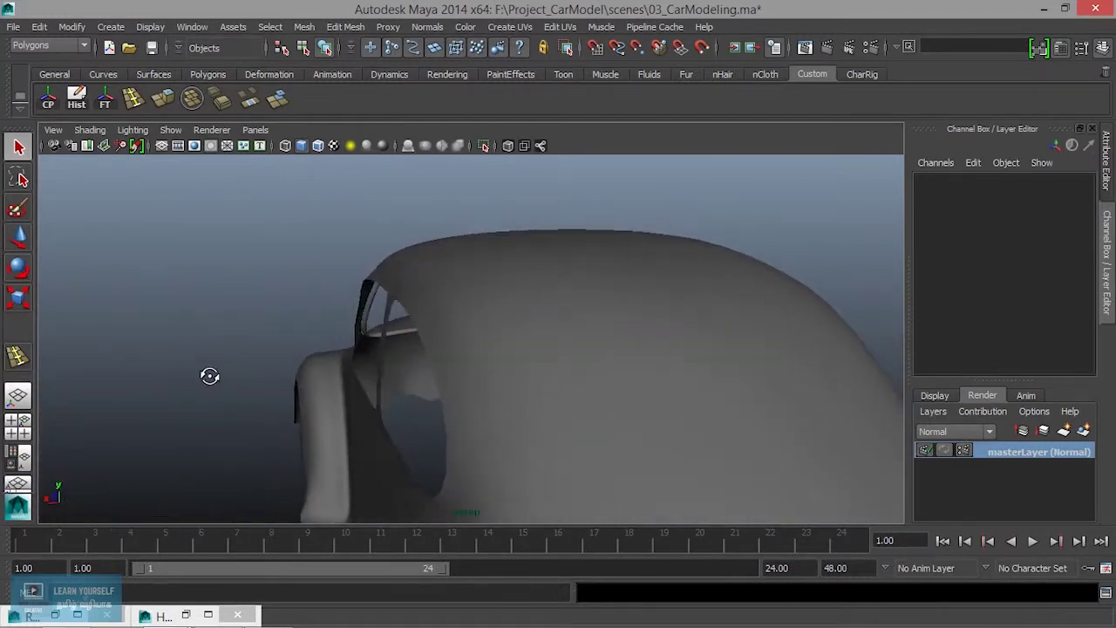
pyautogui.click(558, 398)
pyautogui.moveTo(590, 428)
pyautogui.keyDown('alt'); pyautogui.mouseDown()
pyautogui.moveTo(496, 428)
pyautogui.moveTo(570, 439)
pyautogui.mouseUp(); pyautogui.keyUp('alt')
pyautogui.keyDown('alt'); pyautogui.moveTo(570, 439); pyautogui.dragTo(554, 316, button='middle'); pyautogui.keyUp('alt')
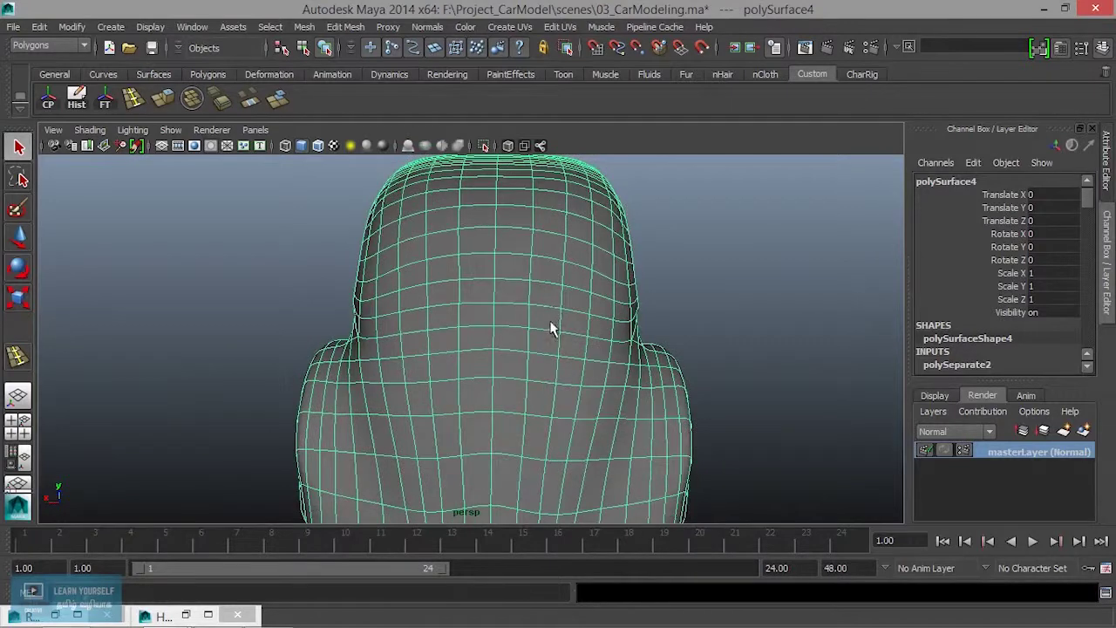
pyautogui.keyDown('alt'); pyautogui.moveTo(551, 353); pyautogui.dragTo(531, 392); pyautogui.keyUp('alt')
pyautogui.moveTo(575, 237); pyautogui.dragTo(576, 297, button='right')
pyautogui.scroll(-5, 569, 340)
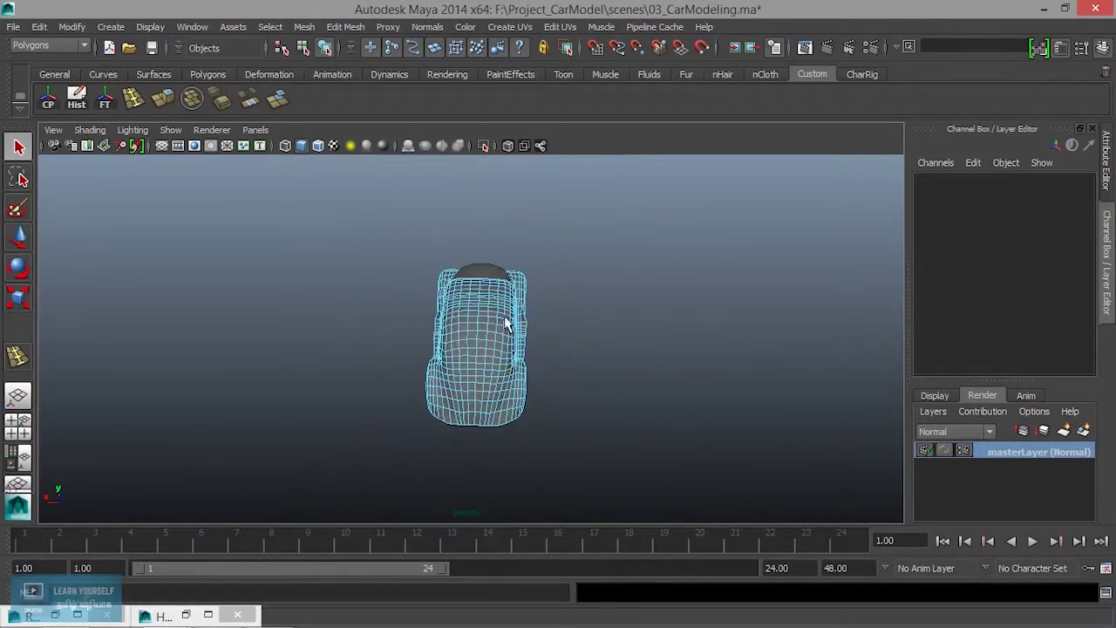
# In the top view, marquee-select the left half of the car body's faces and delete them.
pyautogui.press('space')
pyautogui.press('space')
pyautogui.scroll(-3, 493, 331)
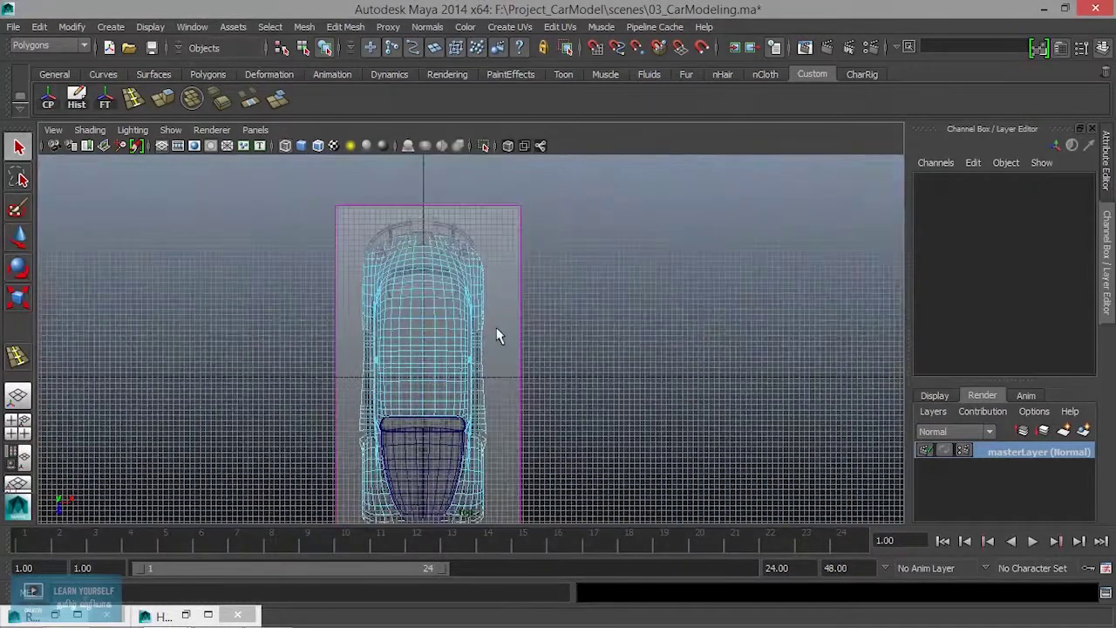
pyautogui.scroll(-2, 502, 320)
pyautogui.scroll(2, 506, 322)
pyautogui.keyDown('alt'); pyautogui.moveTo(578, 314); pyautogui.dragTo(610, 289, button='middle'); pyautogui.keyUp('alt')
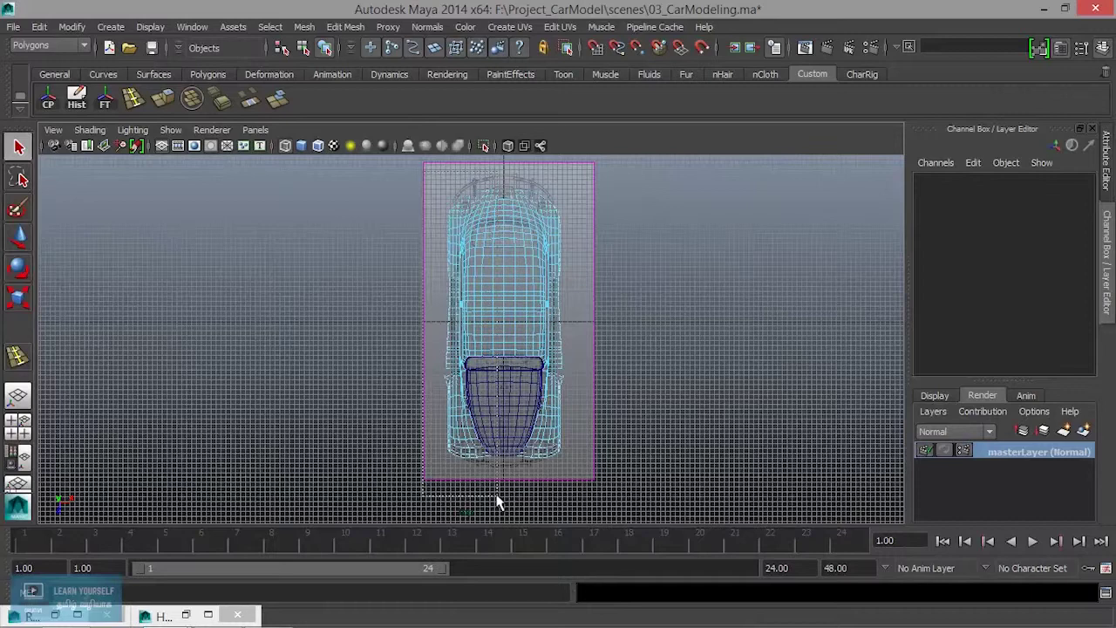
pyautogui.moveTo(497, 501); pyautogui.dragTo(511, 498)
pyautogui.scroll(4, 528, 448)
pyautogui.scroll(2, 578, 444)
pyautogui.scroll(-3, 578, 444)
pyautogui.scroll(-2, 578, 443)
pyautogui.keyDown('alt'); pyautogui.moveTo(578, 443); pyautogui.dragTo(568, 193, button='middle'); pyautogui.keyUp('alt')
pyautogui.press('Delete')
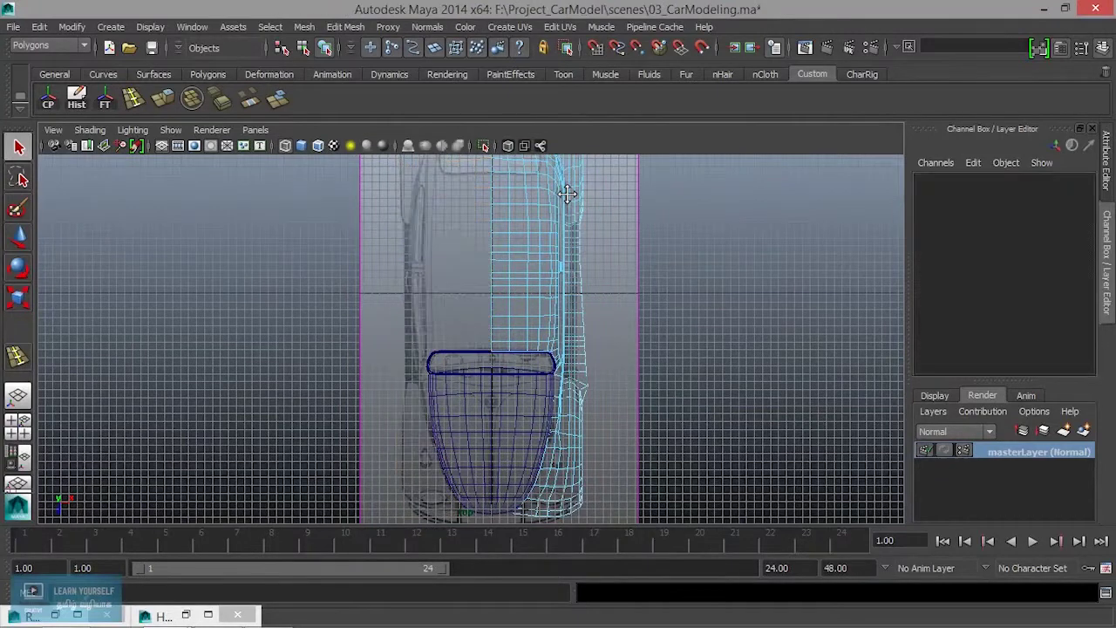
# Back in the single perspective view, select two faces on the rear roof curve.
pyautogui.press('space')
pyautogui.press('space')
pyautogui.keyDown('alt'); pyautogui.moveTo(610, 334); pyautogui.dragTo(561, 329); pyautogui.keyUp('alt')
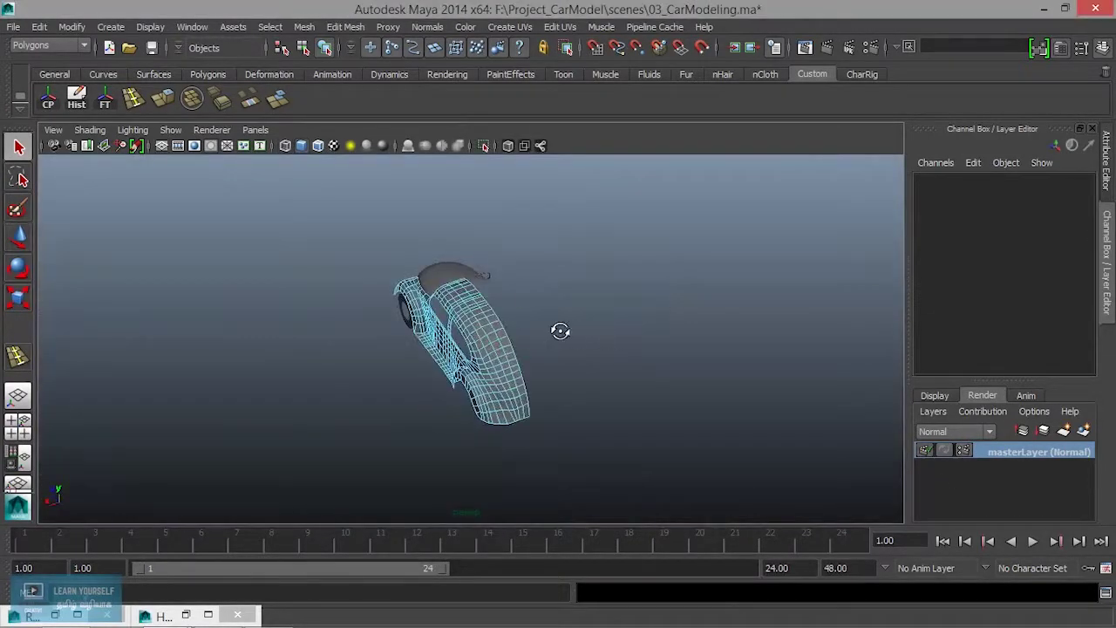
pyautogui.keyDown('alt'); pyautogui.moveTo(560, 328); pyautogui.dragTo(771, 426, button='right'); pyautogui.keyUp('alt')
pyautogui.moveTo(771, 427)
pyautogui.keyDown('alt'); pyautogui.mouseDown()
pyautogui.moveTo(668, 337)
pyautogui.moveTo(717, 324)
pyautogui.mouseUp(); pyautogui.keyUp('alt')
pyautogui.scroll(3, 444, 332)
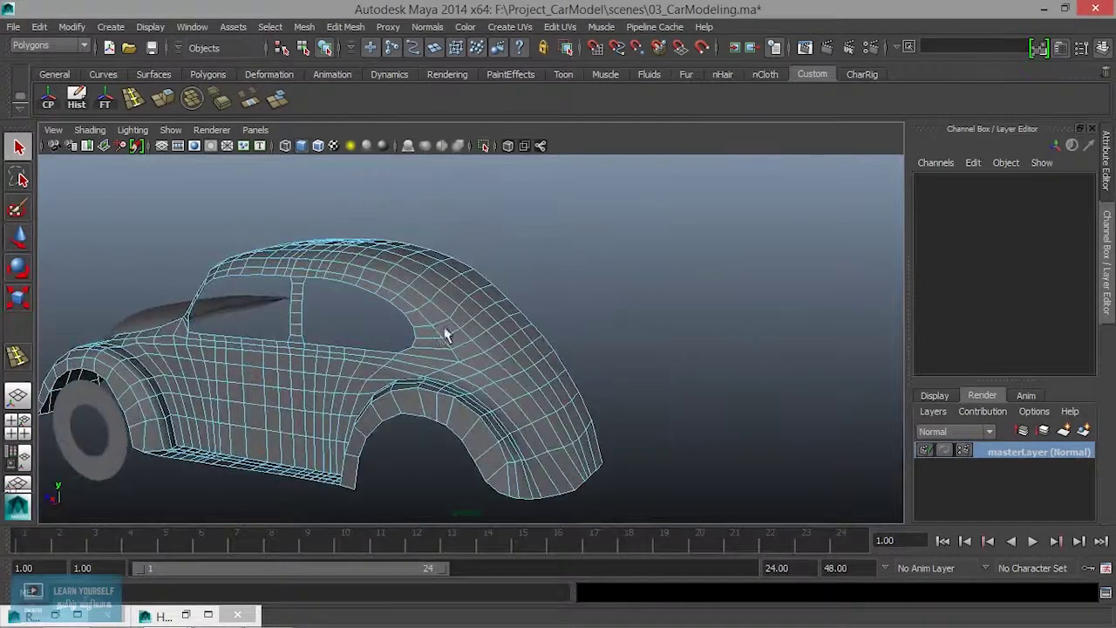
pyautogui.keyDown('alt'); pyautogui.moveTo(443, 332); pyautogui.dragTo(539, 356, button='right'); pyautogui.keyUp('alt')
pyautogui.moveTo(540, 349)
pyautogui.keyDown('alt'); pyautogui.mouseDown()
pyautogui.moveTo(583, 351)
pyautogui.moveTo(596, 317)
pyautogui.moveTo(547, 356)
pyautogui.moveTo(436, 294)
pyautogui.mouseUp(); pyautogui.keyUp('alt')
pyautogui.click(436, 294)
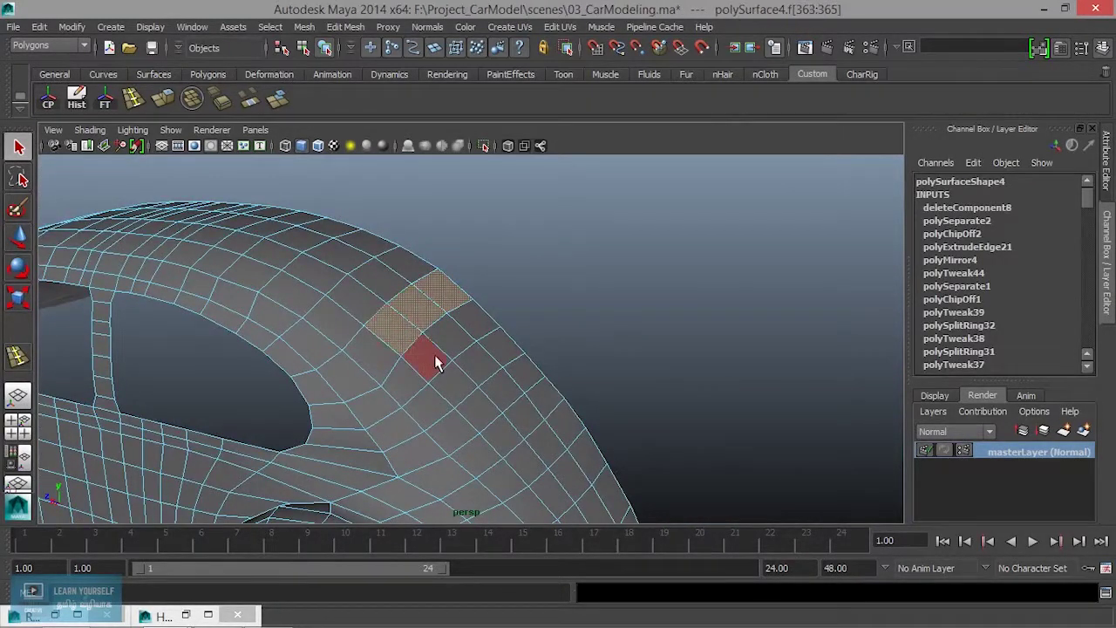
# Add the faces above the window opening to the rear-roof selection.
pyautogui.scroll(-5, 453, 388)
pyautogui.scroll(5, 573, 354)
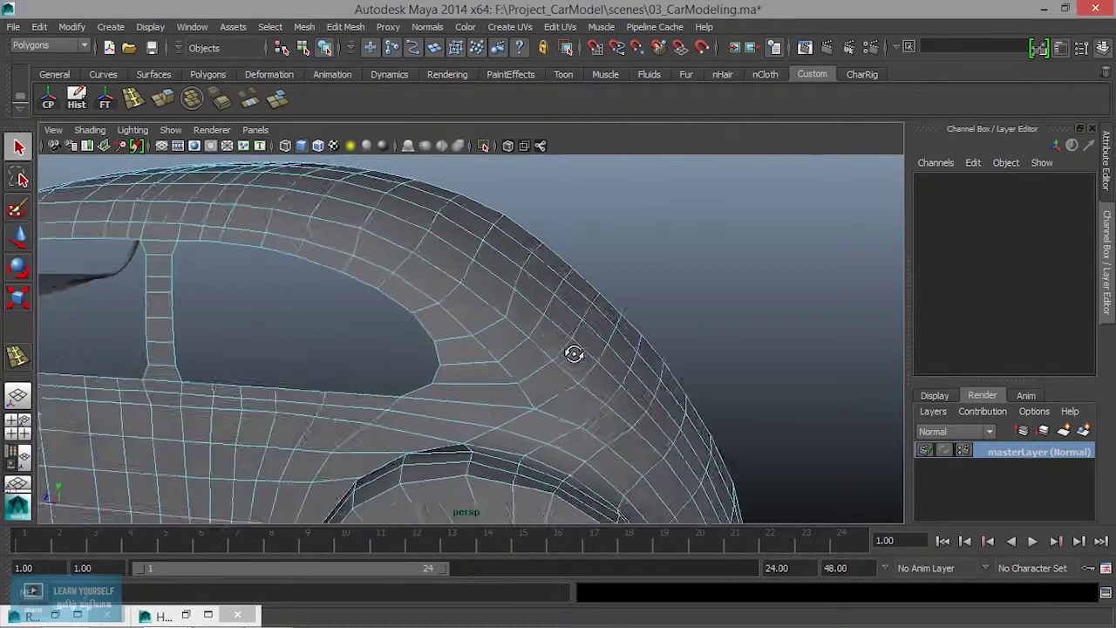
pyautogui.moveTo(581, 349)
pyautogui.keyDown('alt'); pyautogui.mouseDown()
pyautogui.moveTo(601, 319)
pyautogui.moveTo(476, 323)
pyautogui.mouseUp(); pyautogui.keyUp('alt')
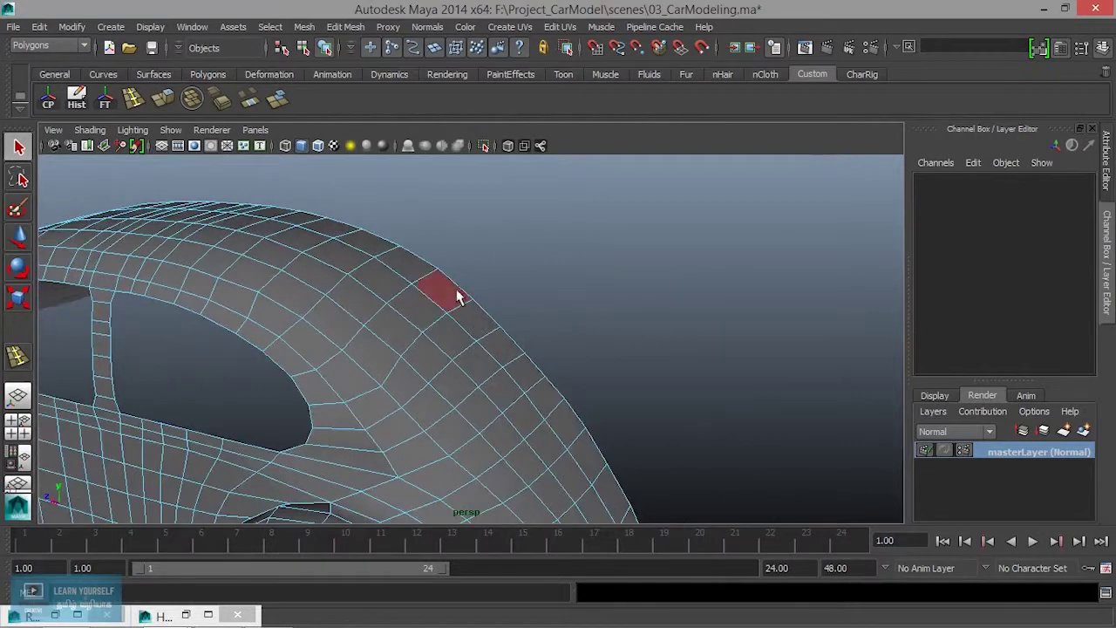
pyautogui.click(457, 296)
pyautogui.keyDown('shift'); pyautogui.click(408, 305); pyautogui.keyUp('shift')
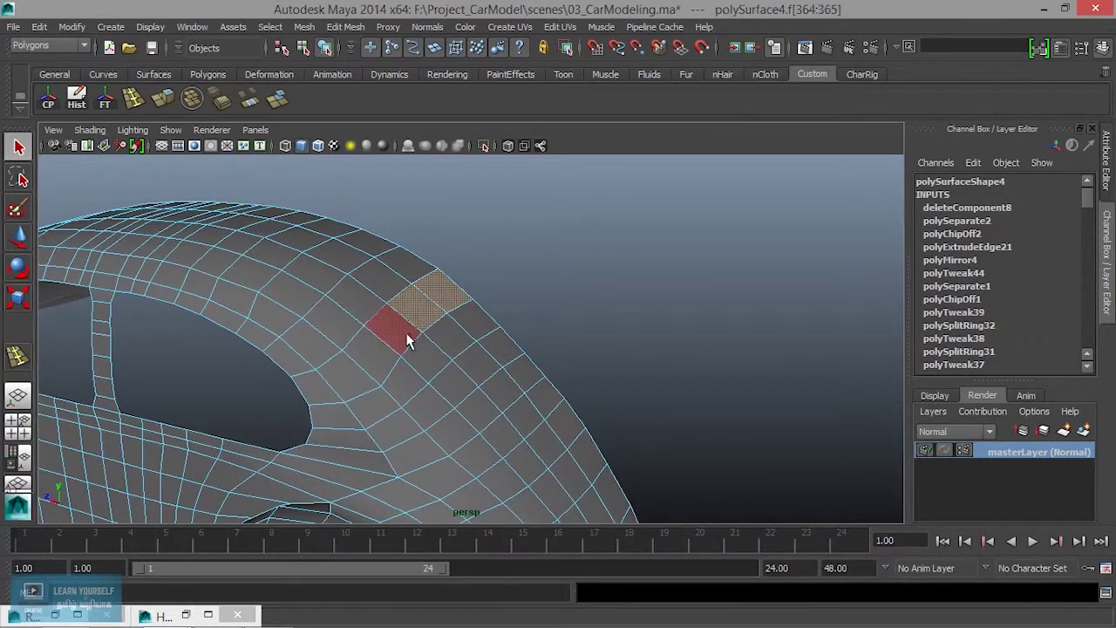
pyautogui.keyDown('shift'); pyautogui.click(452, 389); pyautogui.keyUp('shift')
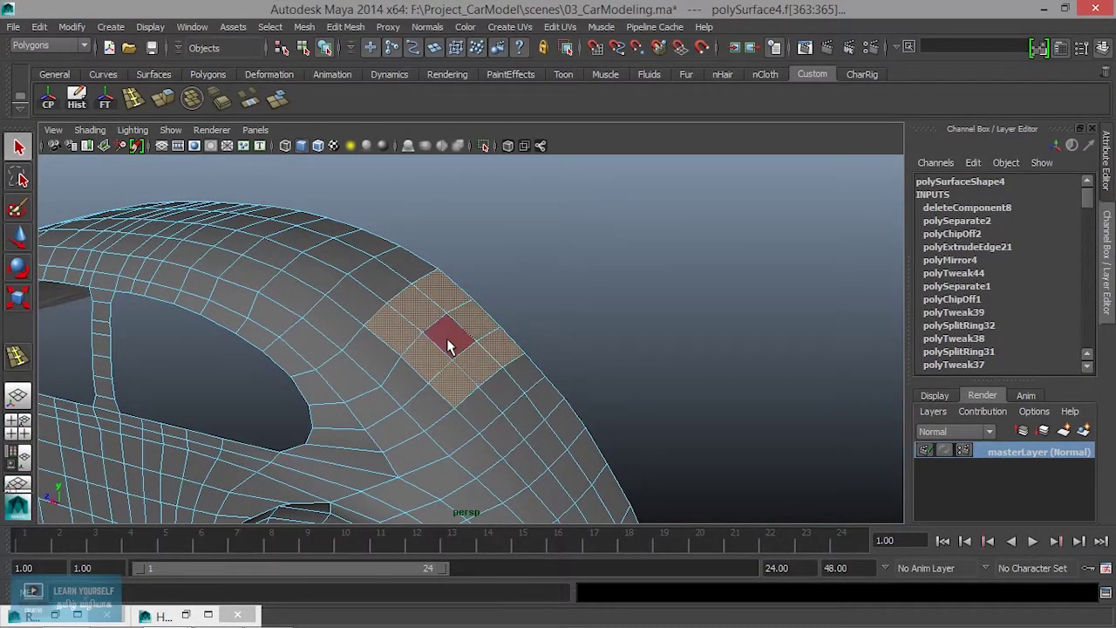
pyautogui.scroll(-5, 446, 344)
pyautogui.moveTo(468, 411)
pyautogui.keyDown('alt'); pyautogui.mouseDown()
pyautogui.moveTo(529, 391)
pyautogui.moveTo(414, 405)
pyautogui.moveTo(518, 424)
pyautogui.moveTo(413, 424)
pyautogui.moveTo(581, 424)
pyautogui.moveTo(546, 426)
pyautogui.moveTo(603, 436)
pyautogui.moveTo(593, 400)
pyautogui.moveTo(531, 416)
pyautogui.moveTo(548, 418)
pyautogui.moveTo(578, 404)
pyautogui.moveTo(515, 411)
pyautogui.moveTo(655, 407)
pyautogui.moveTo(412, 424)
pyautogui.mouseUp(); pyautogui.keyUp('alt')
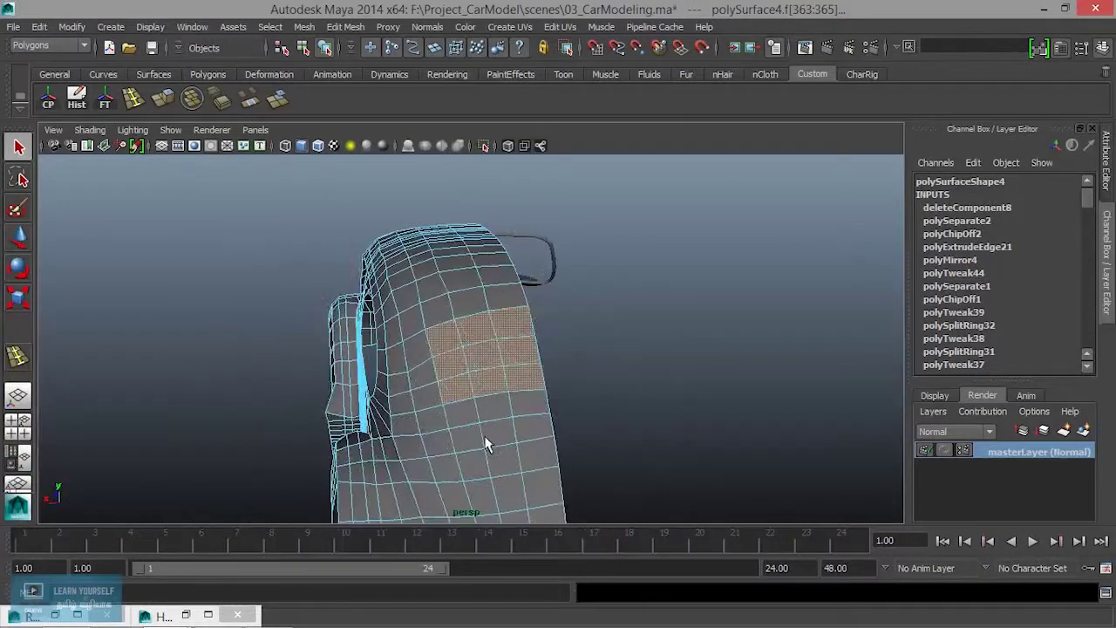
pyautogui.keyDown('alt'); pyautogui.moveTo(423, 393); pyautogui.dragTo(515, 369, button='right'); pyautogui.keyUp('alt')
pyautogui.moveTo(515, 369)
pyautogui.keyDown('alt'); pyautogui.mouseDown()
pyautogui.moveTo(538, 424)
pyautogui.moveTo(502, 393)
pyautogui.moveTo(529, 382)
pyautogui.mouseUp(); pyautogui.keyUp('alt')
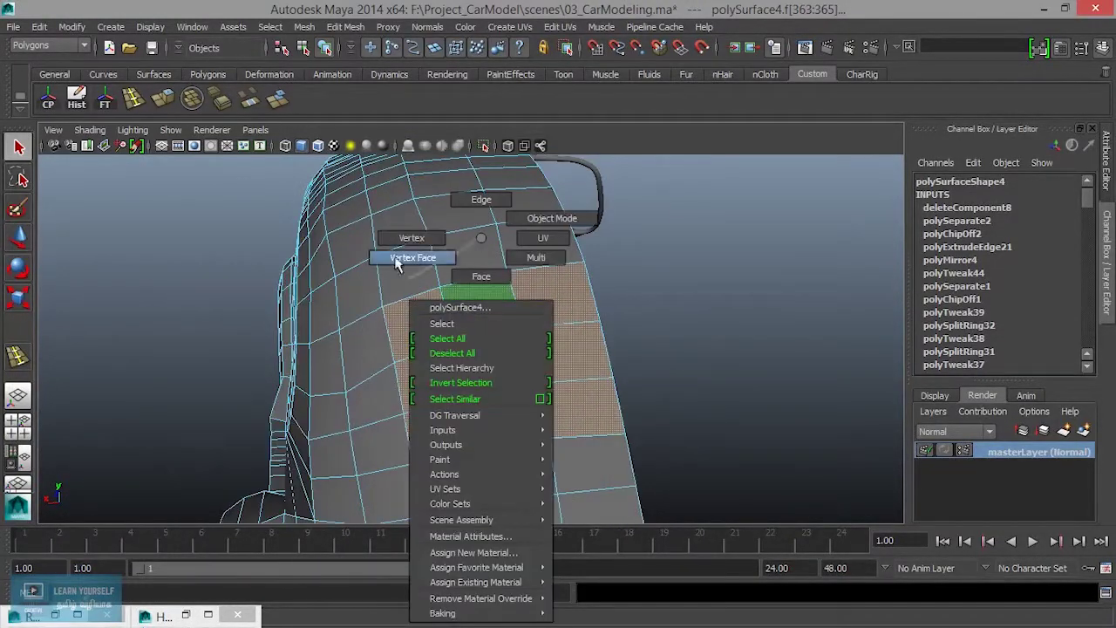
pyautogui.moveTo(482, 321); pyautogui.dragTo(407, 242, button='right')
pyautogui.click(376, 303)
pyautogui.moveTo(418, 369)
pyautogui.keyDown('alt'); pyautogui.mouseDown()
pyautogui.moveTo(461, 336)
pyautogui.moveTo(585, 323)
pyautogui.moveTo(529, 336)
pyautogui.mouseUp(); pyautogui.keyUp('alt')
pyautogui.press('w')
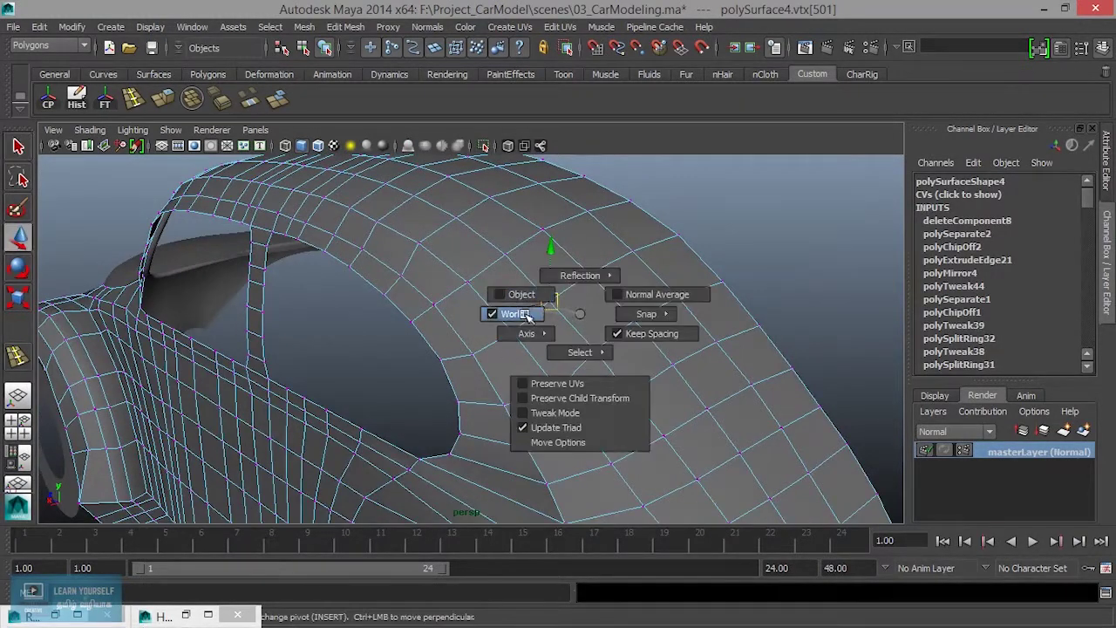
pyautogui.moveTo(462, 319); pyautogui.dragTo(464, 317)
pyautogui.keyDown('alt'); pyautogui.moveTo(550, 331); pyautogui.dragTo(545, 282); pyautogui.keyUp('alt')
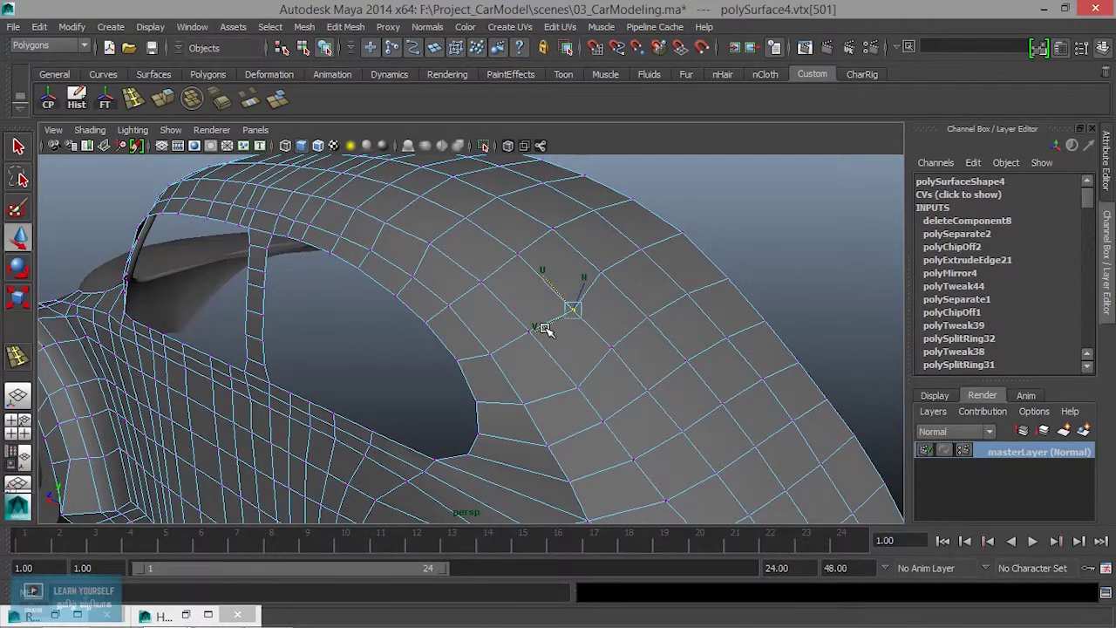
pyautogui.moveTo(556, 322)
pyautogui.keyDown('alt'); pyautogui.mouseDown()
pyautogui.moveTo(566, 301)
pyautogui.moveTo(507, 334)
pyautogui.mouseUp(); pyautogui.keyUp('alt')
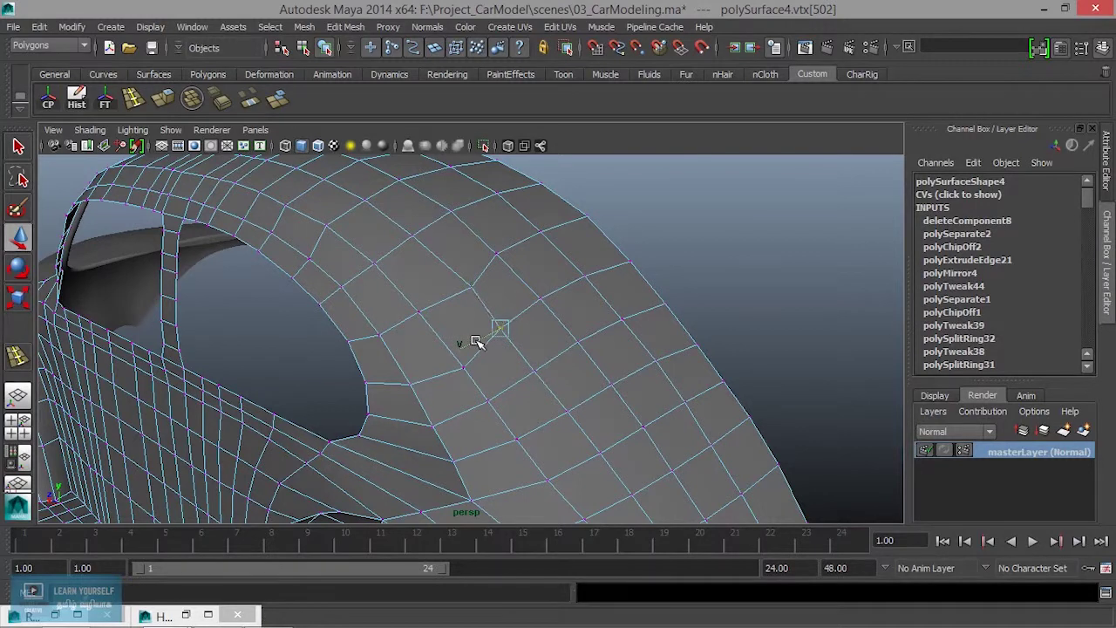
pyautogui.keyDown('alt'); pyautogui.moveTo(538, 374); pyautogui.dragTo(492, 353); pyautogui.keyUp('alt')
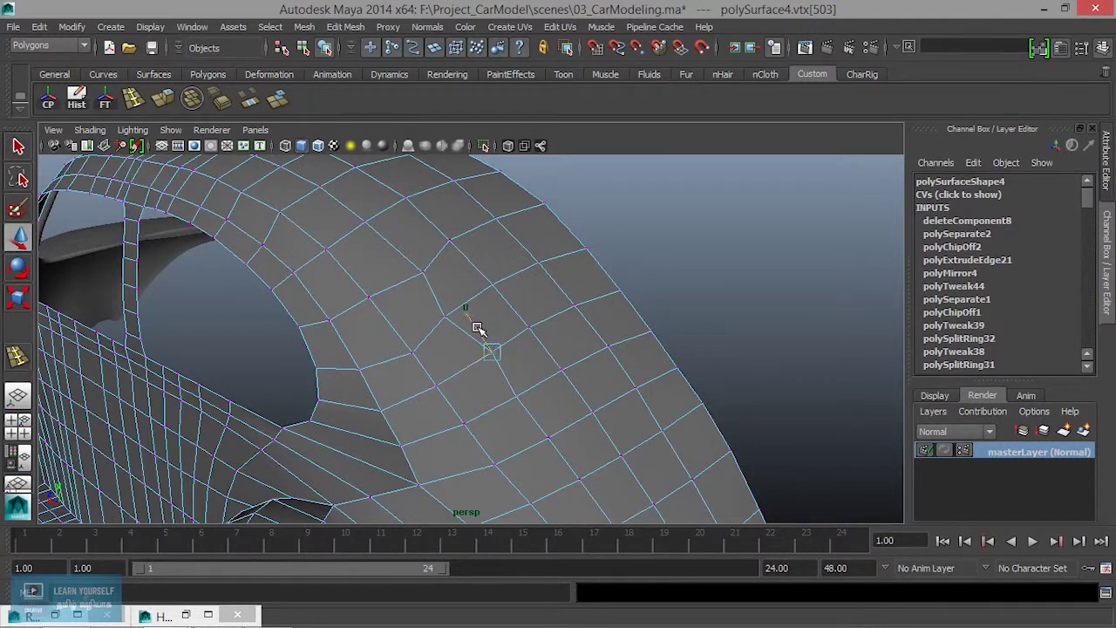
pyautogui.moveTo(477, 357)
pyautogui.keyDown('alt'); pyautogui.mouseDown()
pyautogui.moveTo(552, 381)
pyautogui.moveTo(590, 378)
pyautogui.moveTo(565, 384)
pyautogui.moveTo(518, 357)
pyautogui.mouseUp(); pyautogui.keyUp('alt')
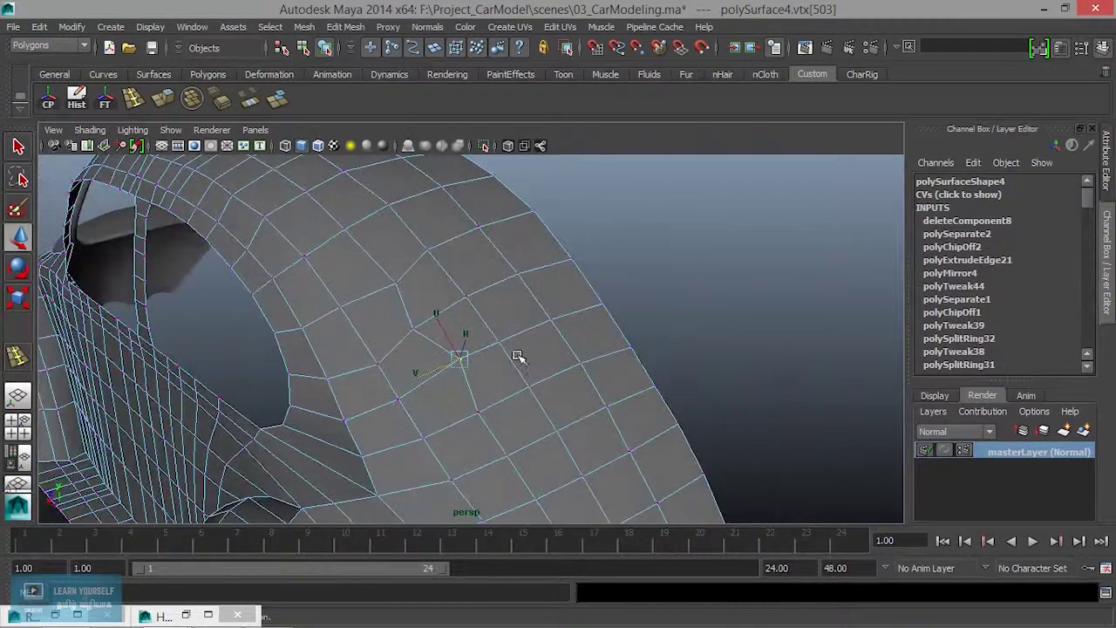
pyautogui.keyDown('shift'); pyautogui.click(555, 309); pyautogui.keyUp('shift')
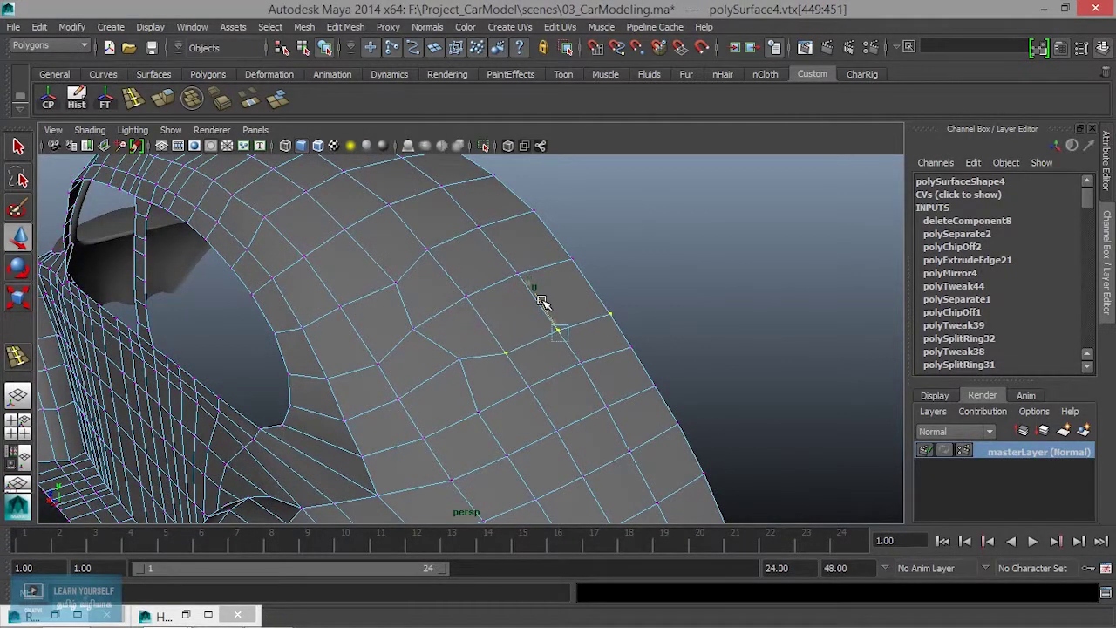
pyautogui.moveTo(542, 347)
pyautogui.keyDown('alt'); pyautogui.mouseDown()
pyautogui.moveTo(581, 381)
pyautogui.moveTo(633, 352)
pyautogui.moveTo(535, 369)
pyautogui.moveTo(544, 353)
pyautogui.mouseUp(); pyautogui.keyUp('alt')
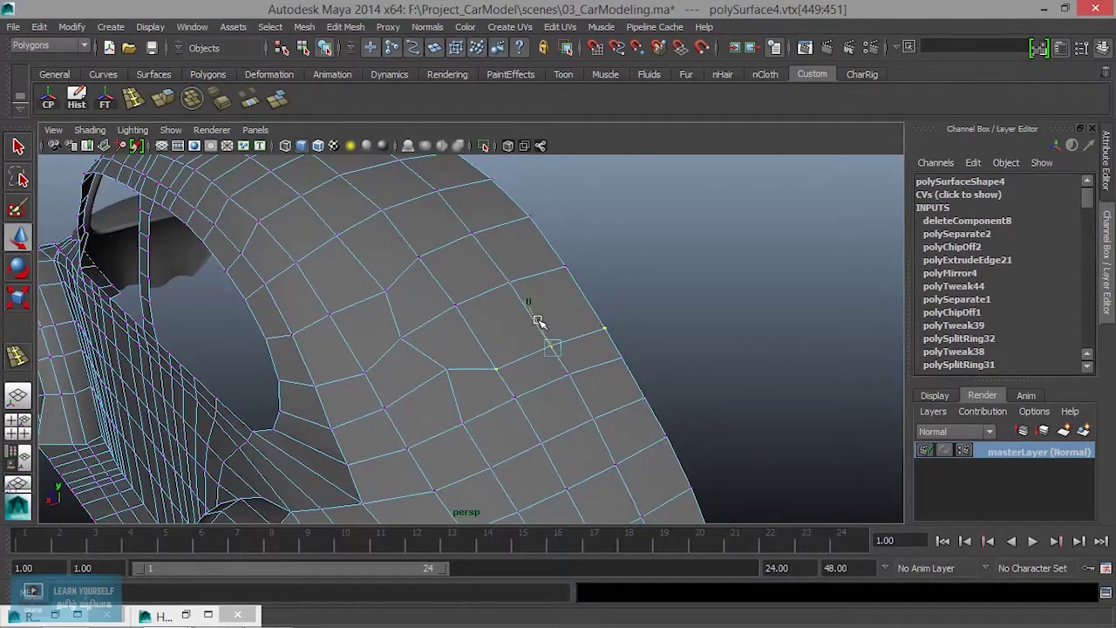
pyautogui.moveTo(509, 366)
pyautogui.keyDown('alt'); pyautogui.mouseDown()
pyautogui.moveTo(581, 352)
pyautogui.moveTo(545, 393)
pyautogui.moveTo(601, 406)
pyautogui.moveTo(553, 411)
pyautogui.moveTo(523, 378)
pyautogui.moveTo(443, 374)
pyautogui.mouseUp(); pyautogui.keyUp('alt')
pyautogui.moveTo(436, 237); pyautogui.dragTo(456, 336, button='right')
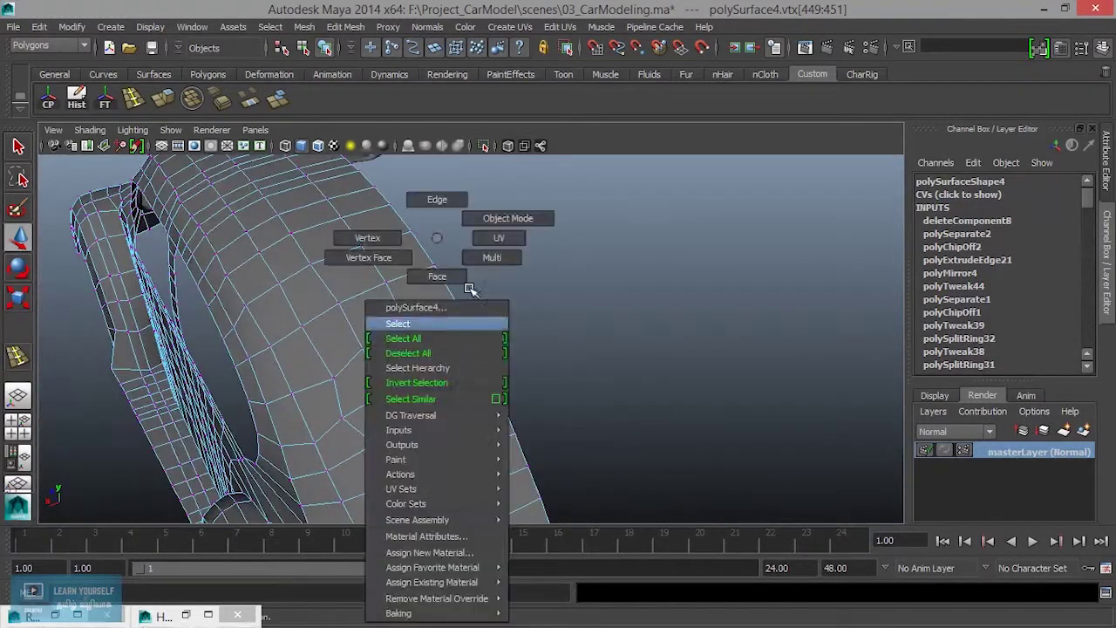
# Select the three rear-body faces that will form the window.
pyautogui.click(371, 375)
pyautogui.keyDown('shift'); pyautogui.click(396, 358); pyautogui.keyUp('shift')
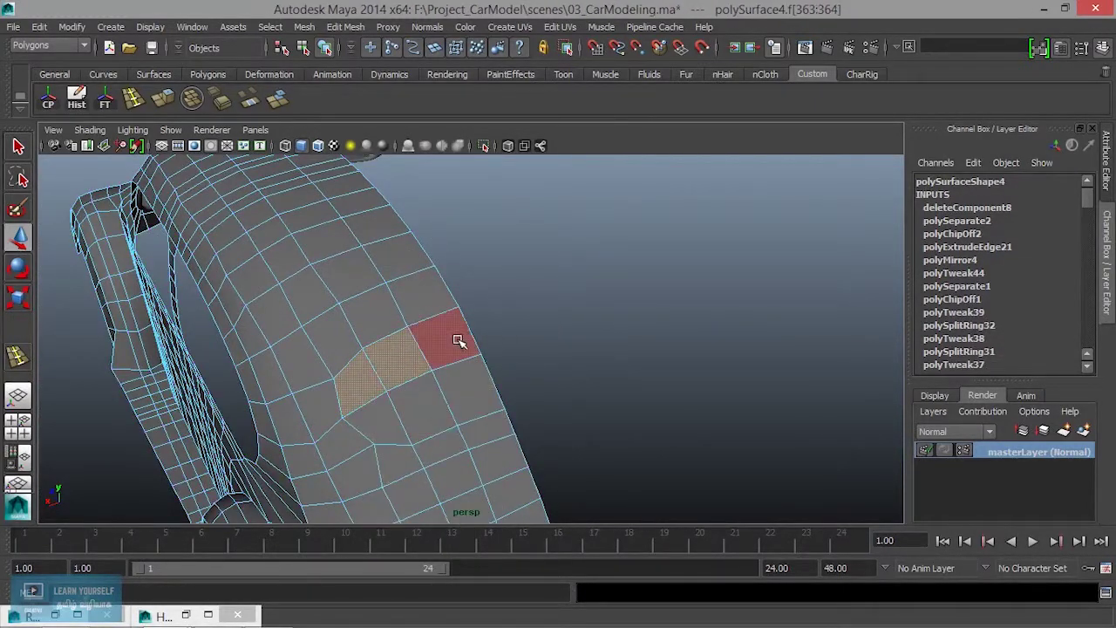
pyautogui.keyDown('shift'); pyautogui.click(454, 338); pyautogui.keyUp('shift')
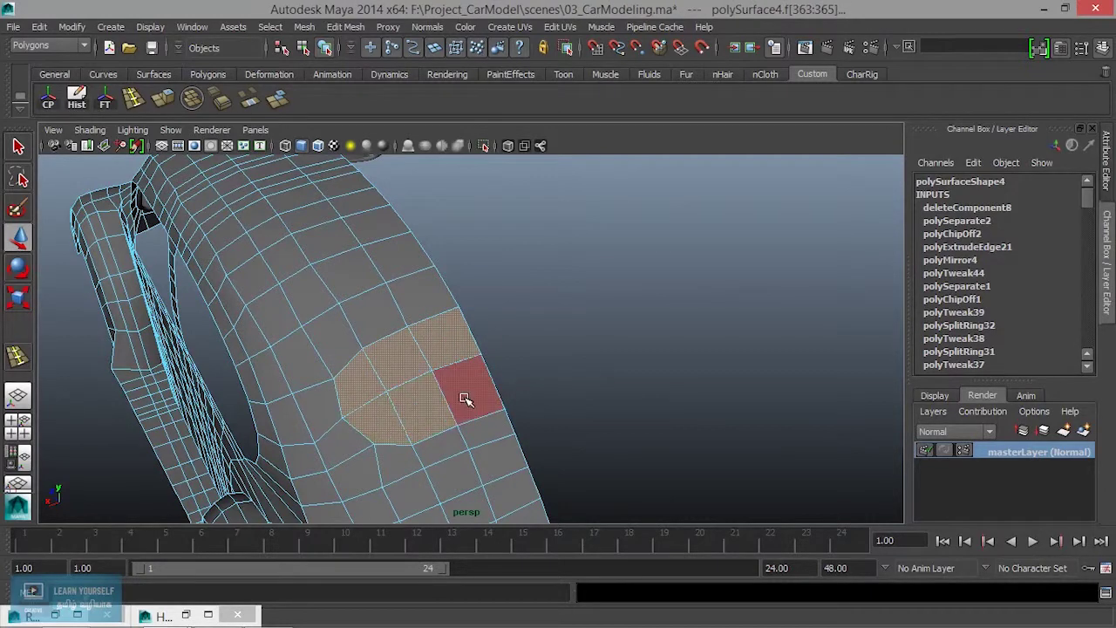
pyautogui.moveTo(427, 425)
pyautogui.keyDown('alt'); pyautogui.mouseDown()
pyautogui.moveTo(543, 369)
pyautogui.moveTo(523, 389)
pyautogui.moveTo(411, 402)
pyautogui.moveTo(439, 398)
pyautogui.moveTo(448, 343)
pyautogui.mouseUp(); pyautogui.keyUp('alt')
pyautogui.keyDown('alt'); pyautogui.moveTo(448, 344); pyautogui.dragTo(557, 381, button='right'); pyautogui.keyUp('alt')
pyautogui.keyDown('alt'); pyautogui.moveTo(557, 381); pyautogui.dragTo(509, 388); pyautogui.keyUp('alt')
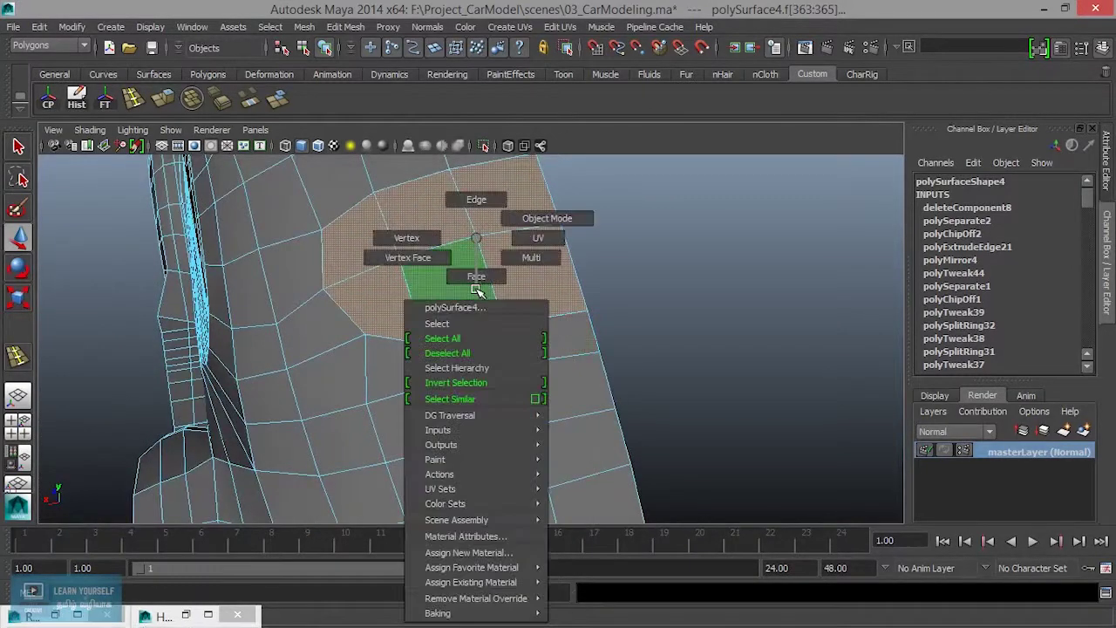
# In Vertex mode, lower a row of vertices and pull a corner vertex to round the outline.
pyautogui.moveTo(523, 346); pyautogui.dragTo(401, 240, button='right')
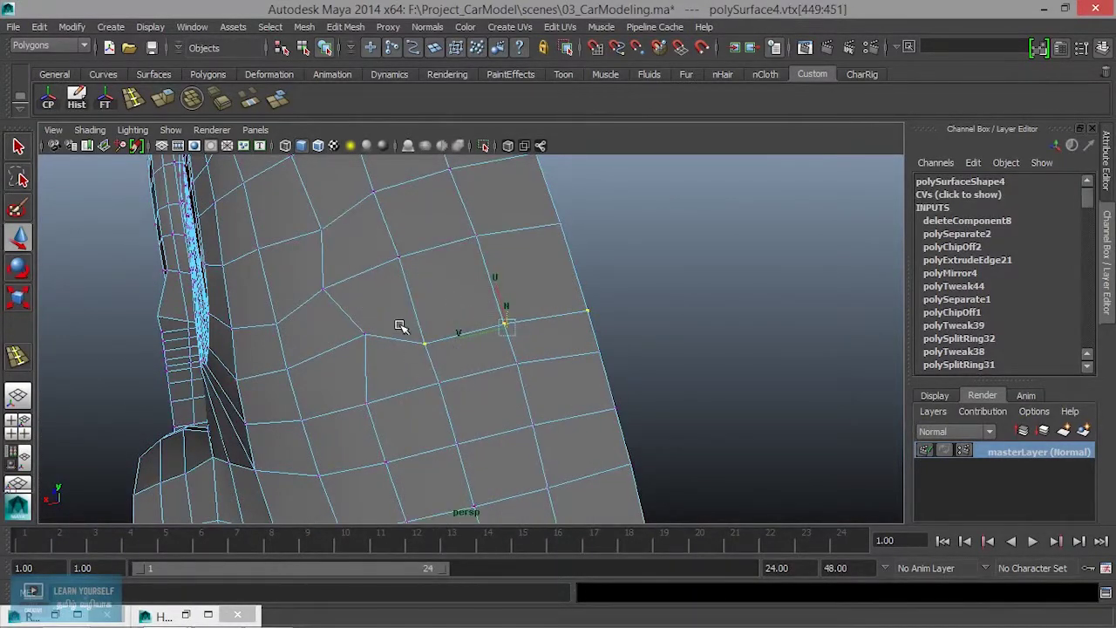
pyautogui.moveTo(505, 307); pyautogui.dragTo(501, 301)
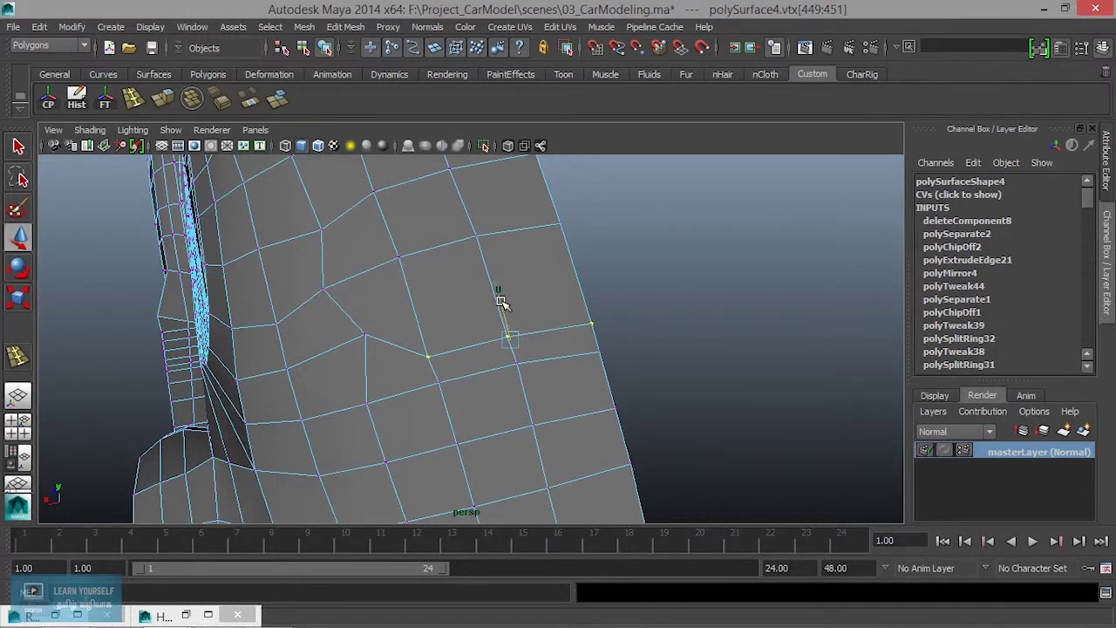
pyautogui.click(428, 363)
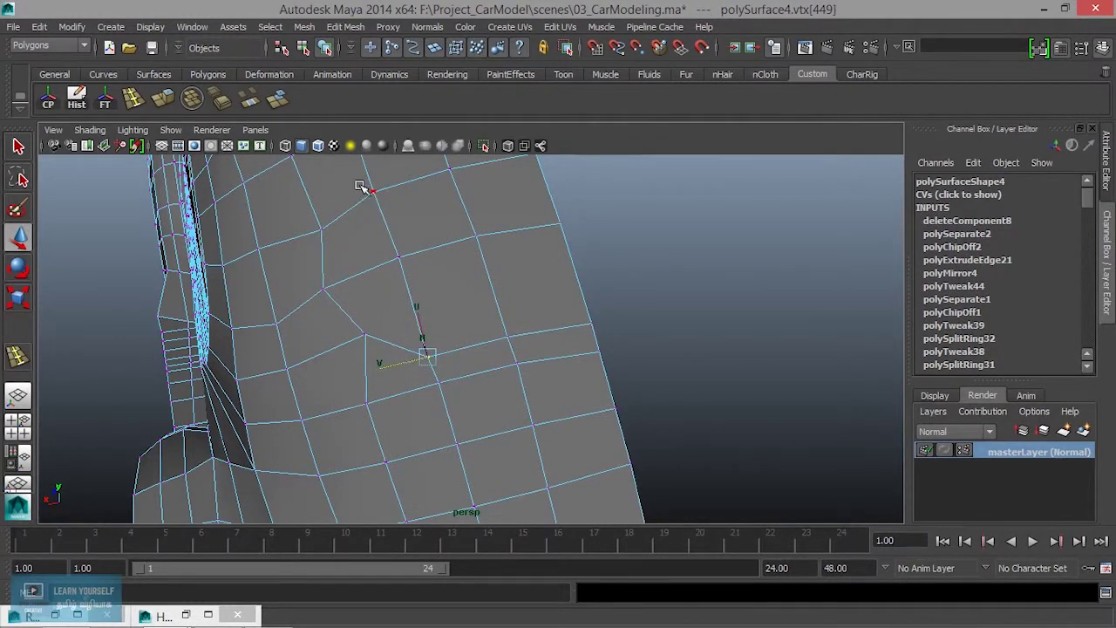
pyautogui.moveTo(399, 253); pyautogui.dragTo(380, 243)
pyautogui.keyDown('alt'); pyautogui.moveTo(461, 377); pyautogui.dragTo(520, 461); pyautogui.keyUp('alt')
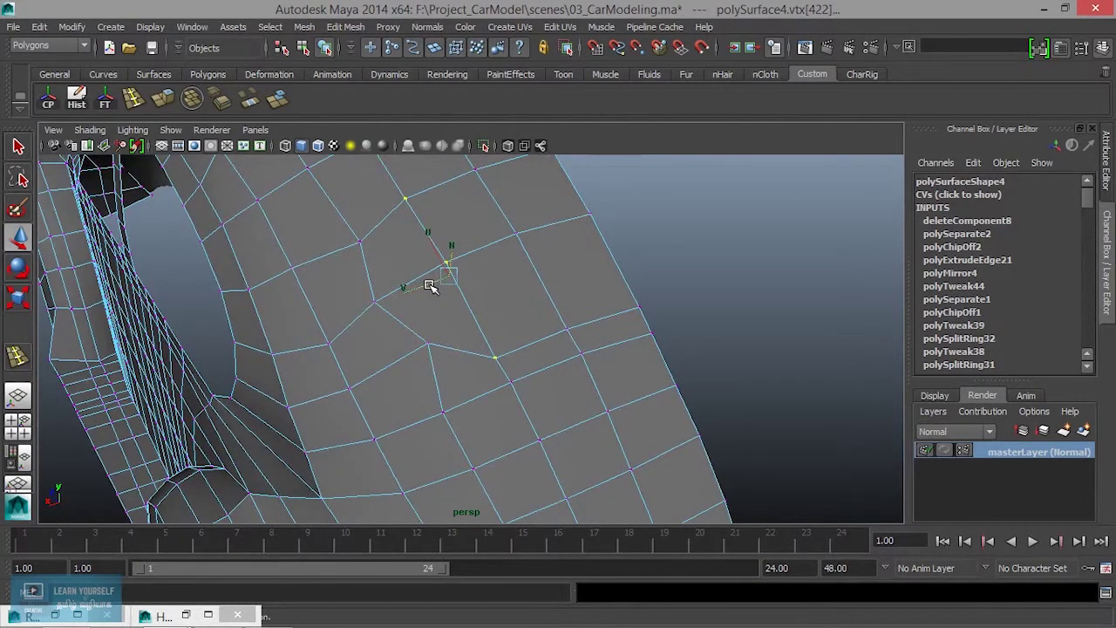
pyautogui.moveTo(430, 288)
pyautogui.mouseDown()
pyautogui.moveTo(414, 294)
pyautogui.moveTo(528, 366)
pyautogui.moveTo(505, 374)
pyautogui.moveTo(537, 361)
pyautogui.moveTo(531, 369)
pyautogui.mouseUp()
# Slide more outline vertices along the surface to even out the rounded window shape.
pyautogui.keyDown('alt'); pyautogui.moveTo(511, 404); pyautogui.dragTo(465, 450, button='middle'); pyautogui.keyUp('alt')
pyautogui.moveTo(465, 450)
pyautogui.keyDown('alt'); pyautogui.mouseDown()
pyautogui.moveTo(488, 410)
pyautogui.moveTo(568, 369)
pyautogui.moveTo(503, 367)
pyautogui.mouseUp(); pyautogui.keyUp('alt')
pyautogui.click(446, 340)
pyautogui.moveTo(431, 346)
pyautogui.keyDown('alt'); pyautogui.mouseDown()
pyautogui.moveTo(442, 373)
pyautogui.moveTo(425, 377)
pyautogui.mouseUp(); pyautogui.keyUp('alt')
pyautogui.click(361, 385)
pyautogui.moveTo(344, 390)
pyautogui.mouseDown(button='middle')
pyautogui.moveTo(361, 349)
pyautogui.moveTo(351, 359)
pyautogui.mouseUp(button='middle')
pyautogui.moveTo(364, 393)
pyautogui.keyDown('alt'); pyautogui.mouseDown()
pyautogui.moveTo(451, 388)
pyautogui.moveTo(427, 396)
pyautogui.mouseUp(); pyautogui.keyUp('alt')
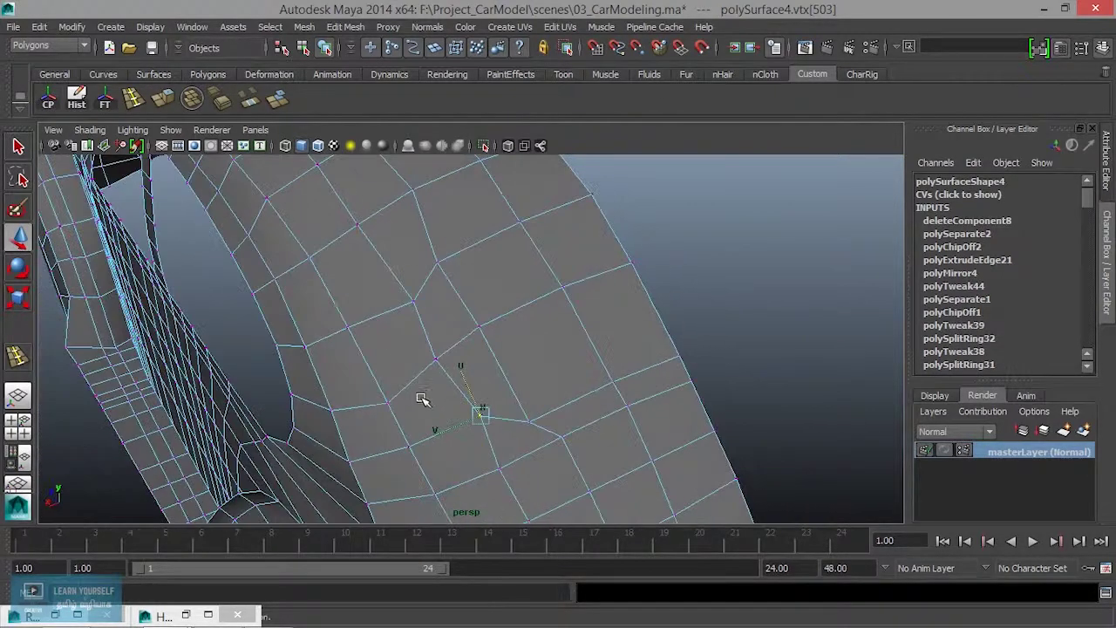
pyautogui.click(411, 300)
pyautogui.keyDown('shift'); pyautogui.click(447, 383); pyautogui.keyUp('shift')
pyautogui.keyDown('shift'); pyautogui.click(481, 422); pyautogui.keyUp('shift')
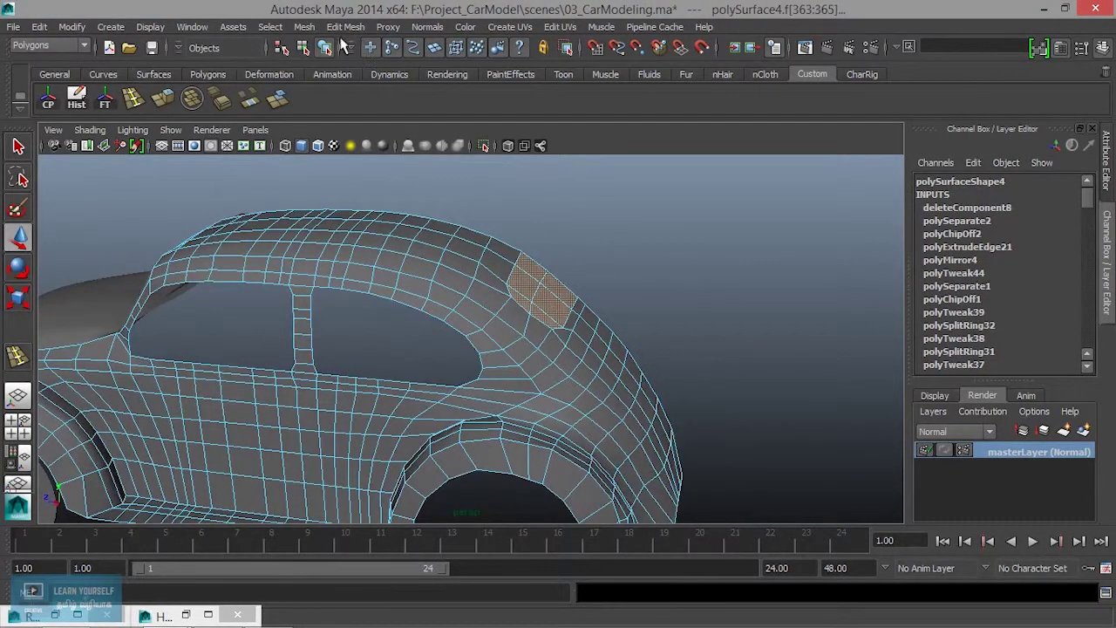
pyautogui.click(307, 27)
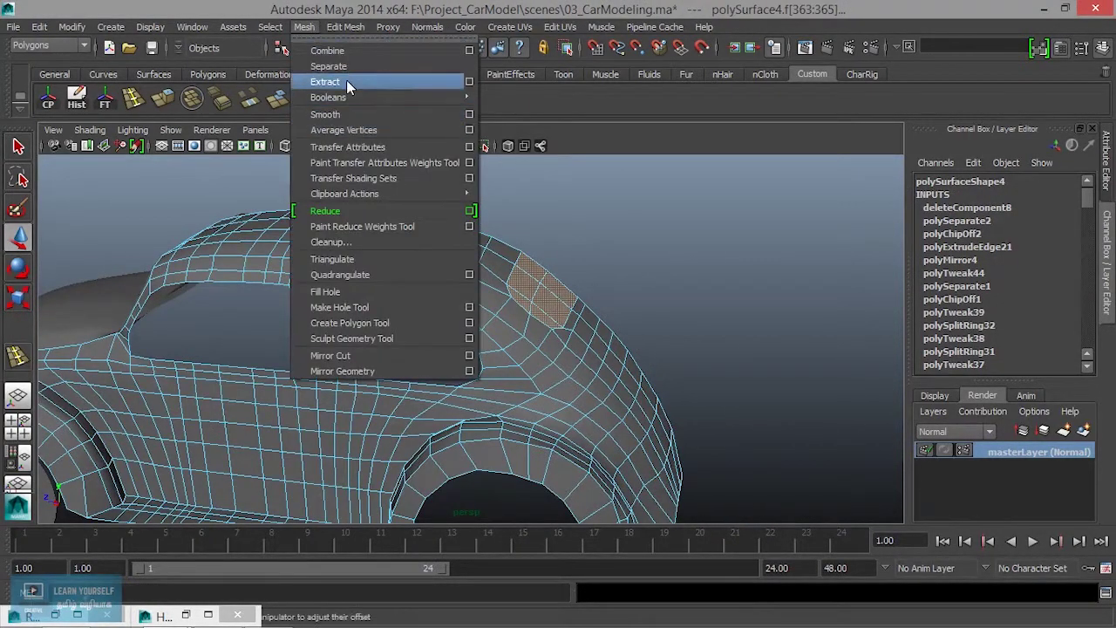
# Extract the rear window faces into a separate piece and return to object mode with smooth shading.
pyautogui.click(346, 80)
pyautogui.keyDown('alt'); pyautogui.moveTo(567, 305); pyautogui.dragTo(802, 416); pyautogui.keyUp('alt')
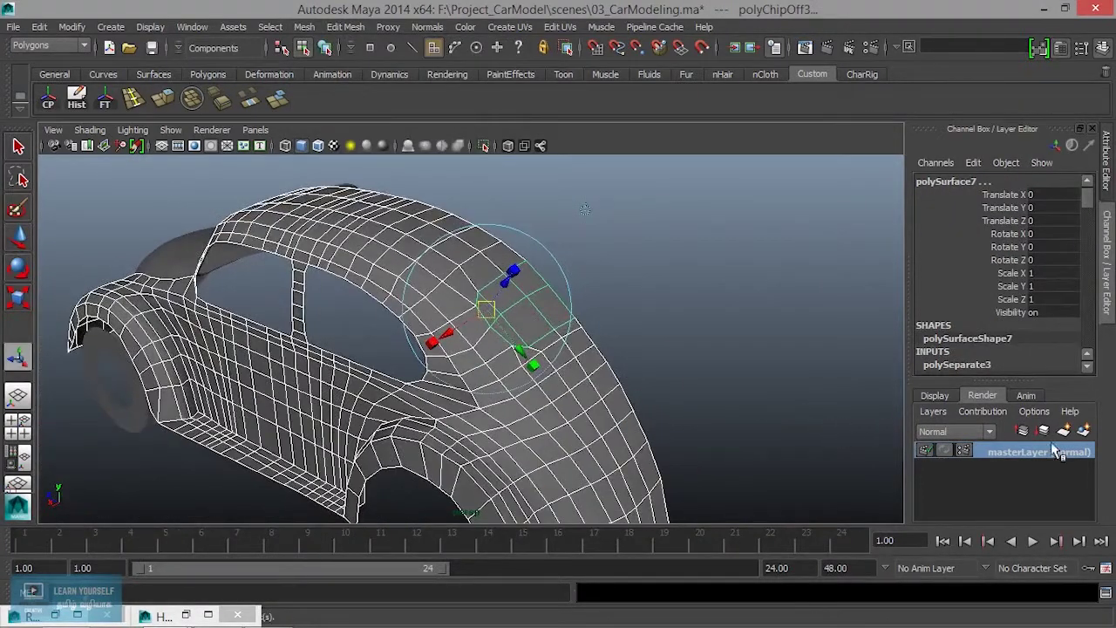
pyautogui.moveTo(570, 237); pyautogui.dragTo(686, 237, button='right')
pyautogui.press('F8')
pyautogui.press('5')
# Select the extracted glass patch and put it on a new layer renamed Glass.
pyautogui.click(525, 319)
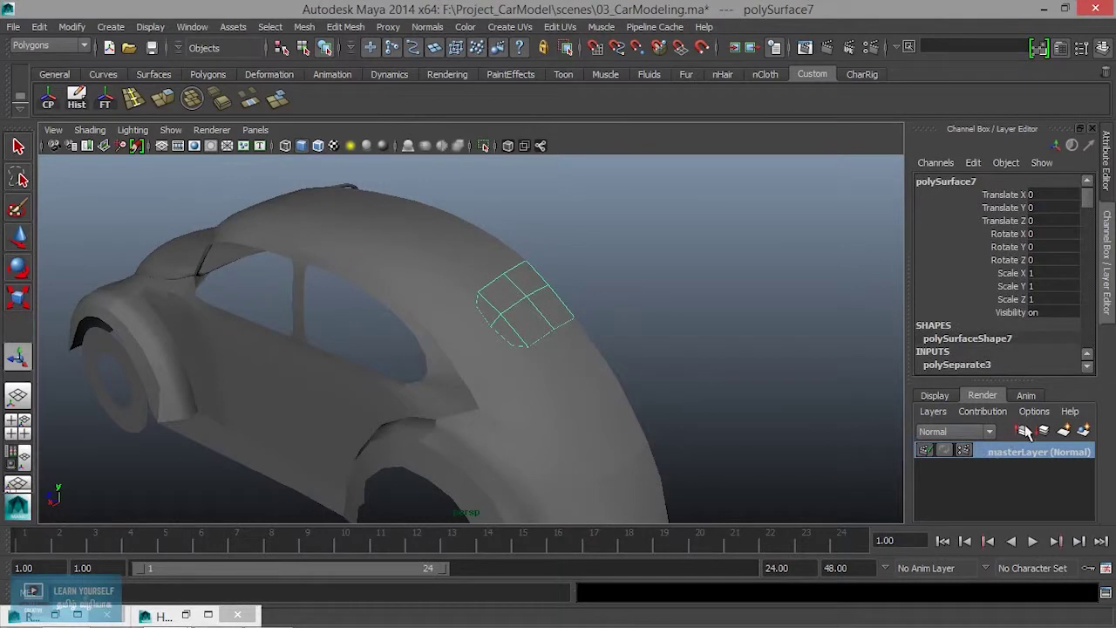
pyautogui.click(1084, 430)
pyautogui.doubleClick(1023, 454)
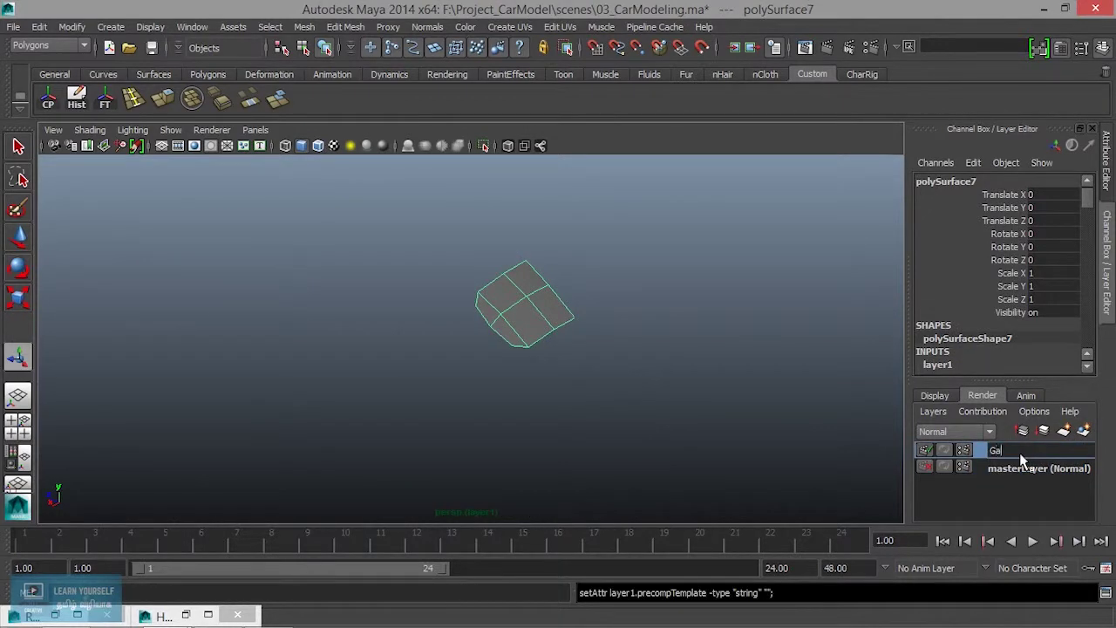
pyautogui.press('BackSpace')
pyautogui.write('lass')
pyautogui.press('Return')
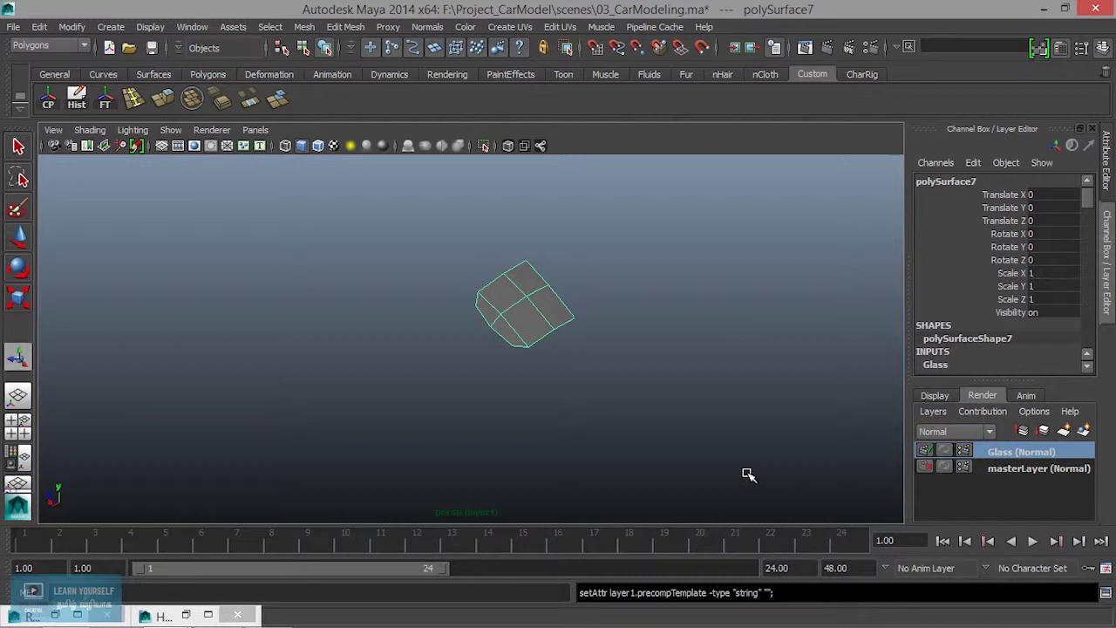
# Undo back to before the layer existed and show the Display layers list.
pyautogui.hotkey('ctrl', 'z')
pyautogui.hotkey('ctrl', 'z')
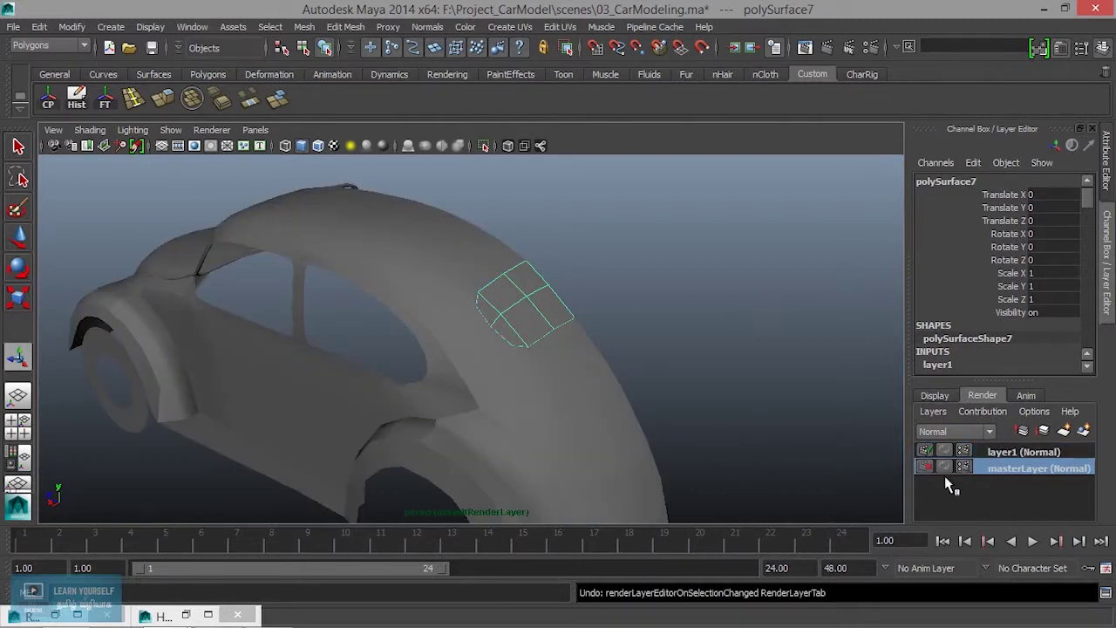
pyautogui.doubleClick(1016, 452)
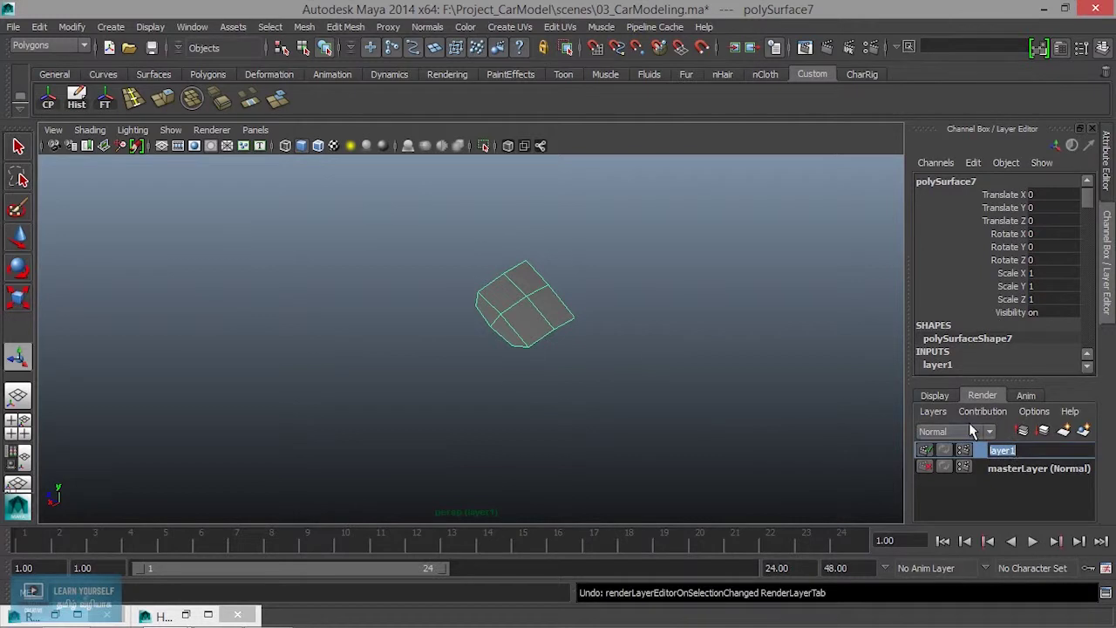
pyautogui.click(758, 458)
pyautogui.hotkey('ctrl', 'z')
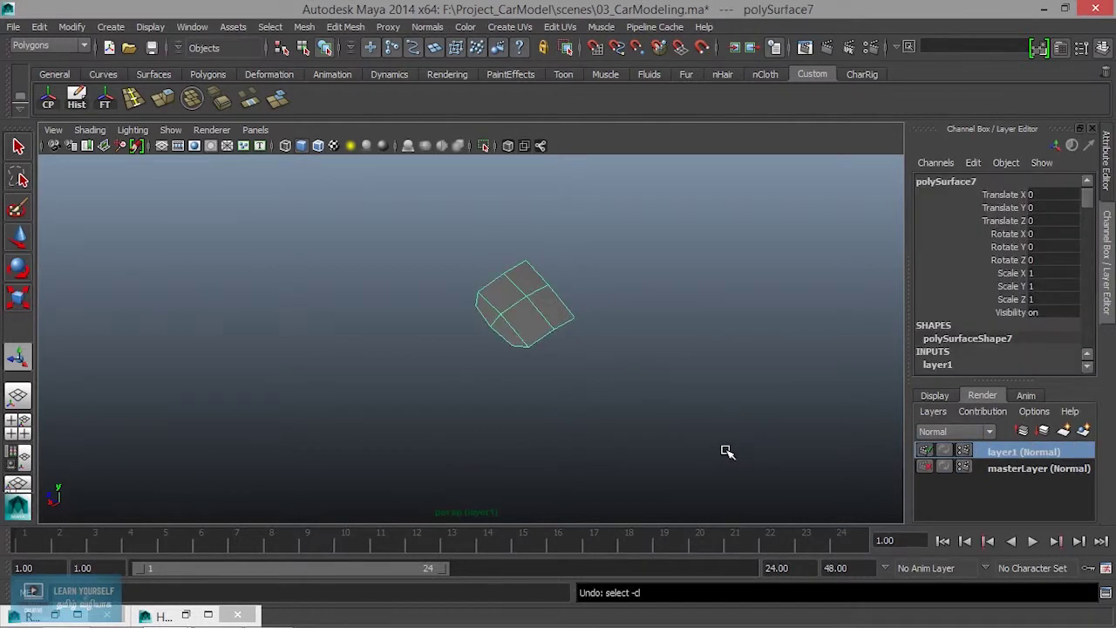
pyautogui.hotkey('ctrl', 'z')
pyautogui.hotkey('ctrl', 'z')
pyautogui.hotkey('ctrl', 'z')
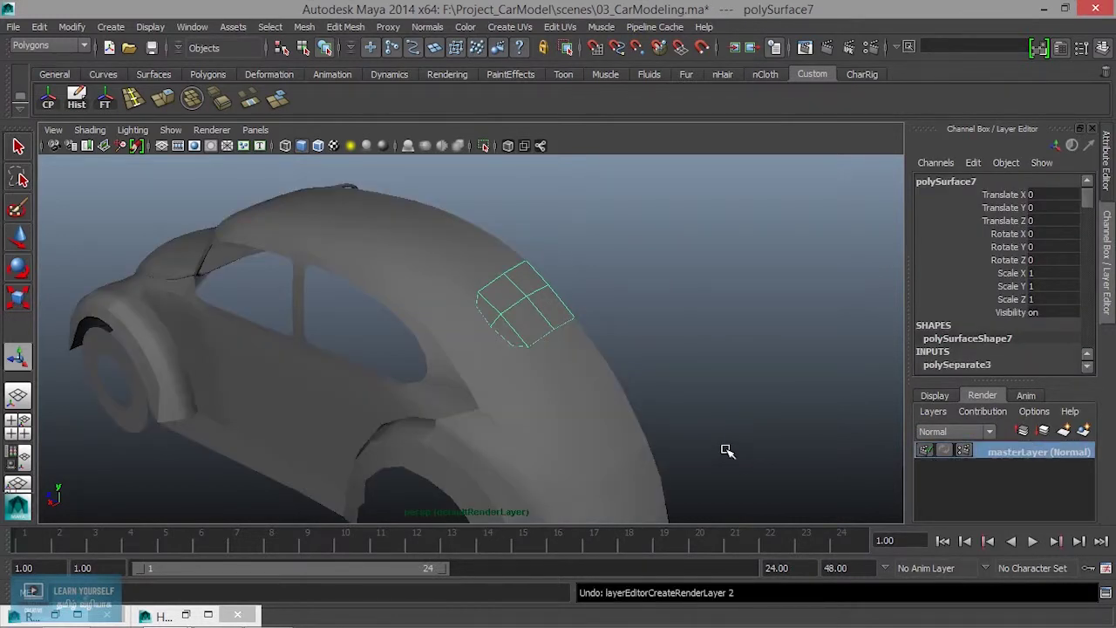
pyautogui.click(934, 395)
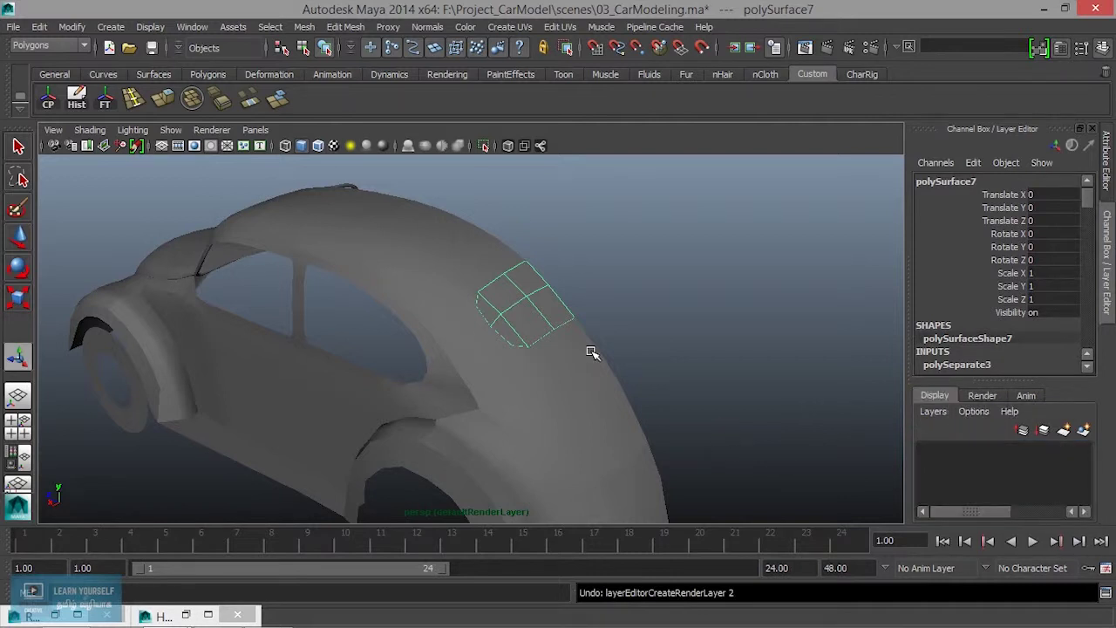
# Create a display layer holding the glass patch and rename it Glass.
pyautogui.click(1083, 430)
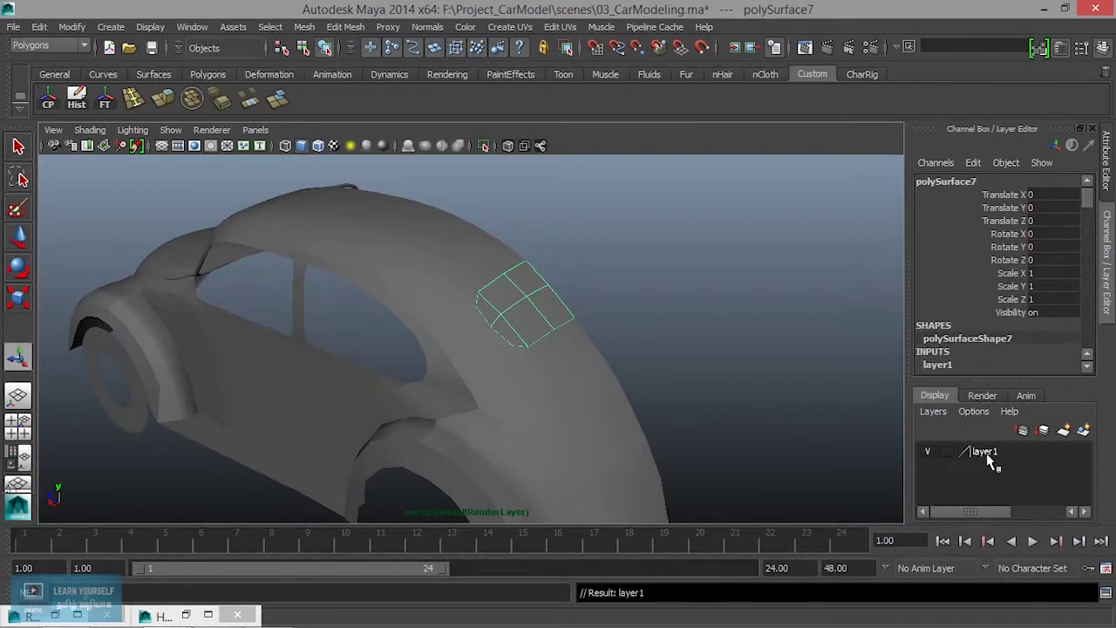
pyautogui.doubleClick(985, 452)
pyautogui.moveTo(643, 294); pyautogui.dragTo(445, 295)
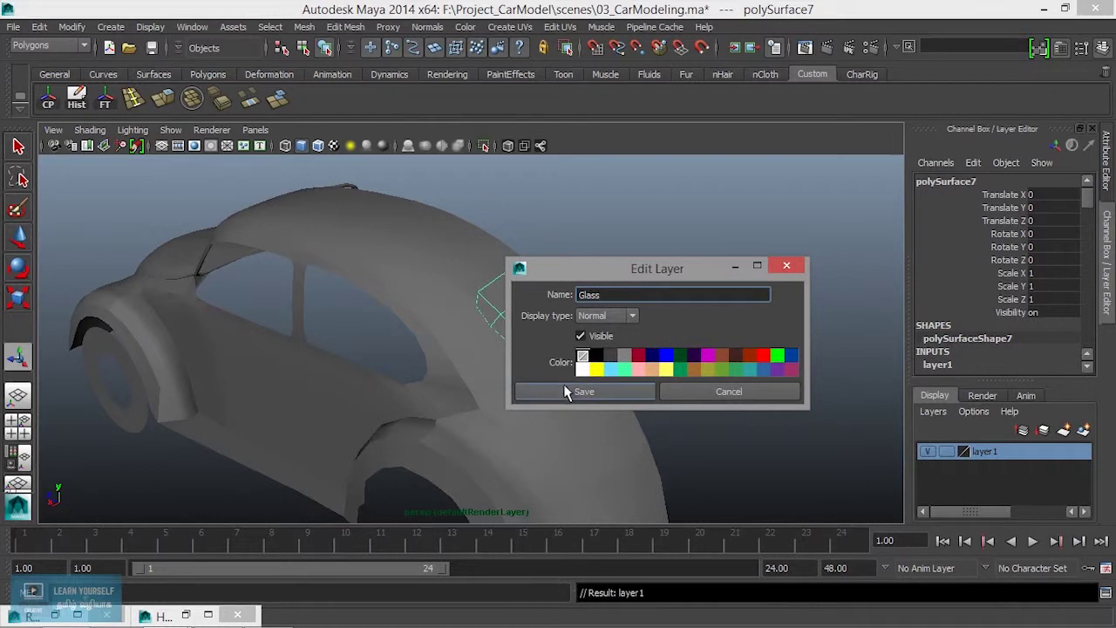
pyautogui.click(540, 391)
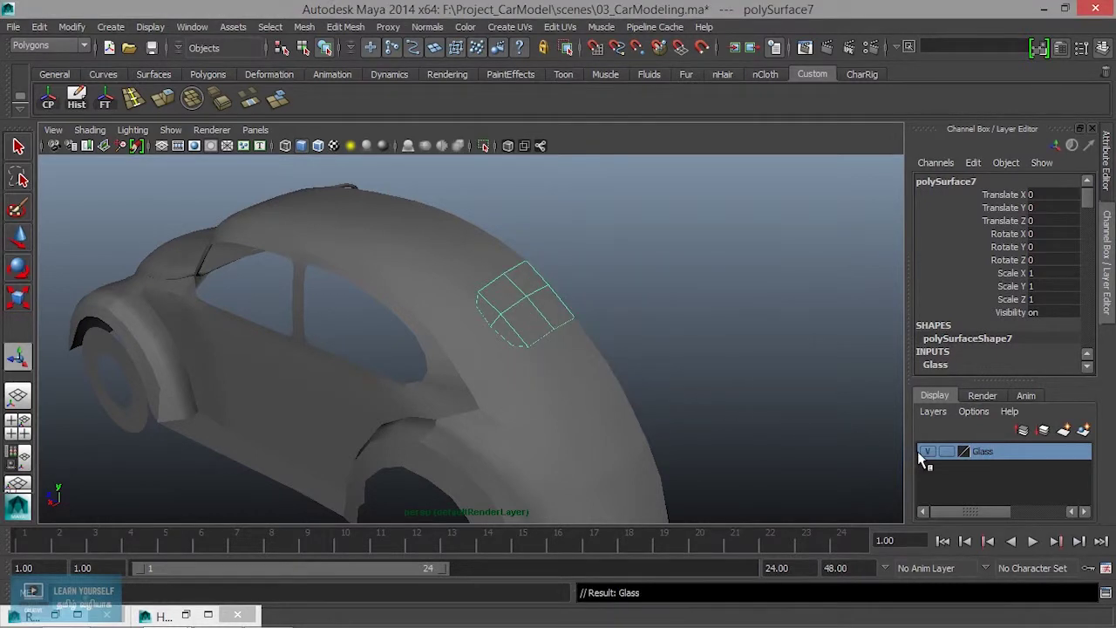
# Hide the Glass layer and select the car body.
pyautogui.click(926, 450)
pyautogui.click(428, 262)
pyautogui.keyDown('alt'); pyautogui.moveTo(398, 319); pyautogui.dragTo(456, 285); pyautogui.keyUp('alt')
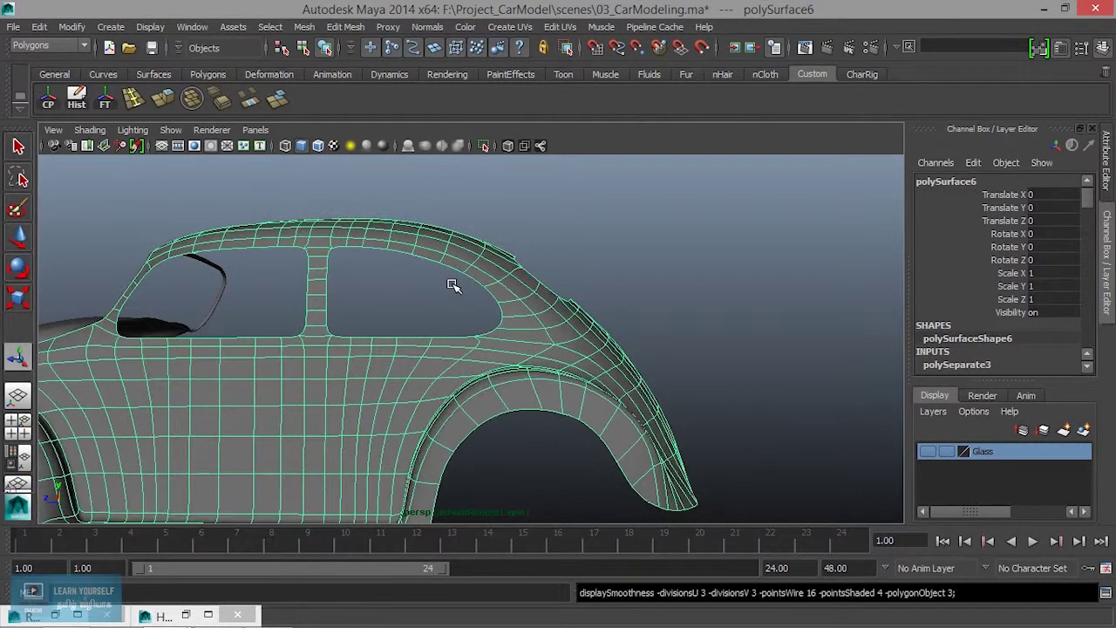
# Reselect the car body from a side view.
pyautogui.moveTo(583, 306)
pyautogui.keyDown('alt'); pyautogui.mouseDown()
pyautogui.moveTo(463, 356)
pyautogui.moveTo(652, 308)
pyautogui.moveTo(563, 361)
pyautogui.moveTo(441, 279)
pyautogui.mouseUp(); pyautogui.keyUp('alt')
pyautogui.click(652, 308)
pyautogui.click(443, 284)
pyautogui.moveTo(454, 319)
pyautogui.keyDown('alt'); pyautogui.mouseDown()
pyautogui.moveTo(607, 328)
pyautogui.moveTo(697, 317)
pyautogui.mouseUp(); pyautogui.keyUp('alt')
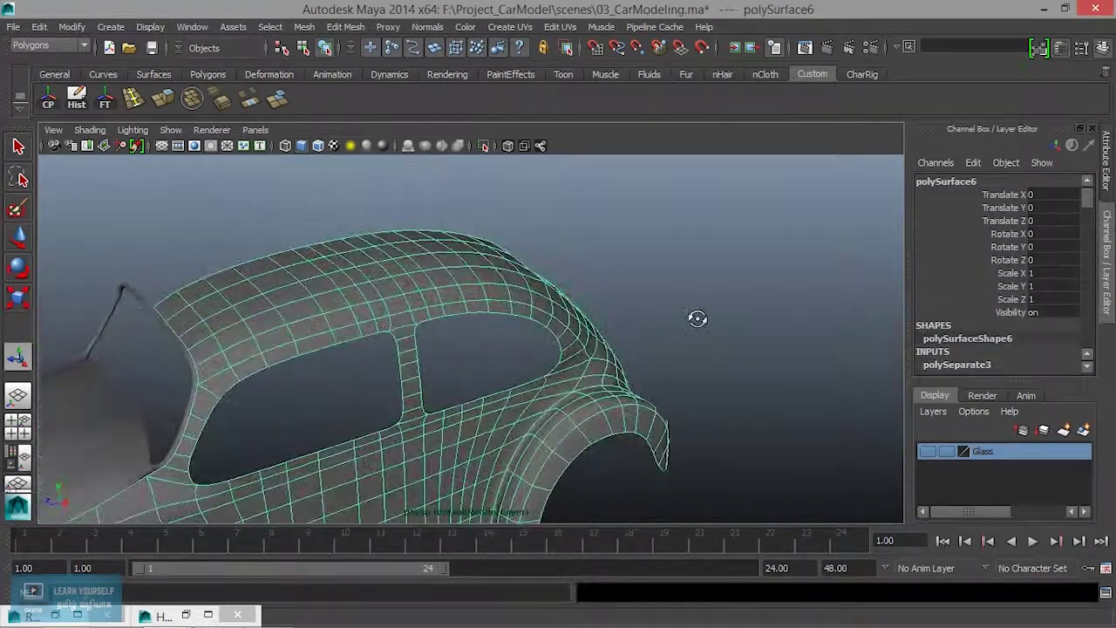
# Apply Mesh > Mirror Geometry to the body and tumble around to check the symmetric shell.
pyautogui.click(304, 27)
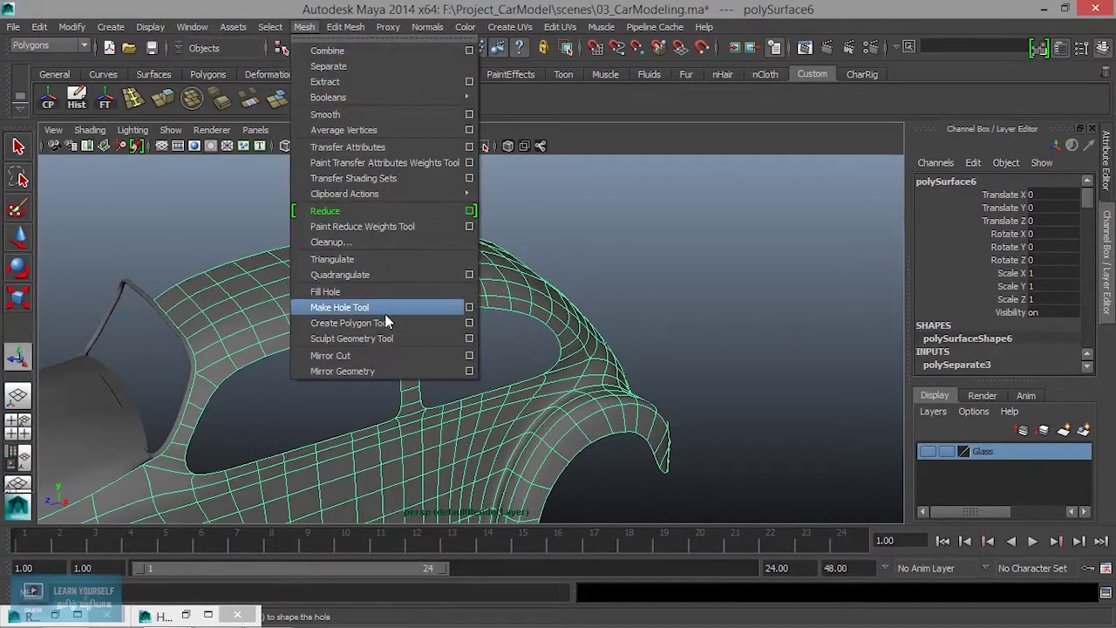
pyautogui.click(363, 374)
pyautogui.moveTo(363, 373)
pyautogui.keyDown('alt'); pyautogui.mouseDown()
pyautogui.moveTo(357, 395)
pyautogui.moveTo(415, 386)
pyautogui.mouseUp(); pyautogui.keyUp('alt')
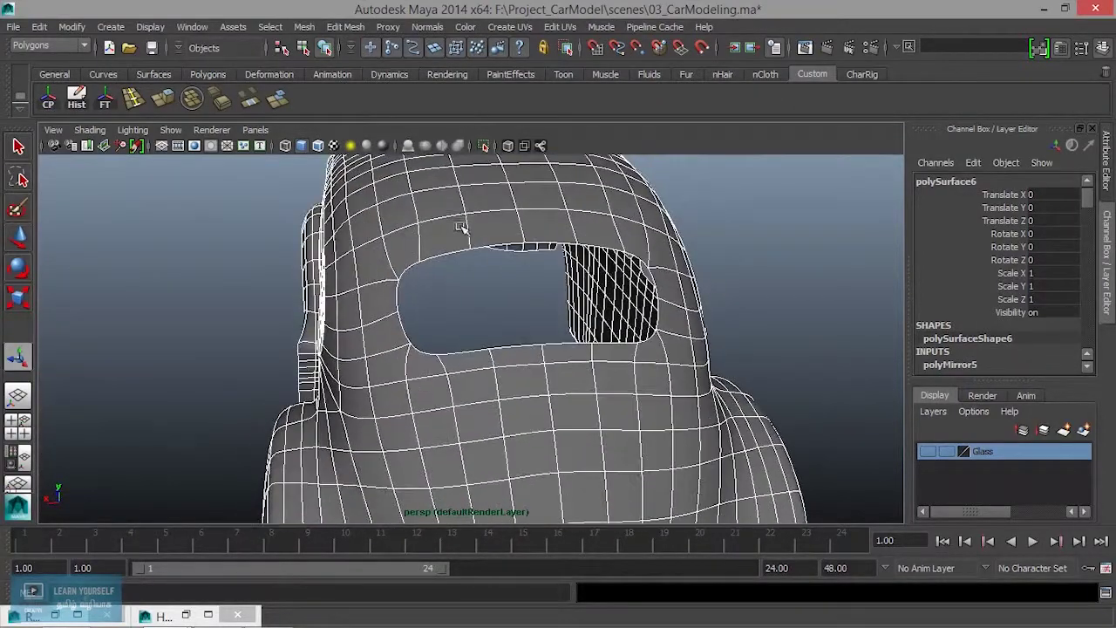
pyautogui.moveTo(462, 225); pyautogui.dragTo(610, 209, button='right')
pyautogui.click(682, 211)
pyautogui.scroll(-3, 718, 244)
pyautogui.moveTo(717, 244)
pyautogui.keyDown('alt'); pyautogui.mouseDown()
pyautogui.moveTo(689, 372)
pyautogui.moveTo(625, 369)
pyautogui.moveTo(687, 371)
pyautogui.moveTo(637, 319)
pyautogui.moveTo(598, 348)
pyautogui.mouseUp(); pyautogui.keyUp('alt')
pyautogui.click(312, 329)
pyautogui.moveTo(312, 329)
pyautogui.keyDown('alt'); pyautogui.mouseDown()
pyautogui.moveTo(287, 368)
pyautogui.moveTo(165, 371)
pyautogui.moveTo(391, 411)
pyautogui.moveTo(336, 393)
pyautogui.moveTo(406, 391)
pyautogui.moveTo(354, 389)
pyautogui.mouseUp(); pyautogui.keyUp('alt')
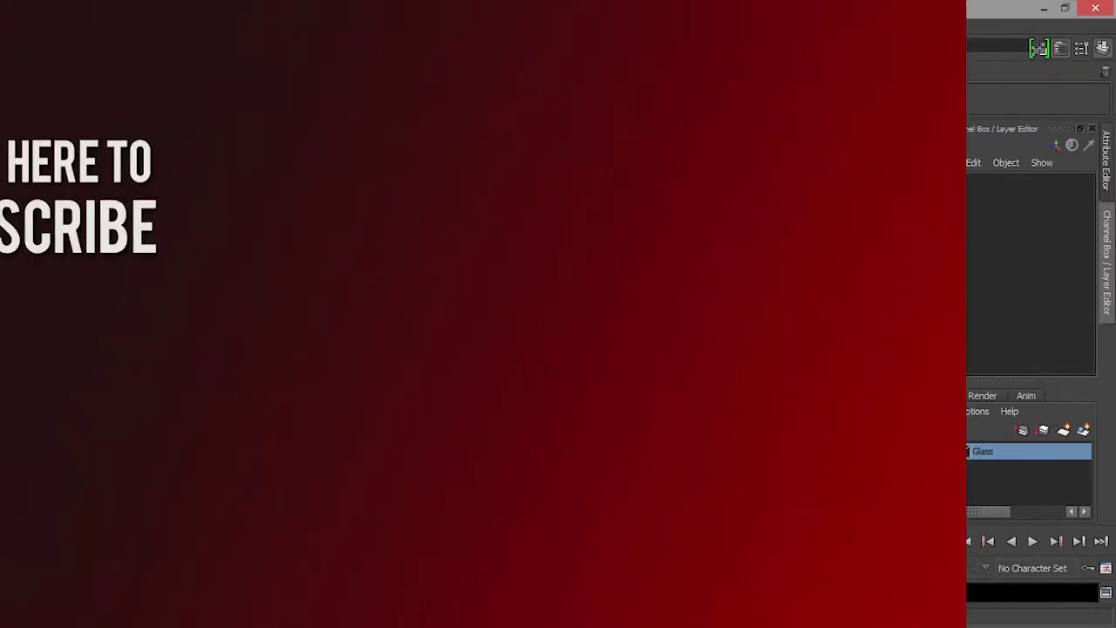